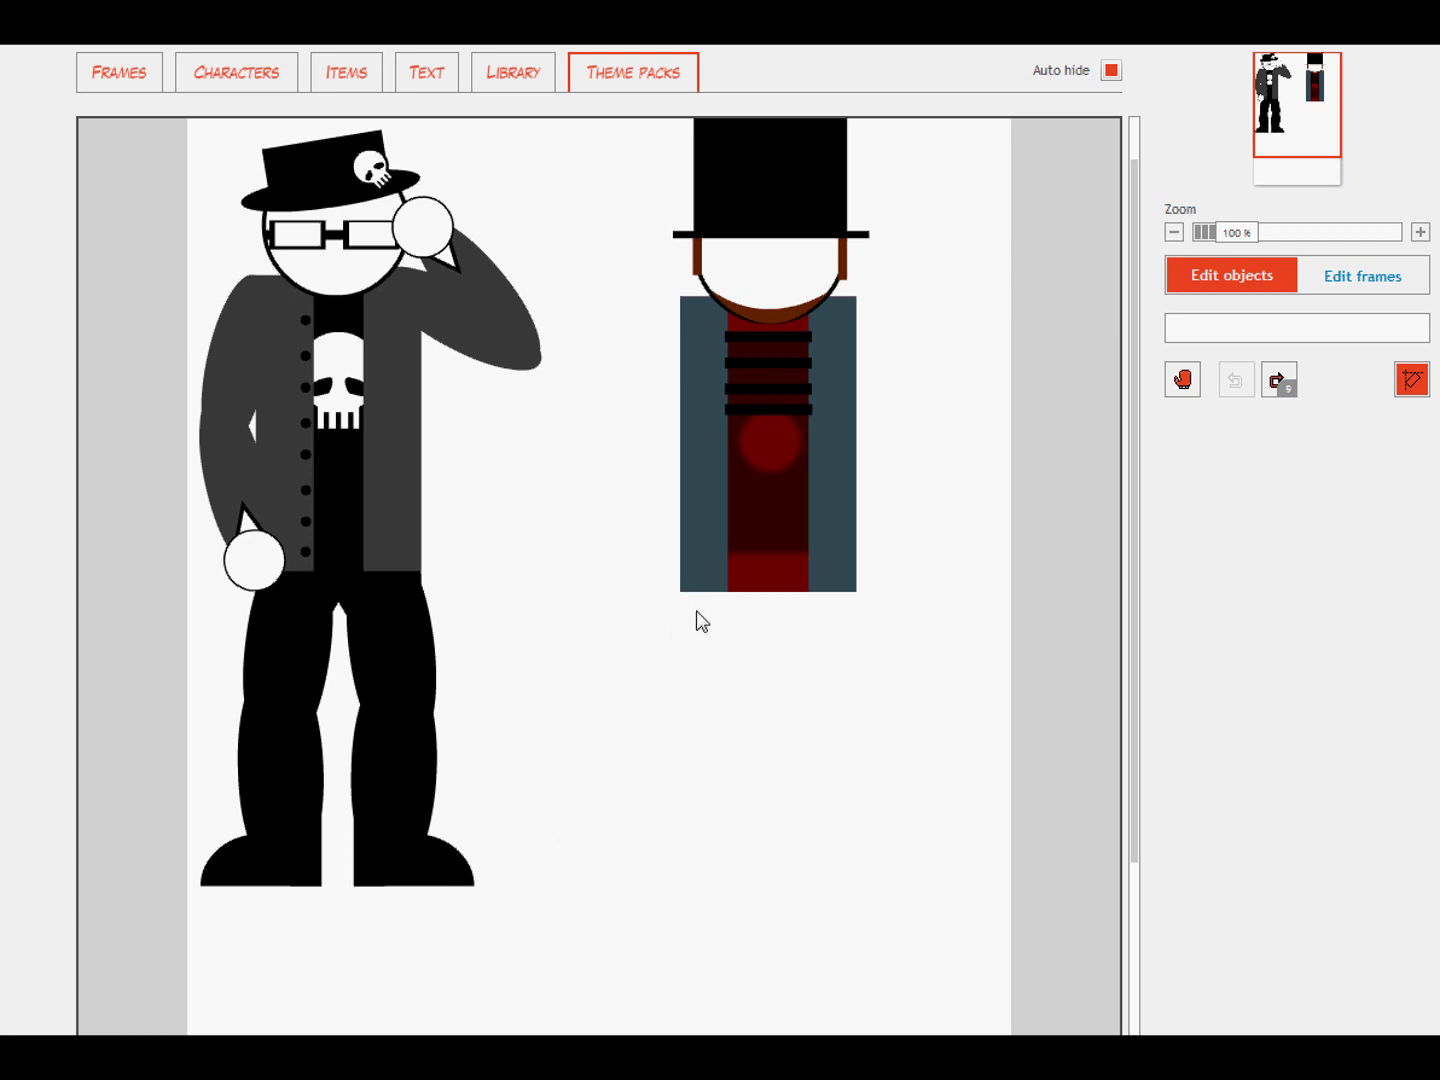
- Nudge the top-hat figure a couple of pixels up and to the left
drag(773, 505, 771, 505)
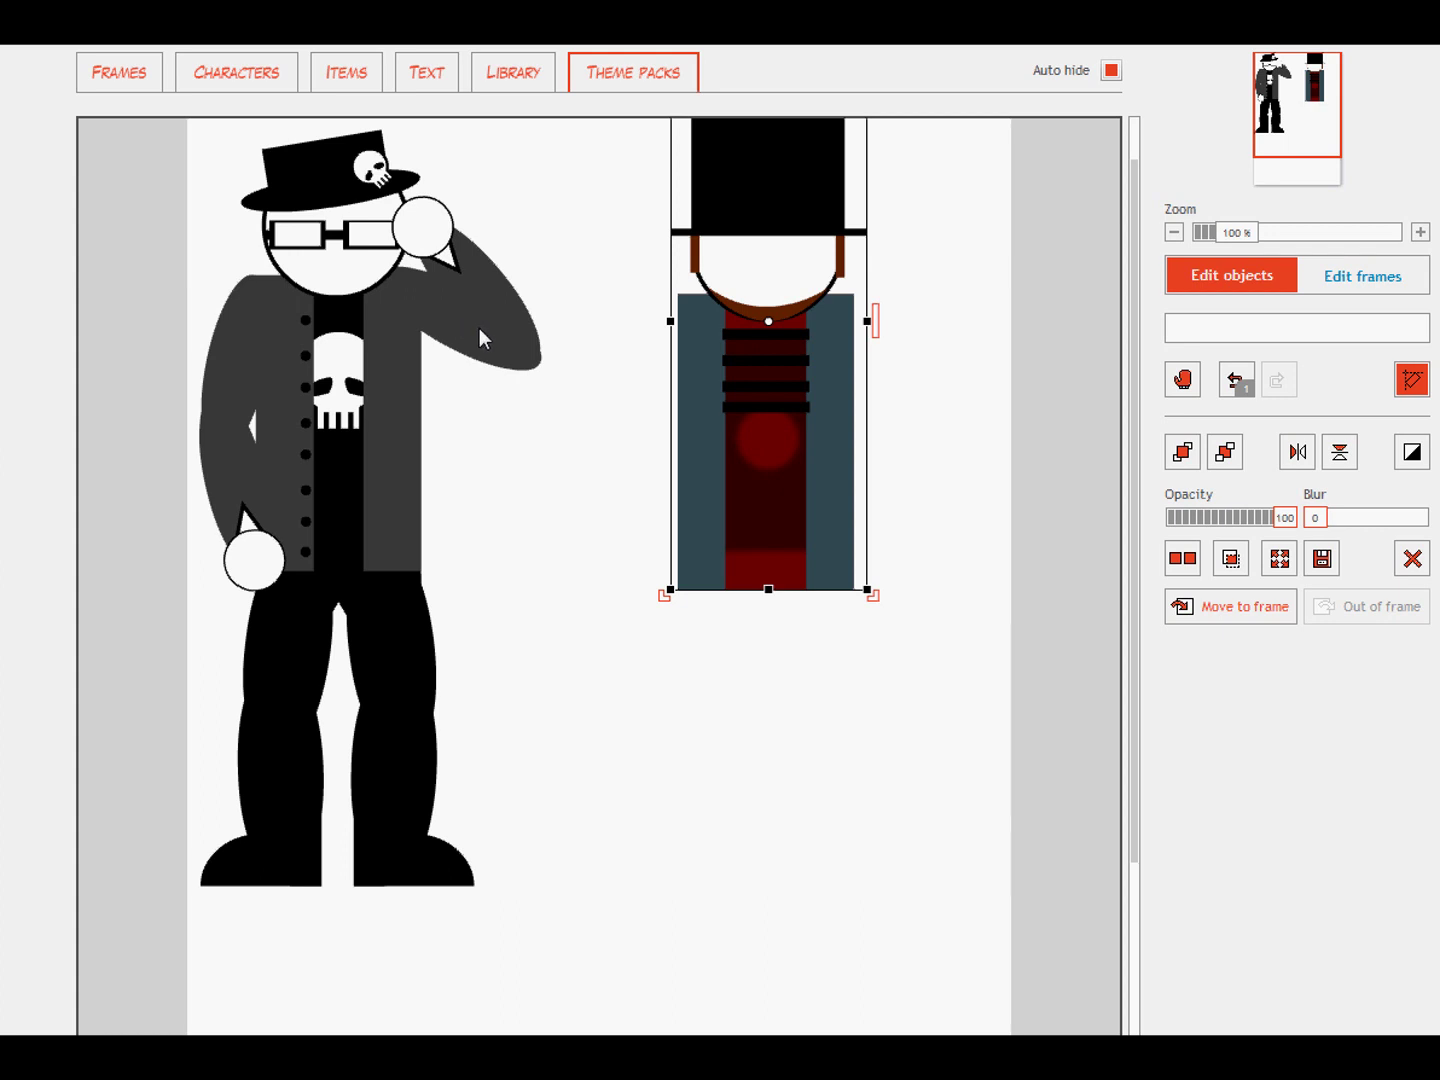
- Delete the skull-shirt character and move the top-hat figure left and down
click(406, 390)
key(Delete)
drag(759, 324, 605, 384)
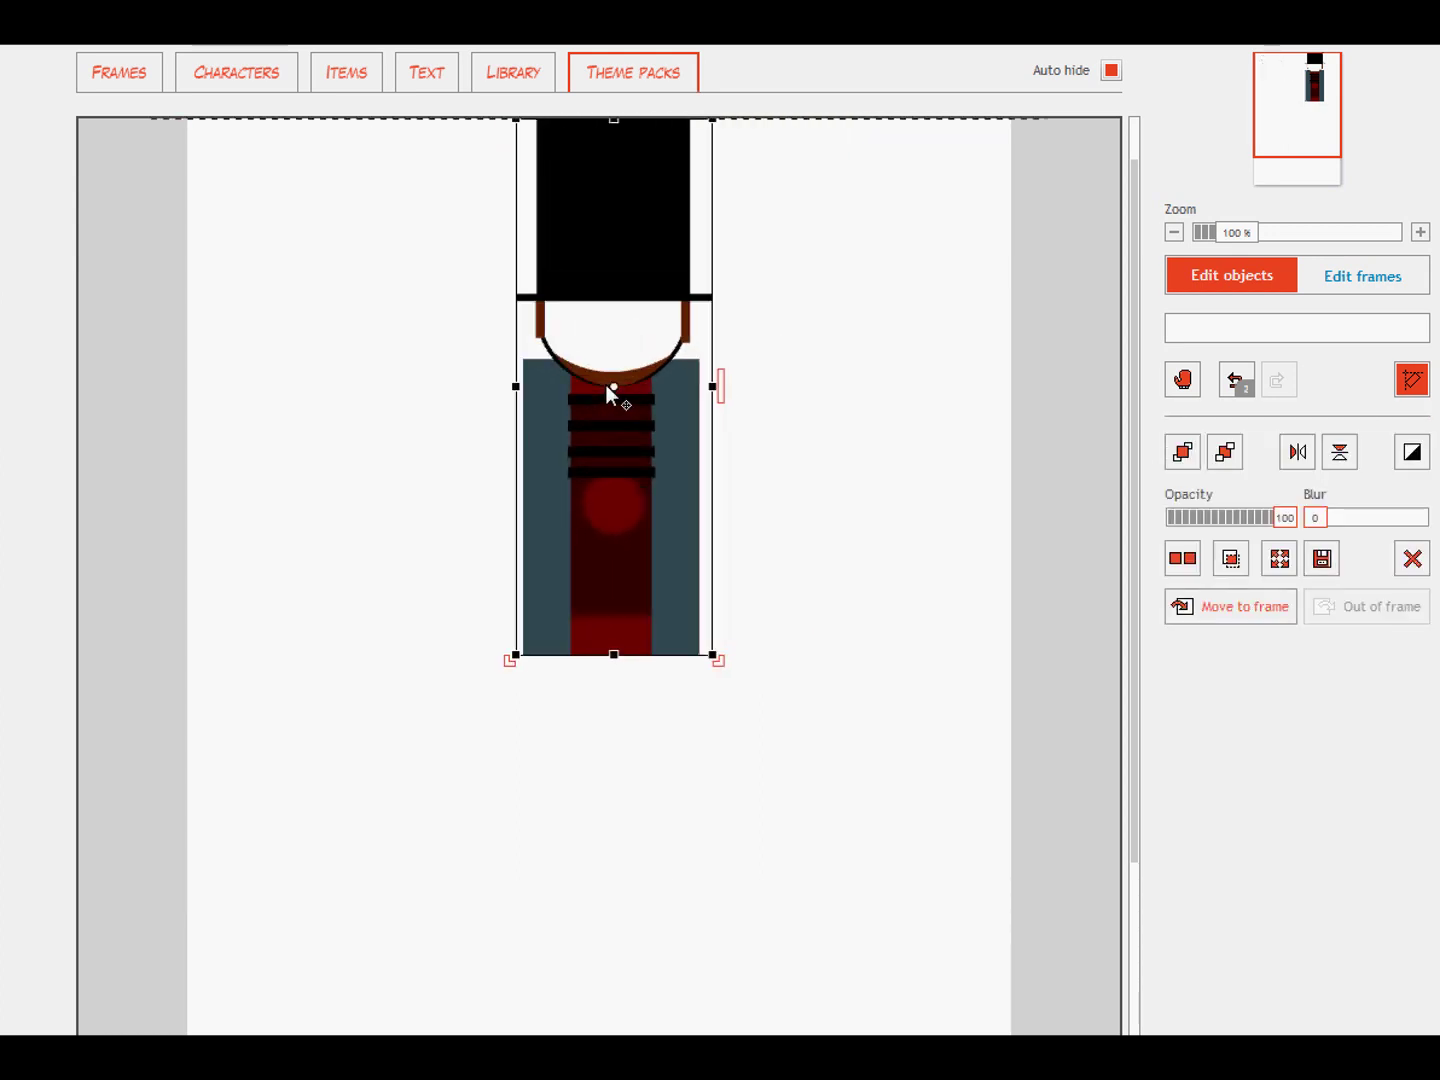
click(787, 312)
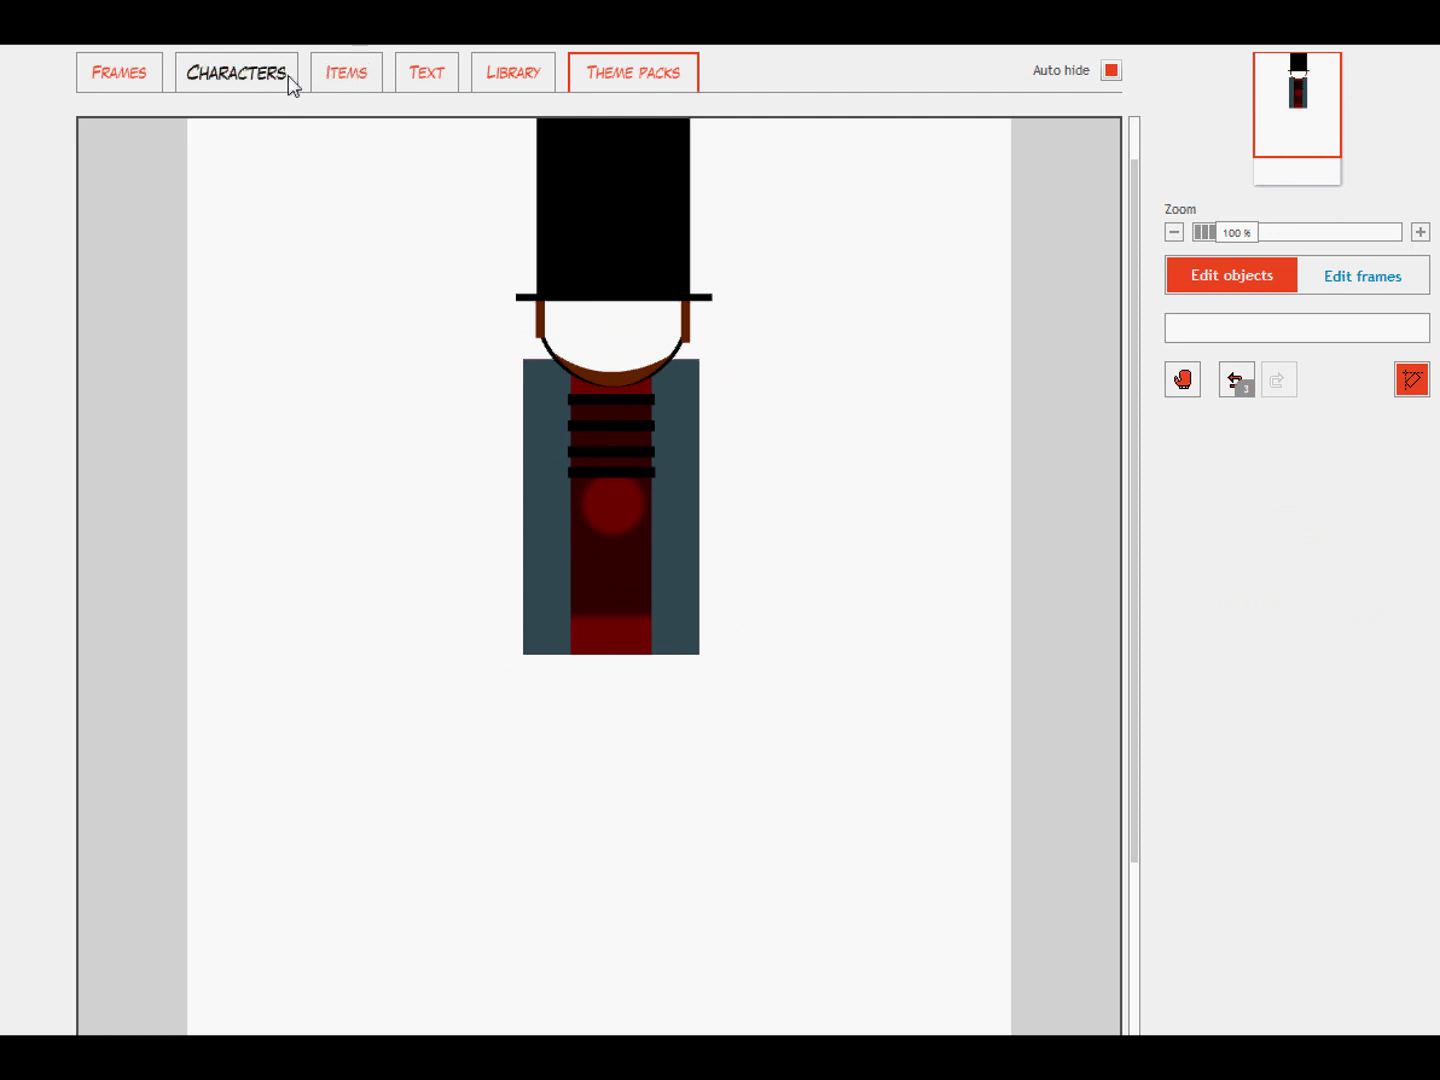
- Add a heart shape, flip it vertically, and place it under the figure's torso
click(346, 72)
click(618, 242)
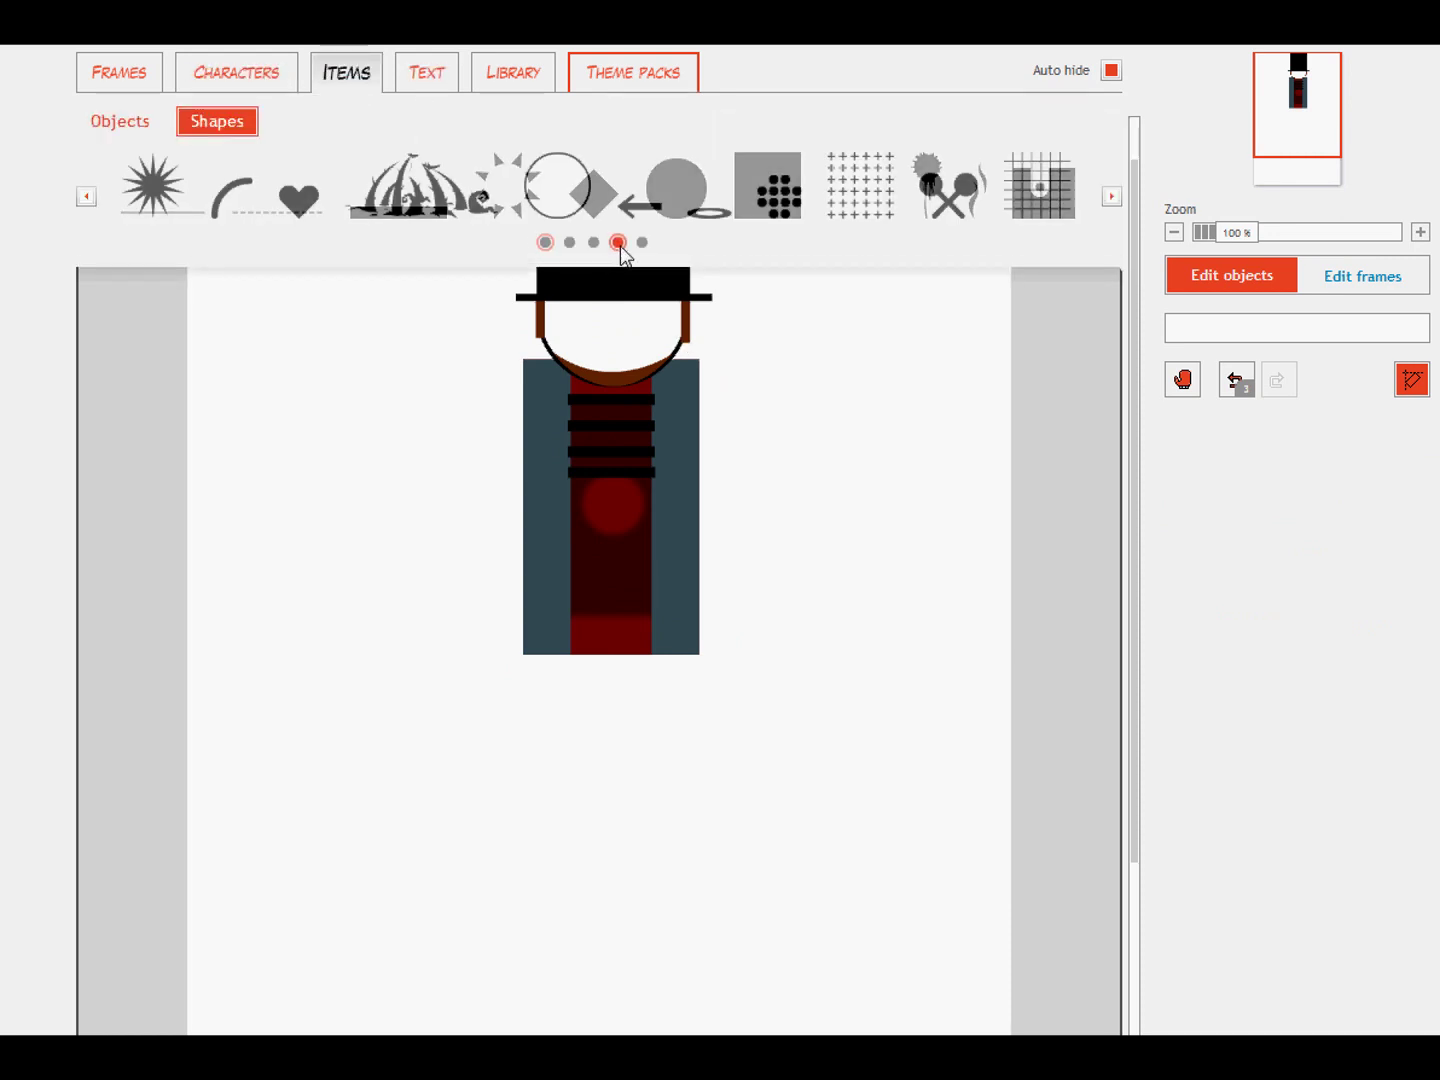
drag(298, 199, 353, 342)
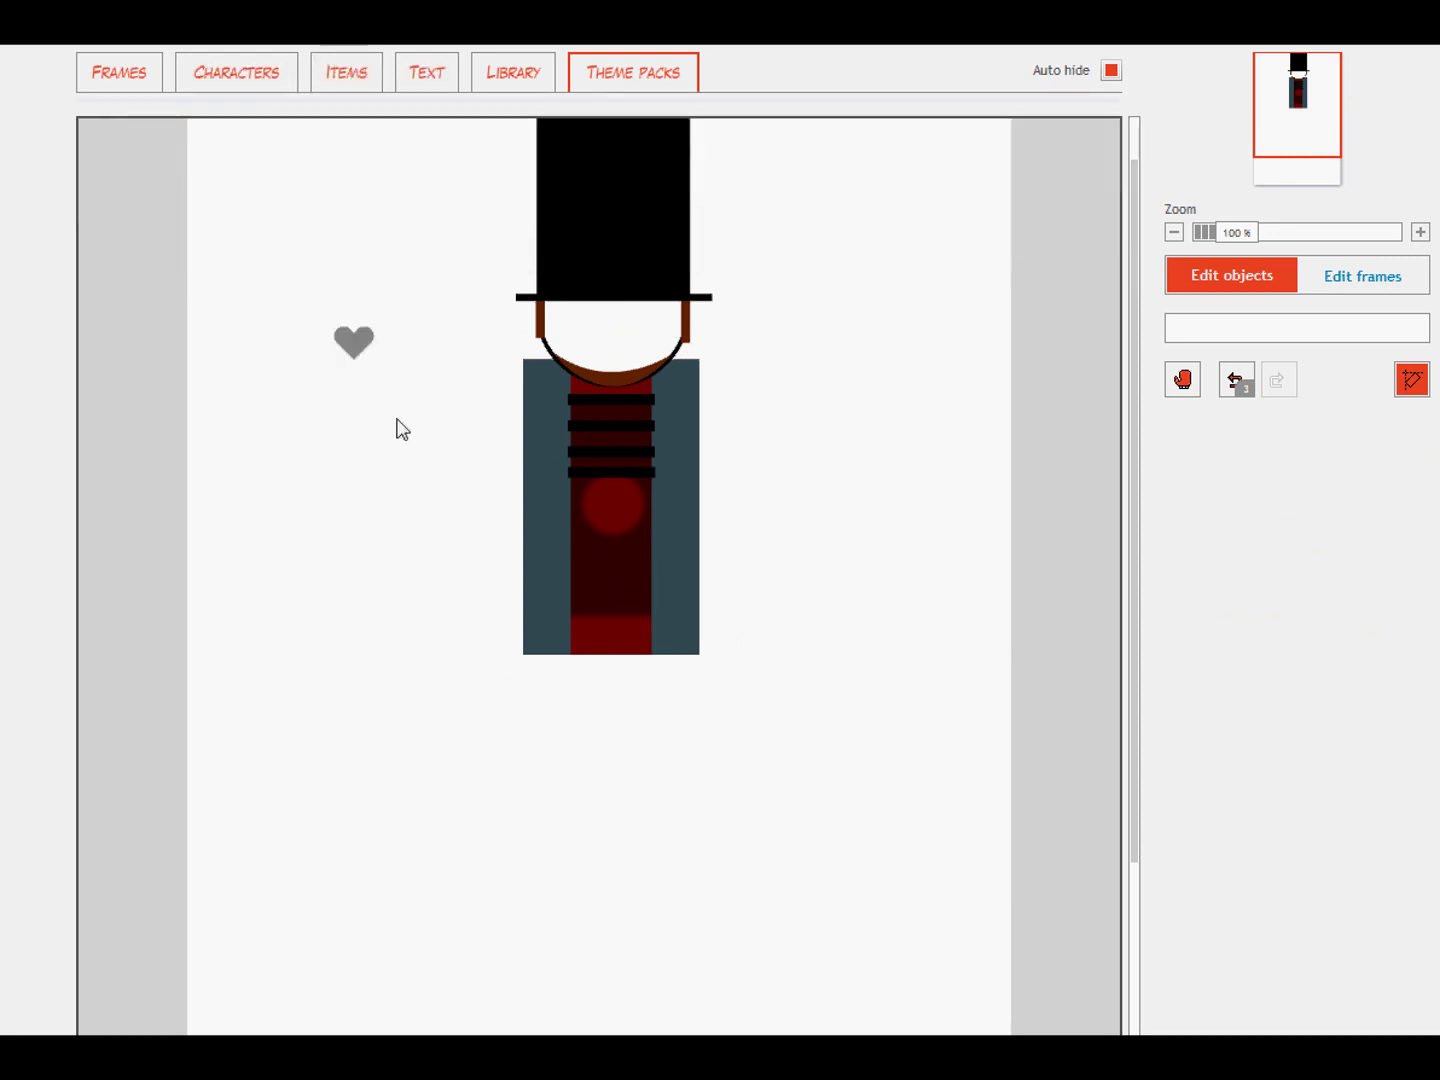
drag(397, 428, 576, 792)
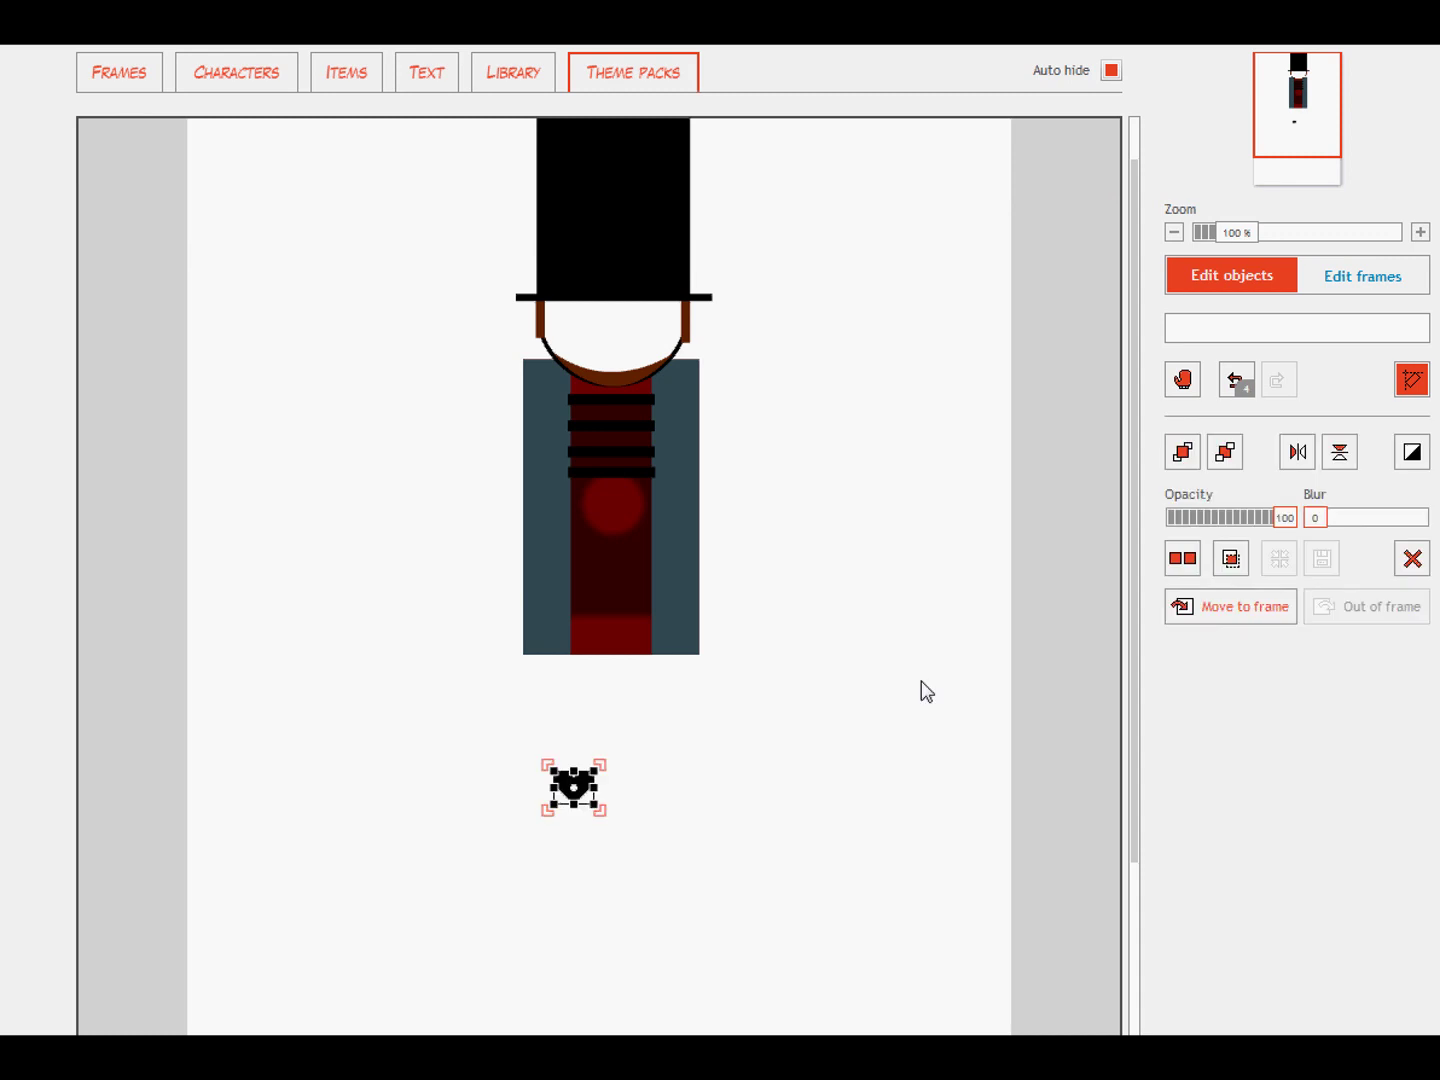
click(1341, 455)
click(688, 830)
drag(582, 794, 554, 657)
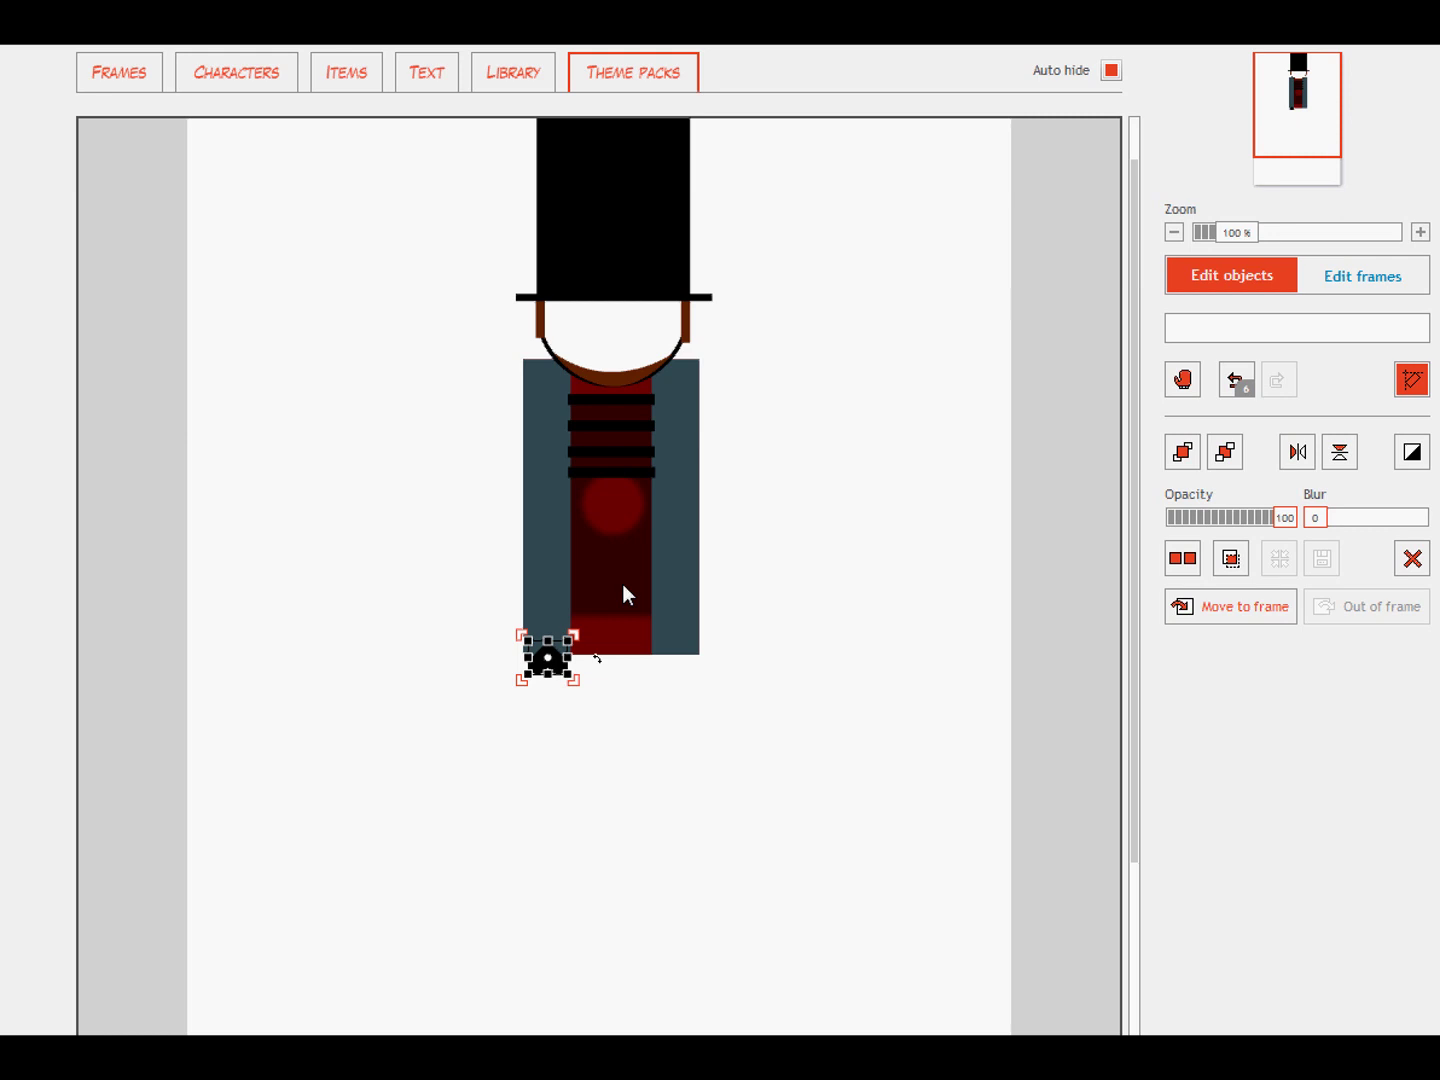
- Center the heart under the torso and stretch it upward into a tall leg shape
shift+click(622, 594)
click(1284, 568)
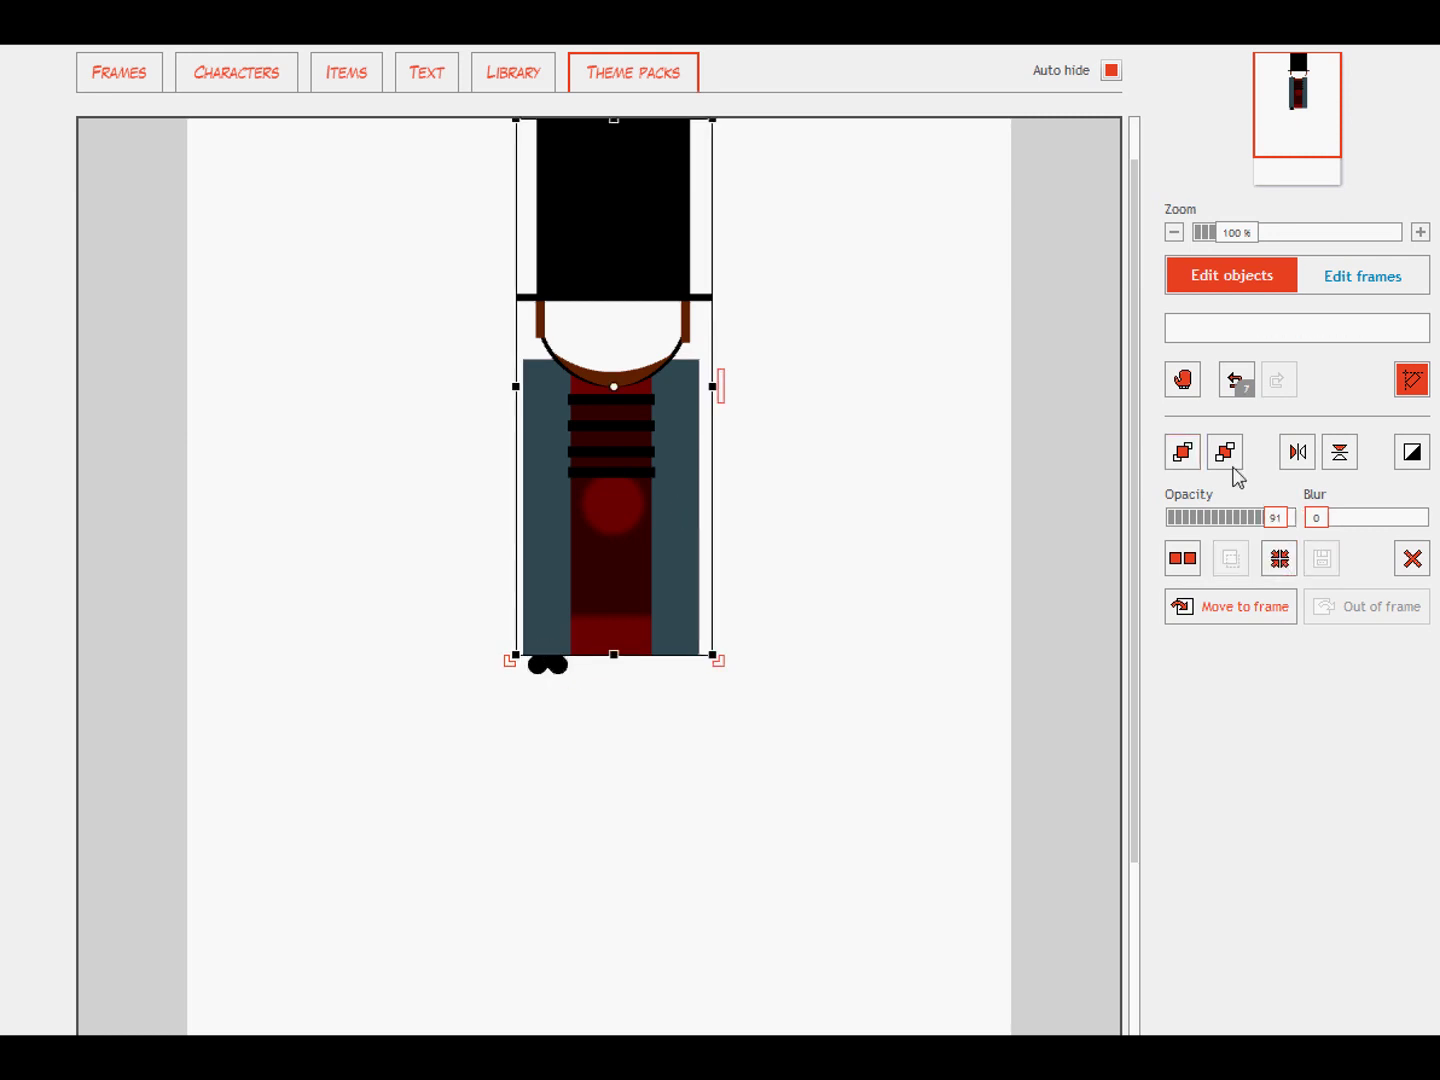
click(1237, 456)
click(825, 667)
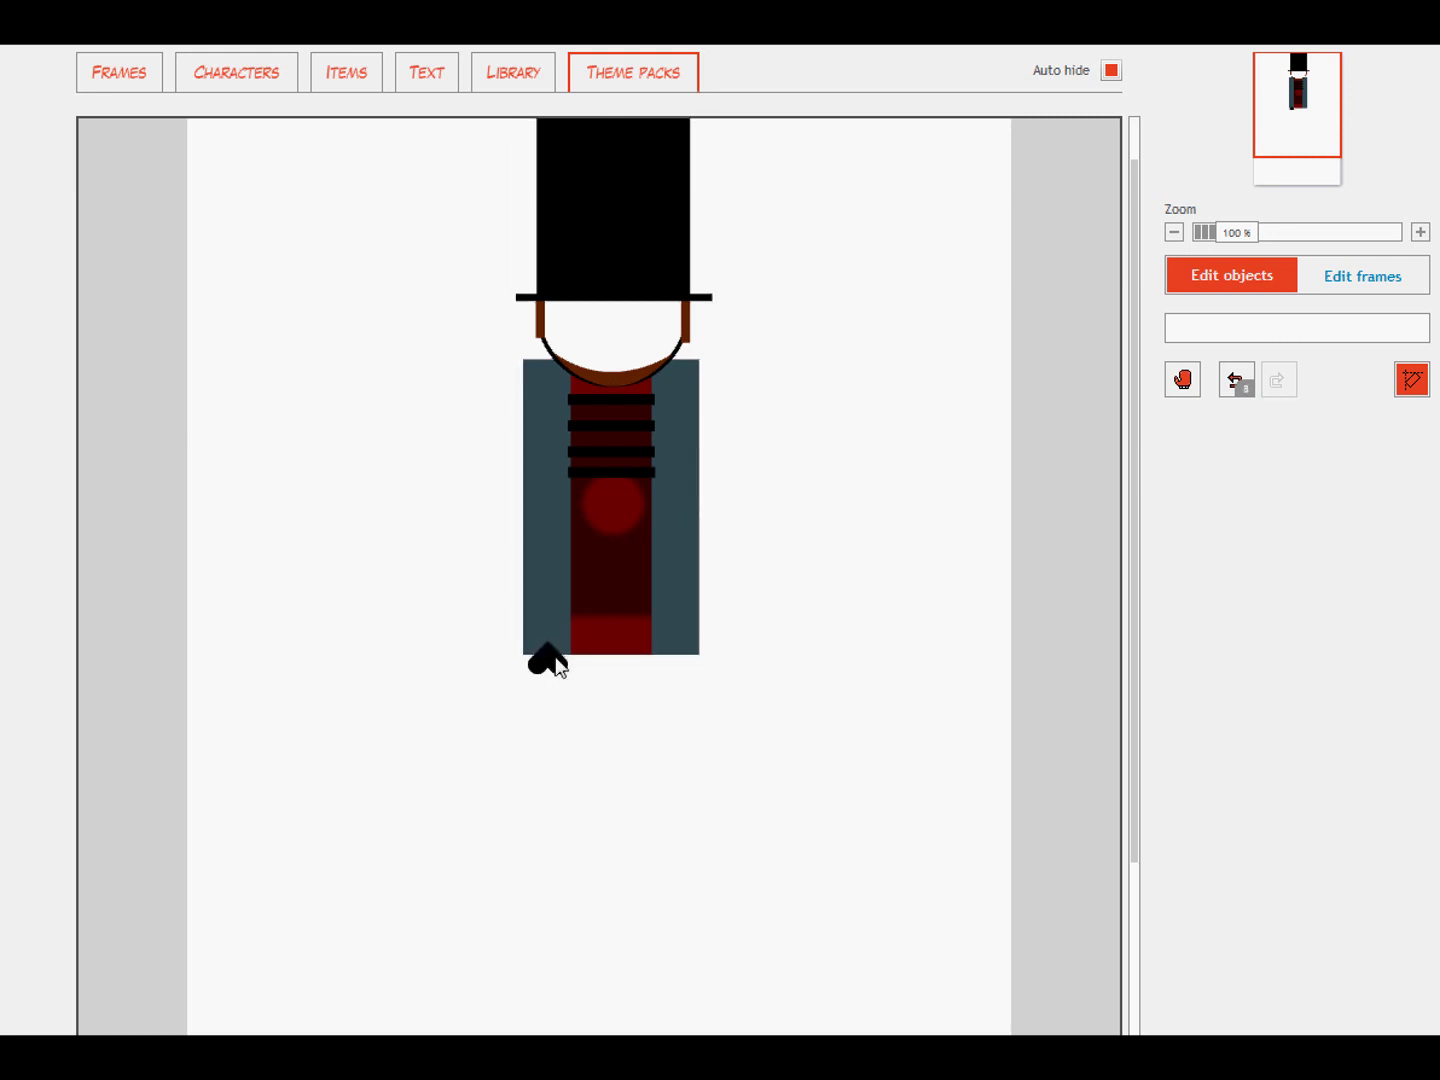
drag(550, 663, 712, 660)
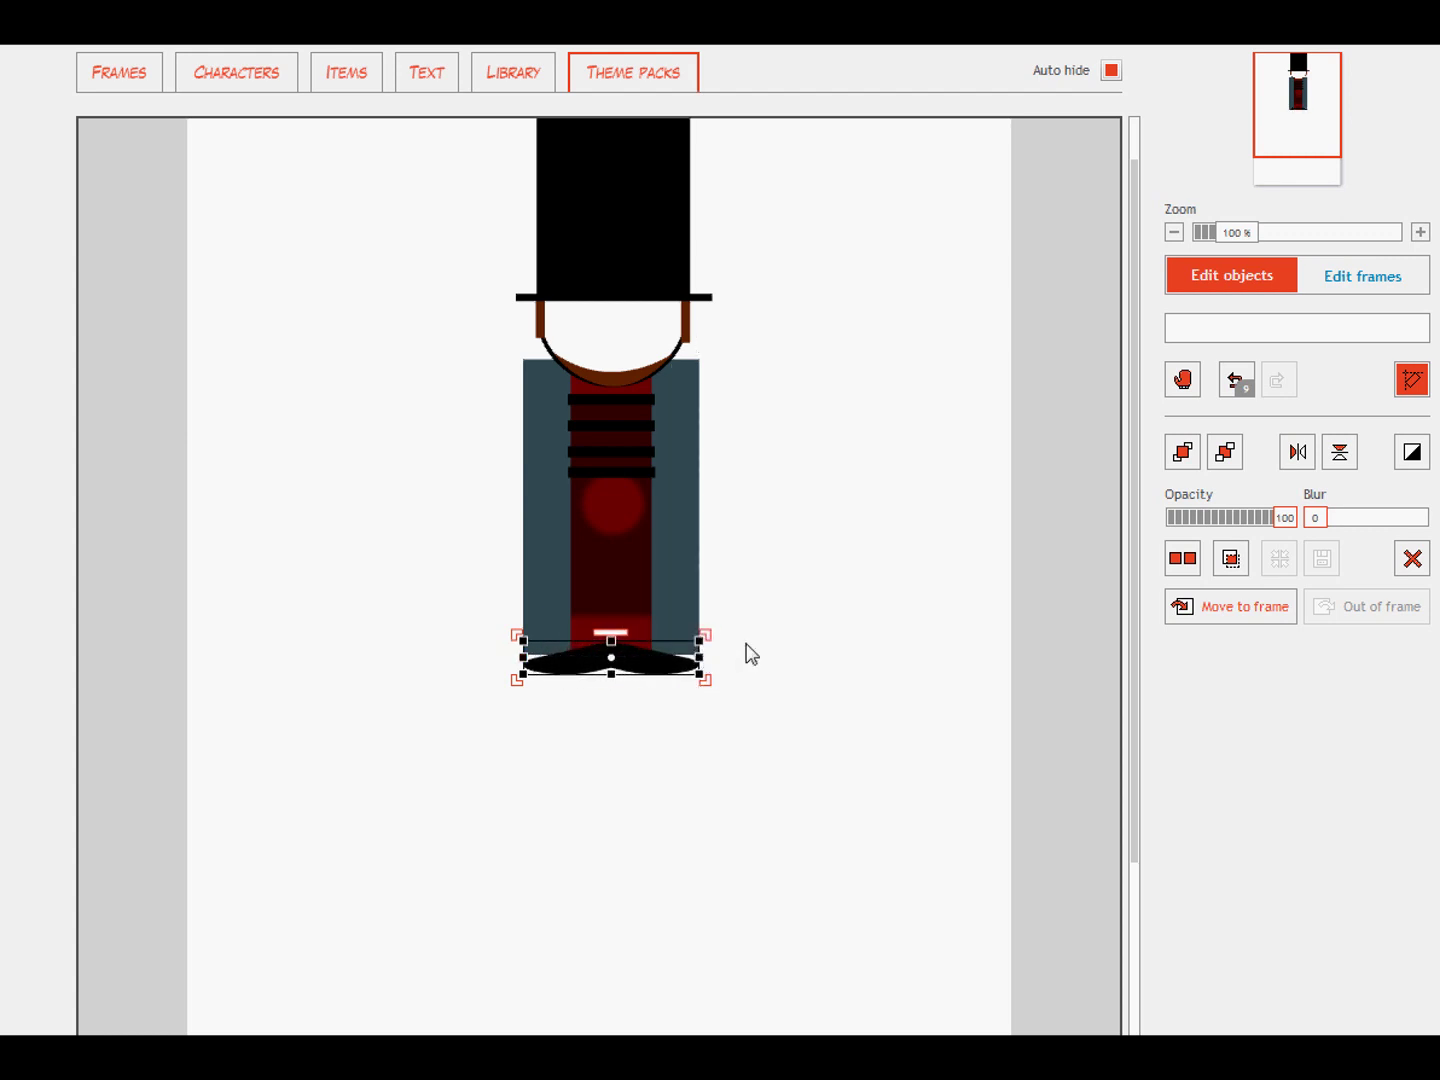
drag(613, 638, 611, 508)
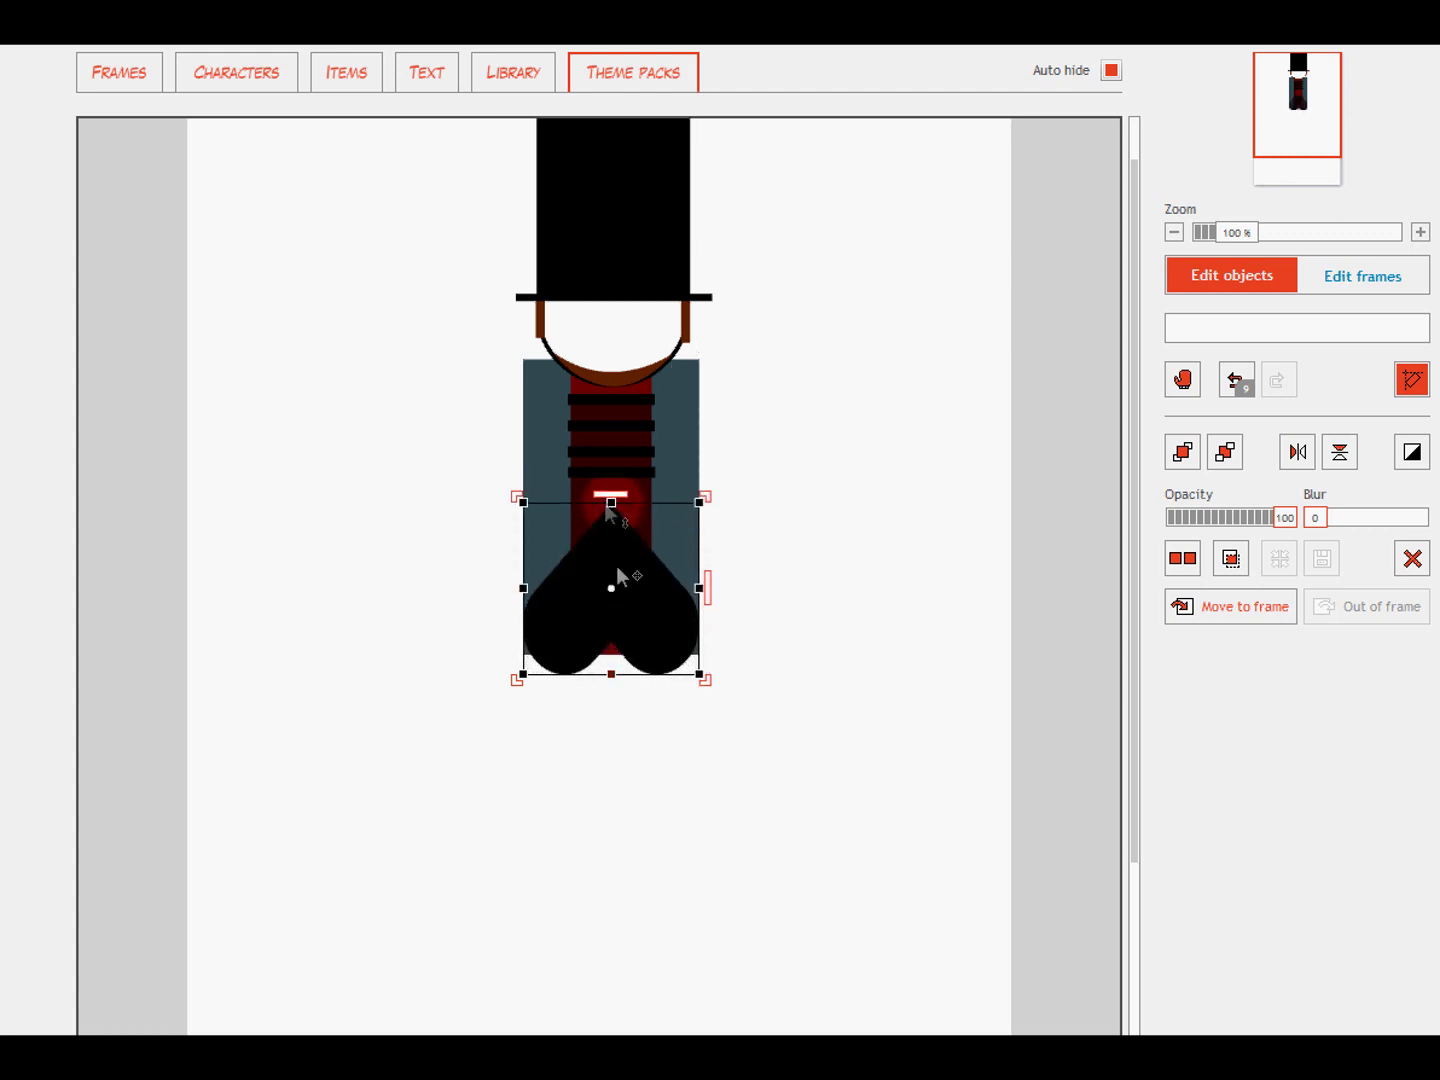
drag(617, 582, 619, 613)
click(716, 703)
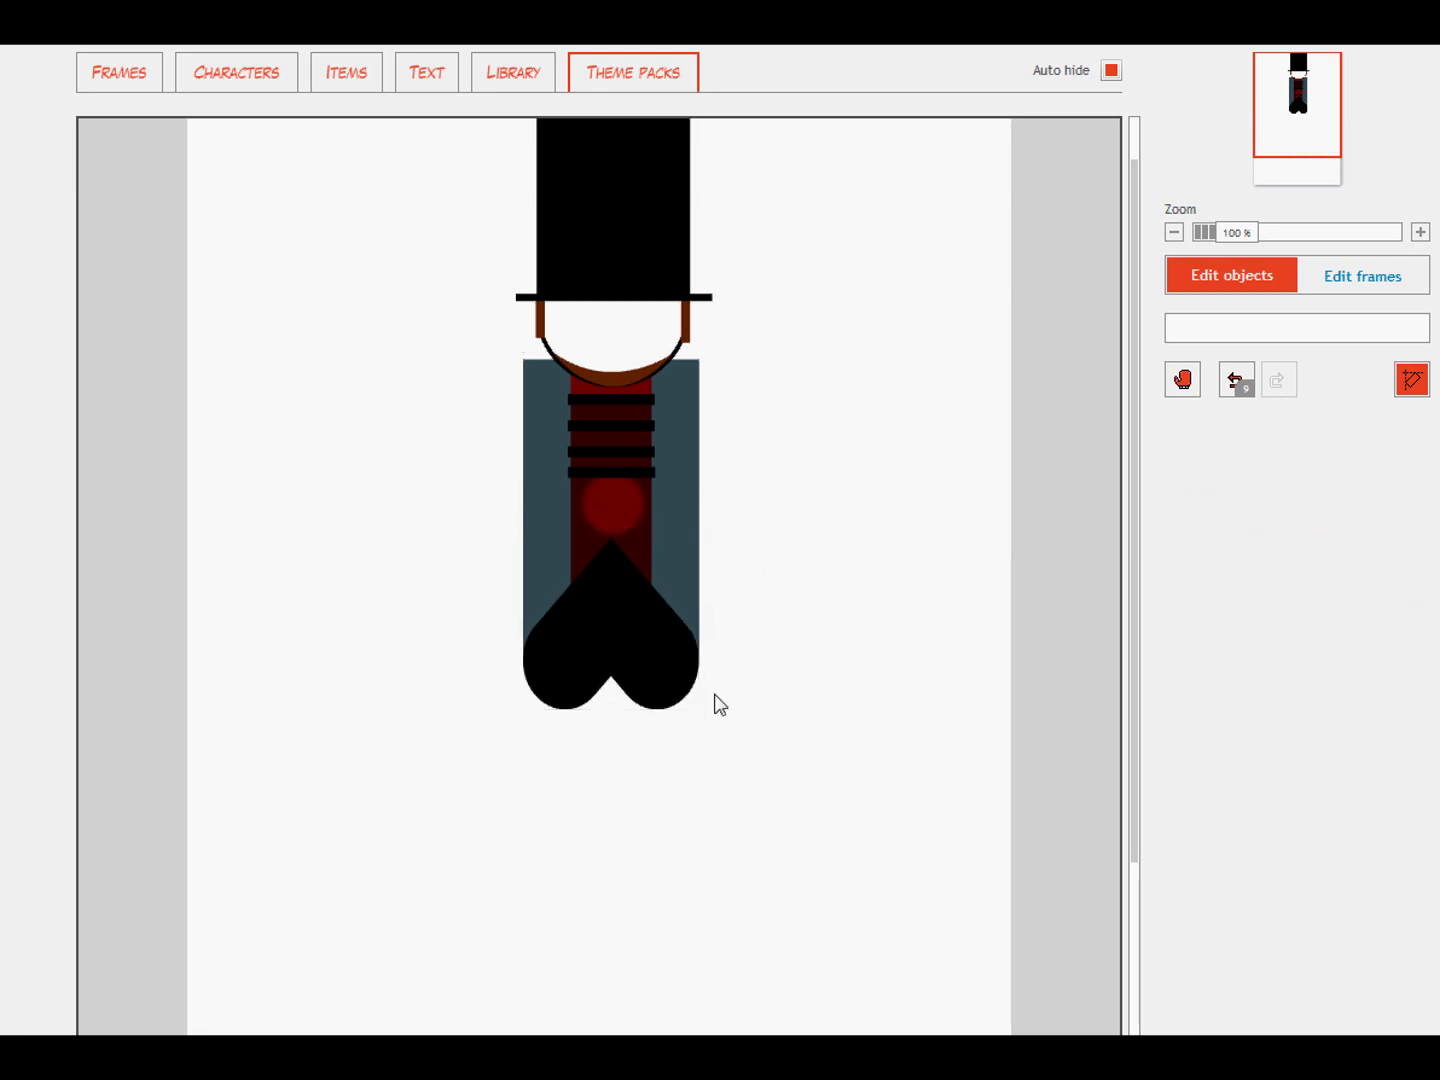
- Send the black heart behind the torso, lower it slightly, and stretch it taller
click(670, 690)
click(1224, 455)
click(794, 852)
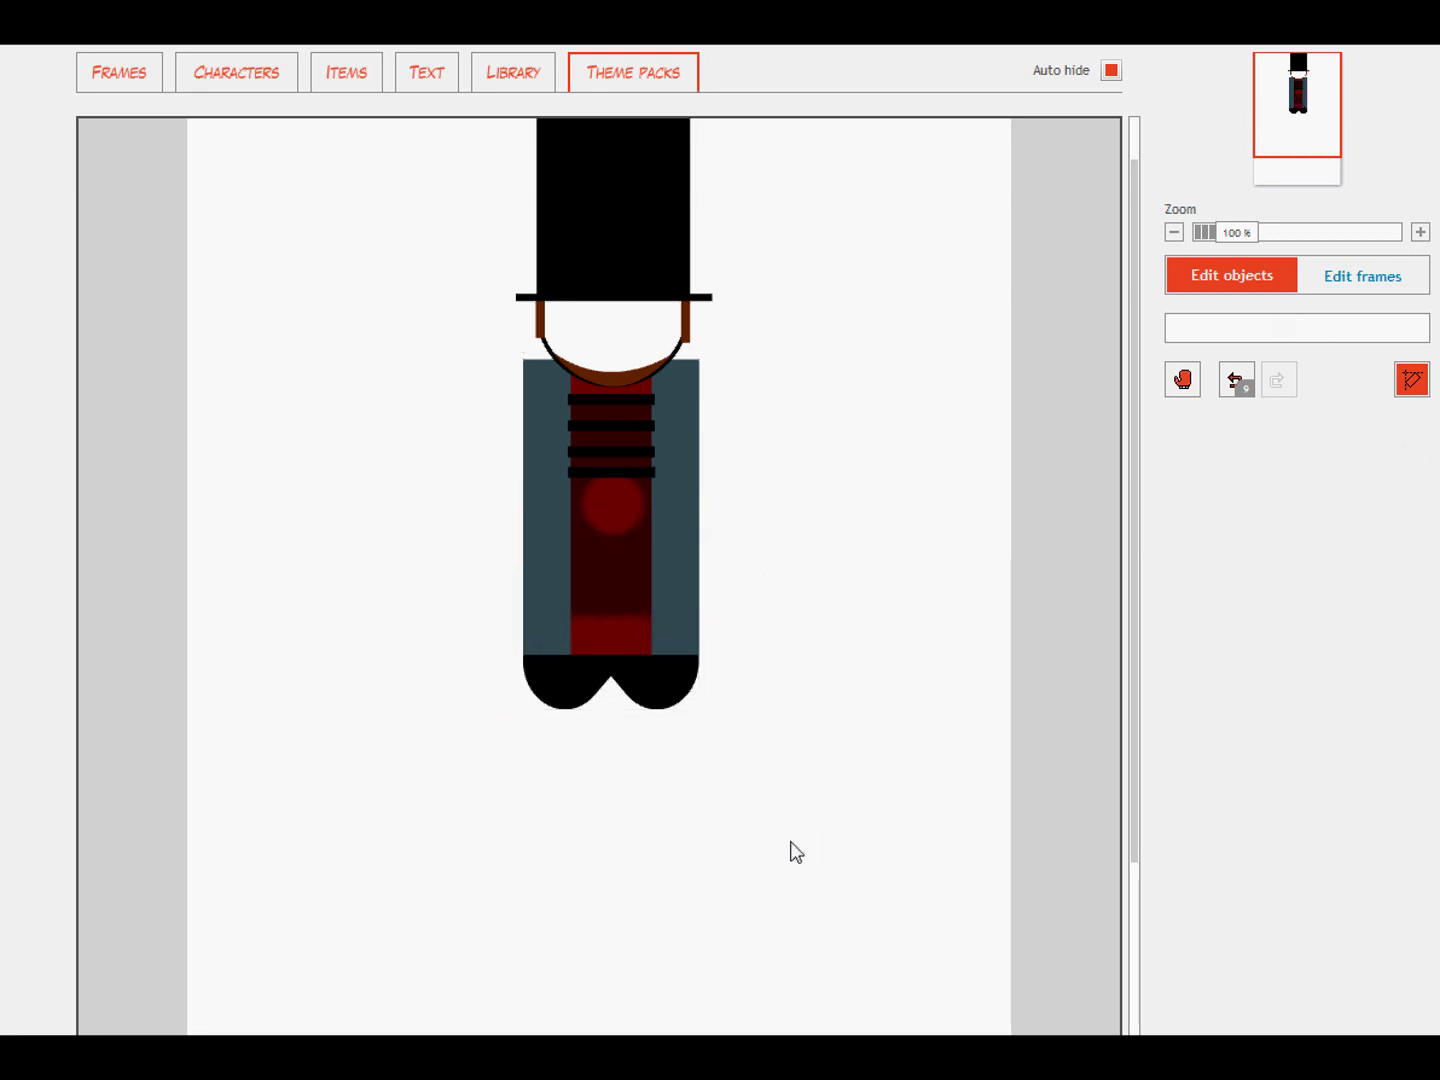
drag(659, 692, 662, 704)
click(760, 692)
click(659, 690)
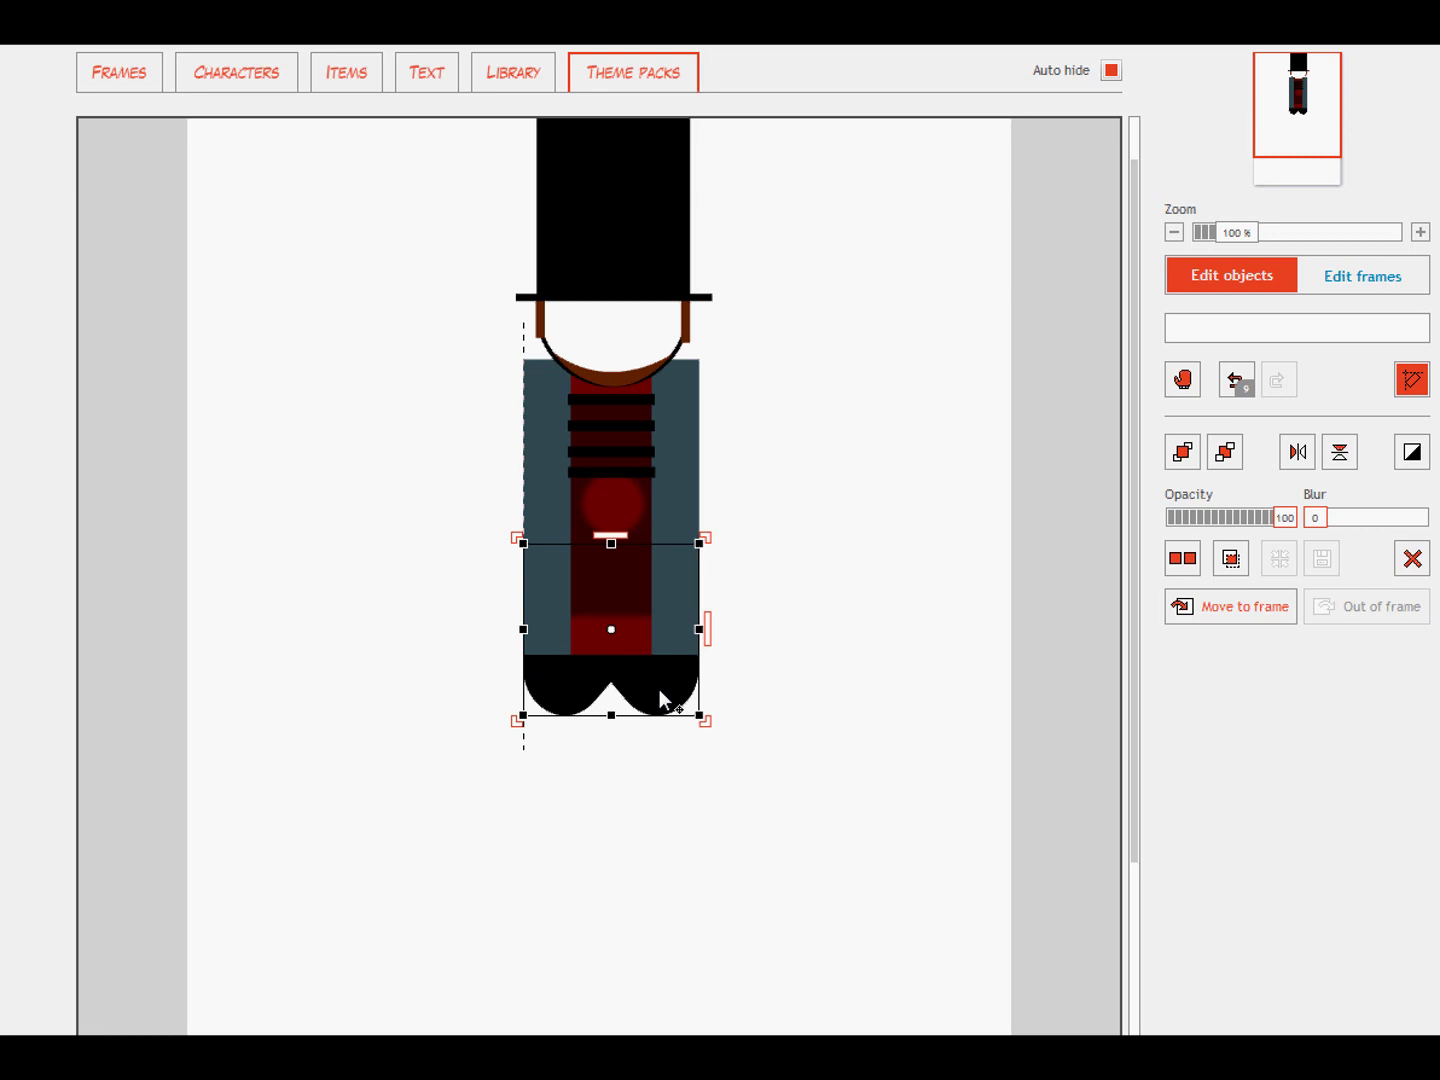
click(790, 692)
click(652, 688)
drag(613, 543, 613, 523)
- Add a black oval below the figure, send it behind, and tilt it slightly clockwise
click(797, 570)
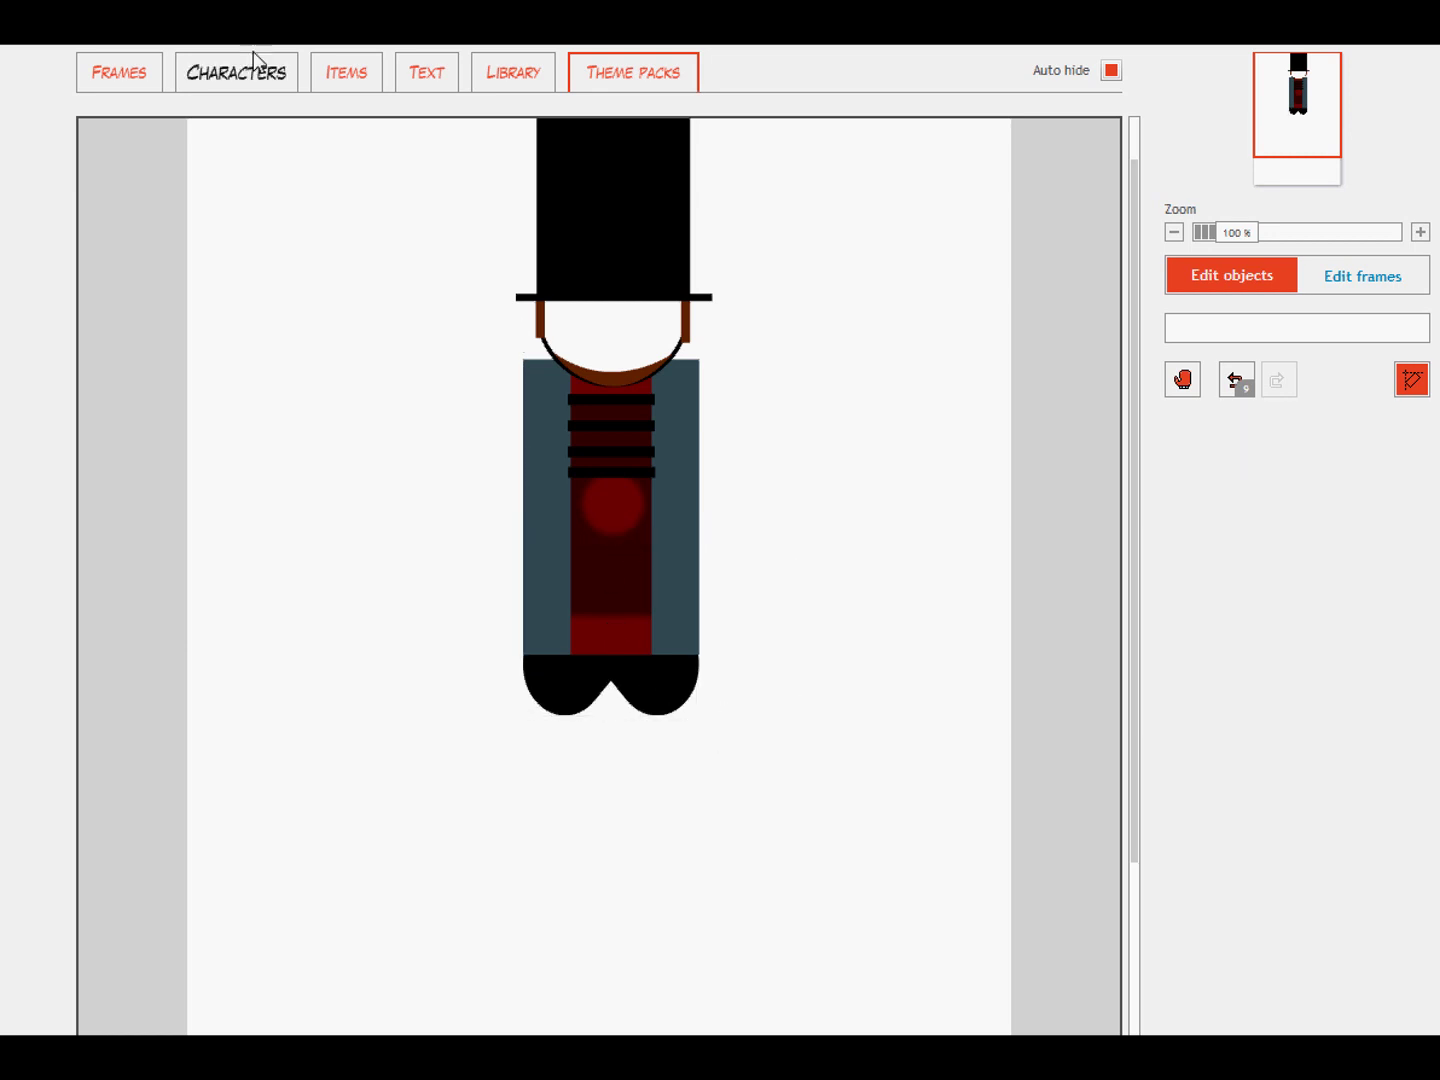
click(342, 60)
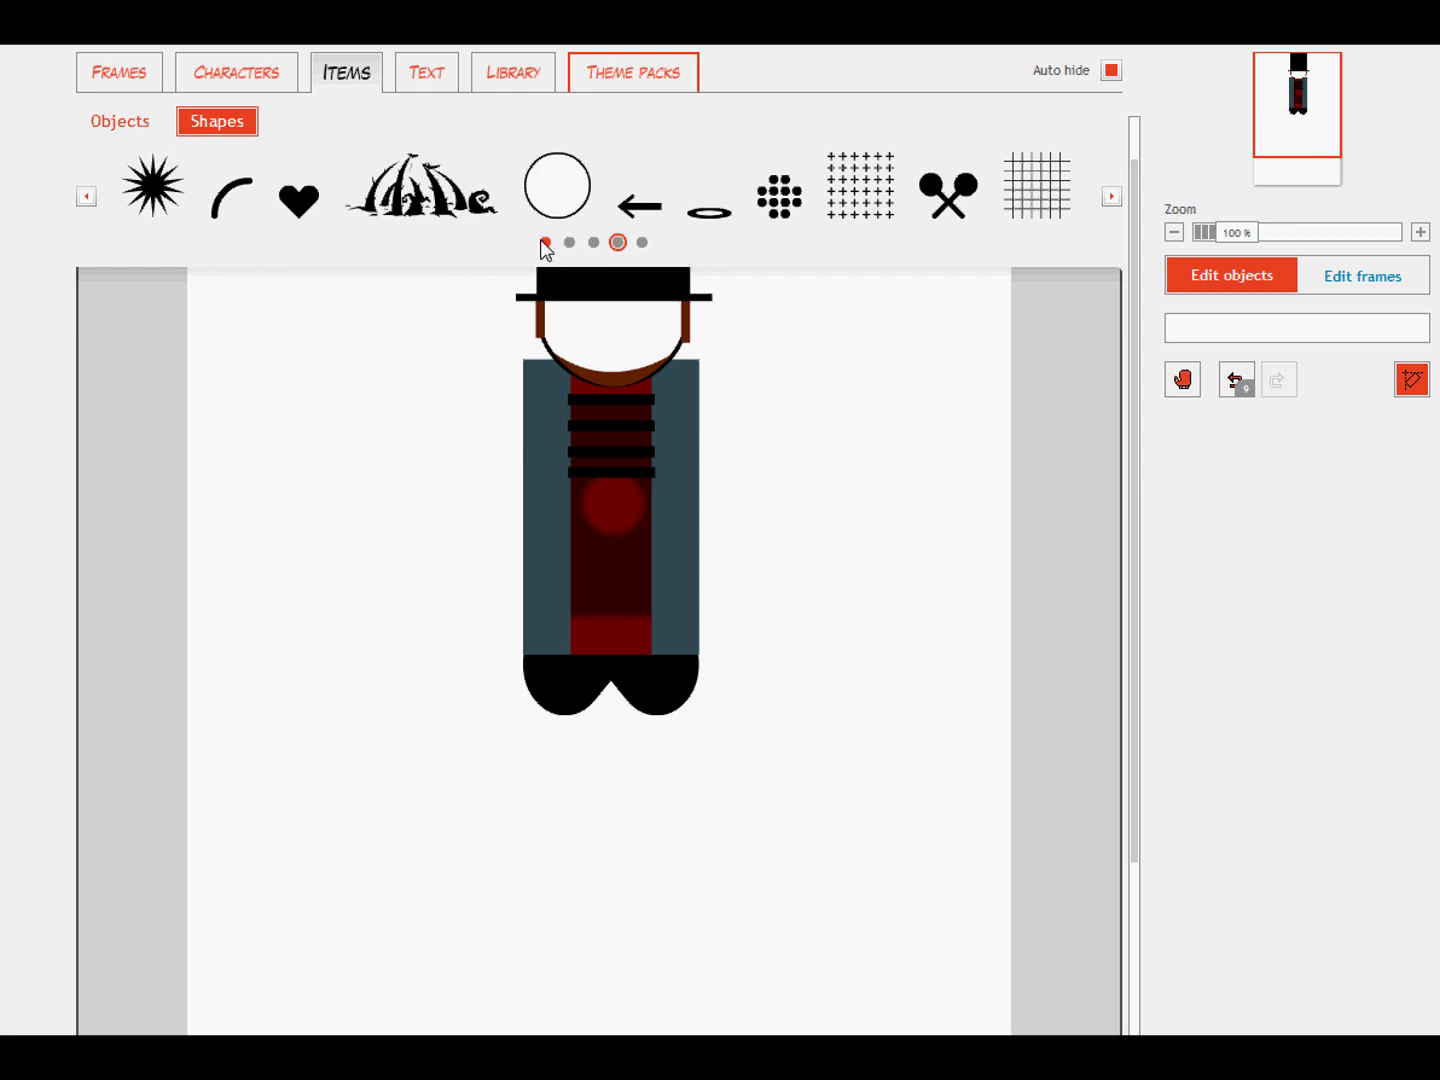
click(545, 242)
drag(665, 165, 660, 789)
click(1225, 452)
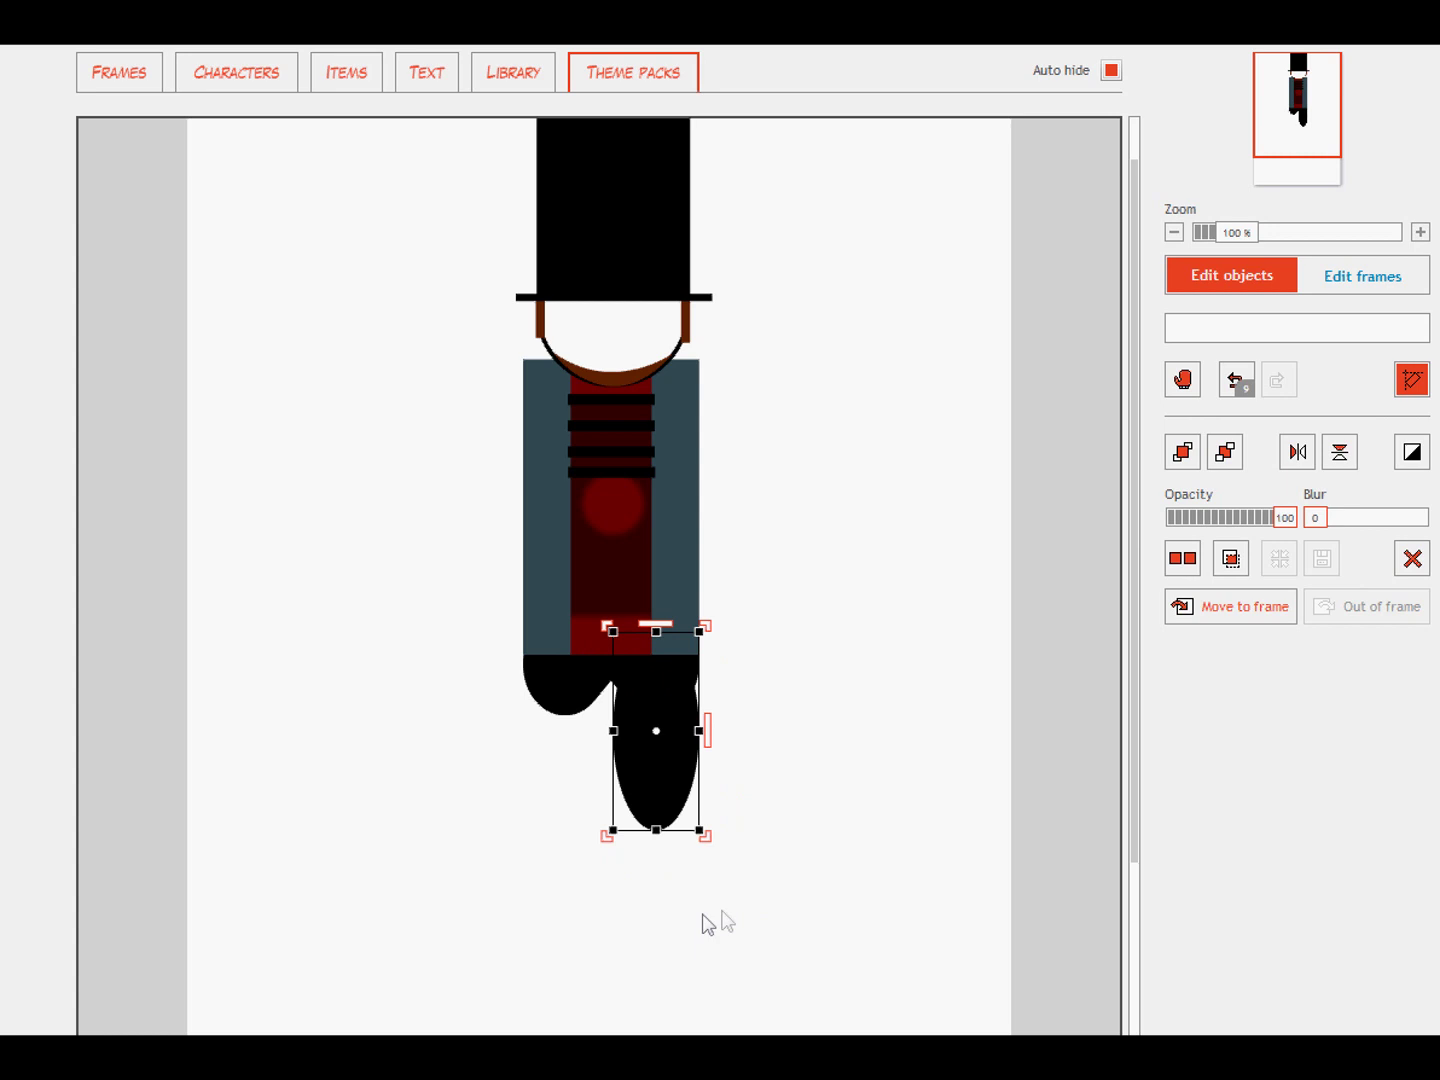
drag(706, 846, 662, 799)
click(781, 797)
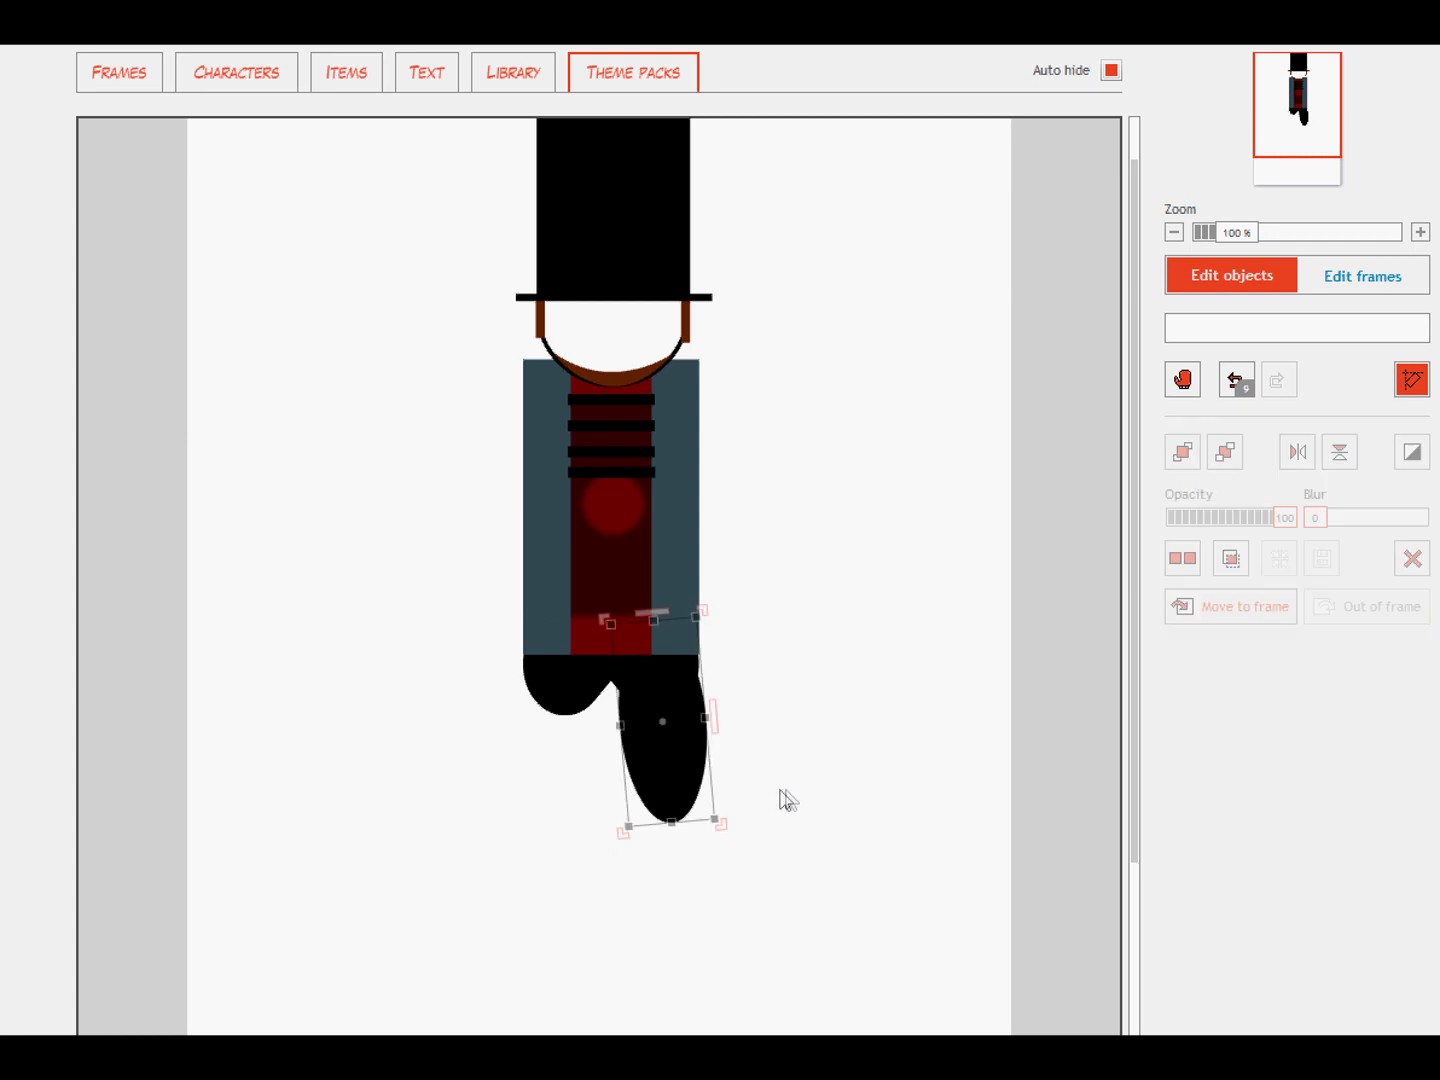
click(666, 794)
click(815, 748)
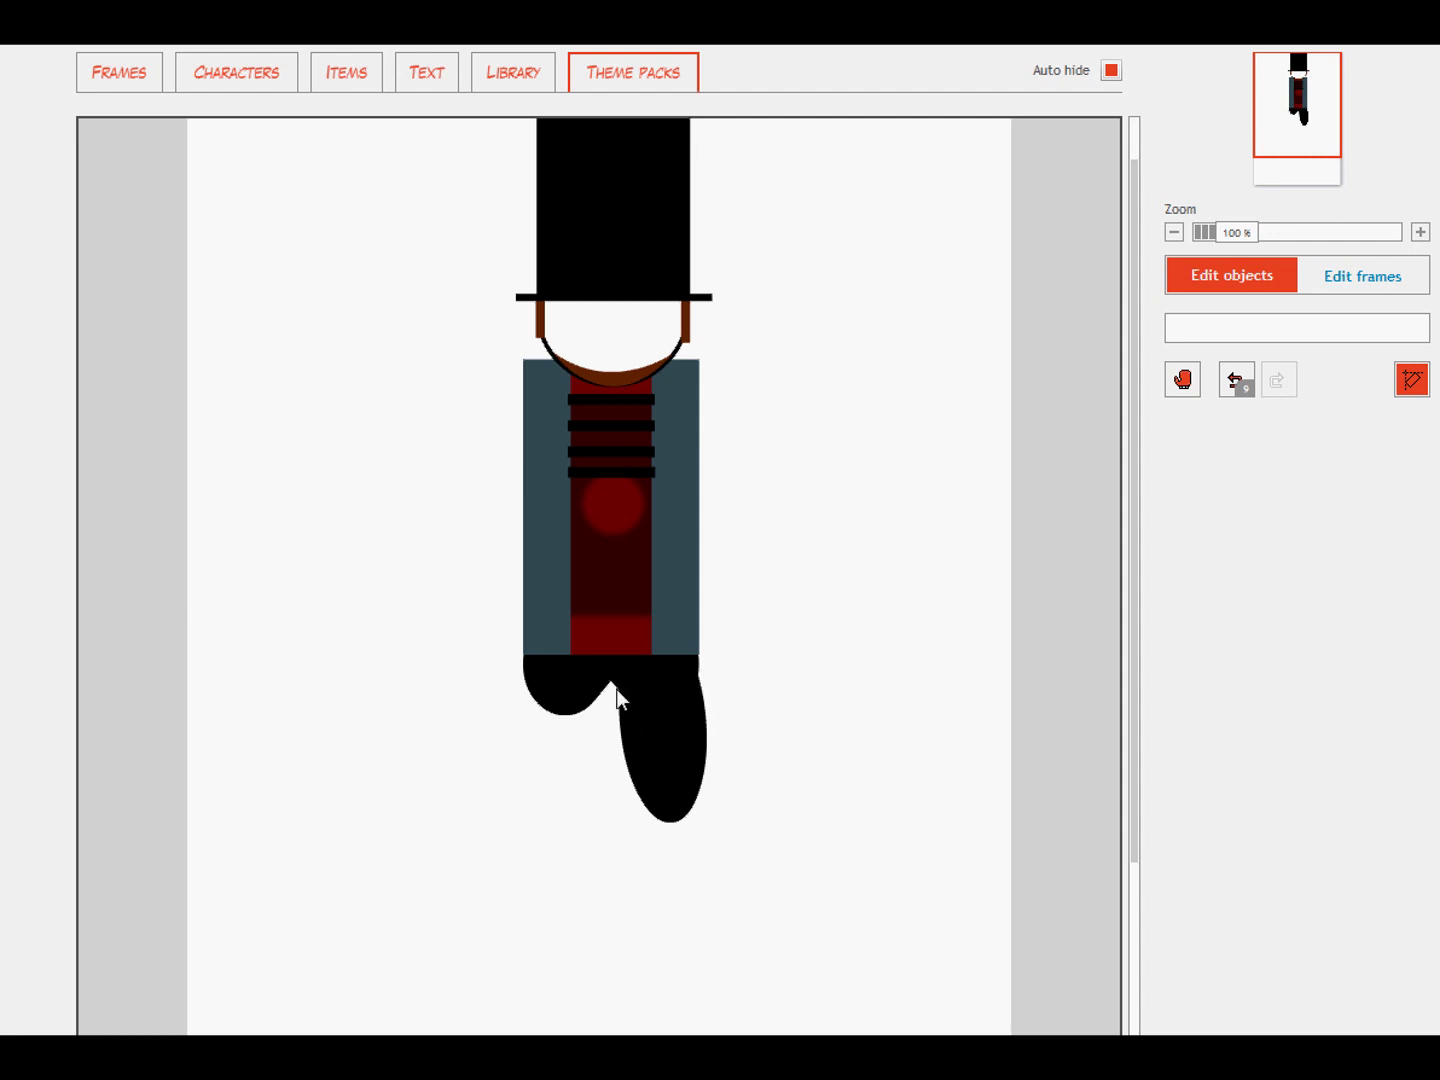
- Duplicate the leg oval, set the upright copy below it, and shorten the whole leg
click(668, 741)
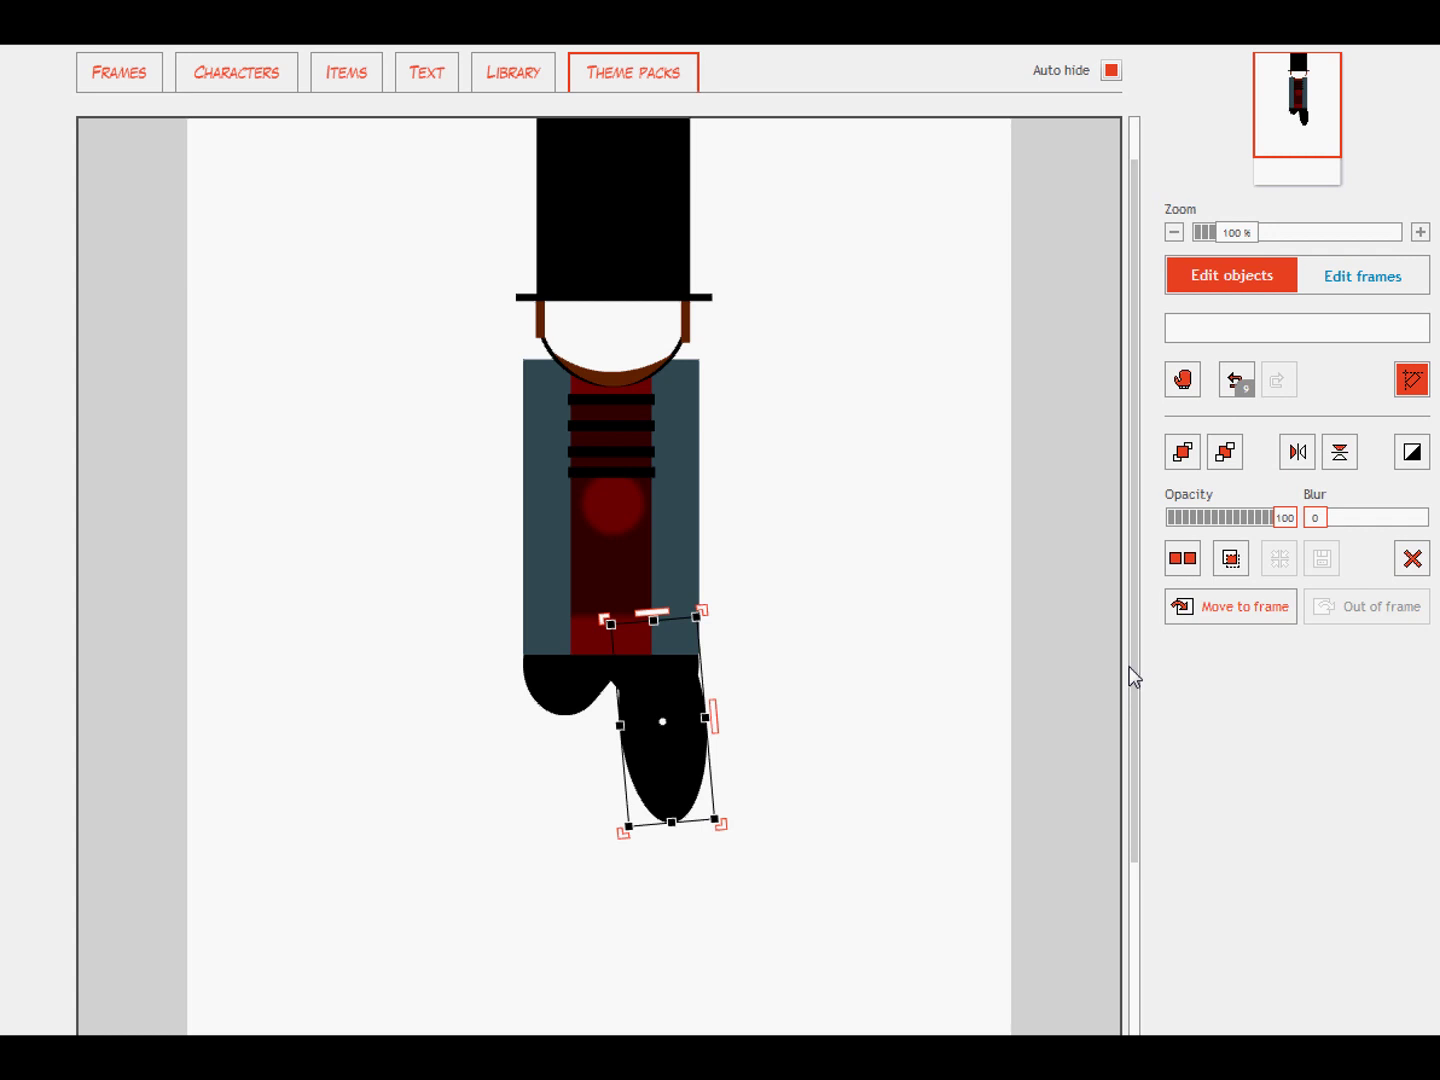
click(1183, 558)
drag(733, 843, 734, 856)
drag(686, 760, 685, 893)
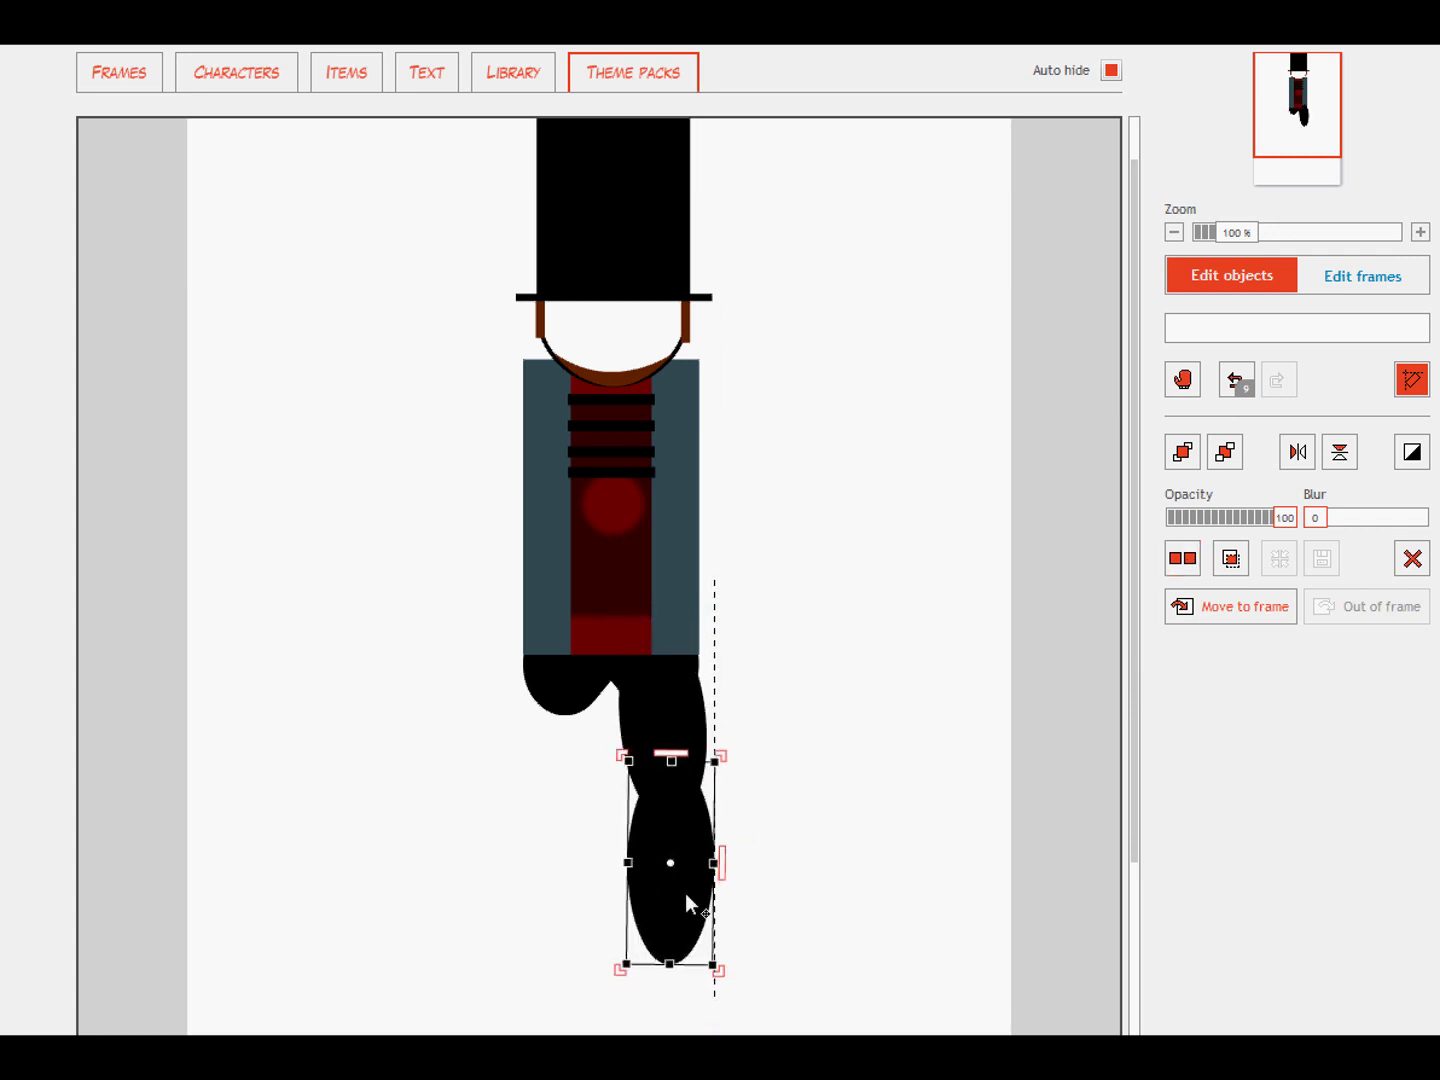
click(768, 918)
click(678, 904)
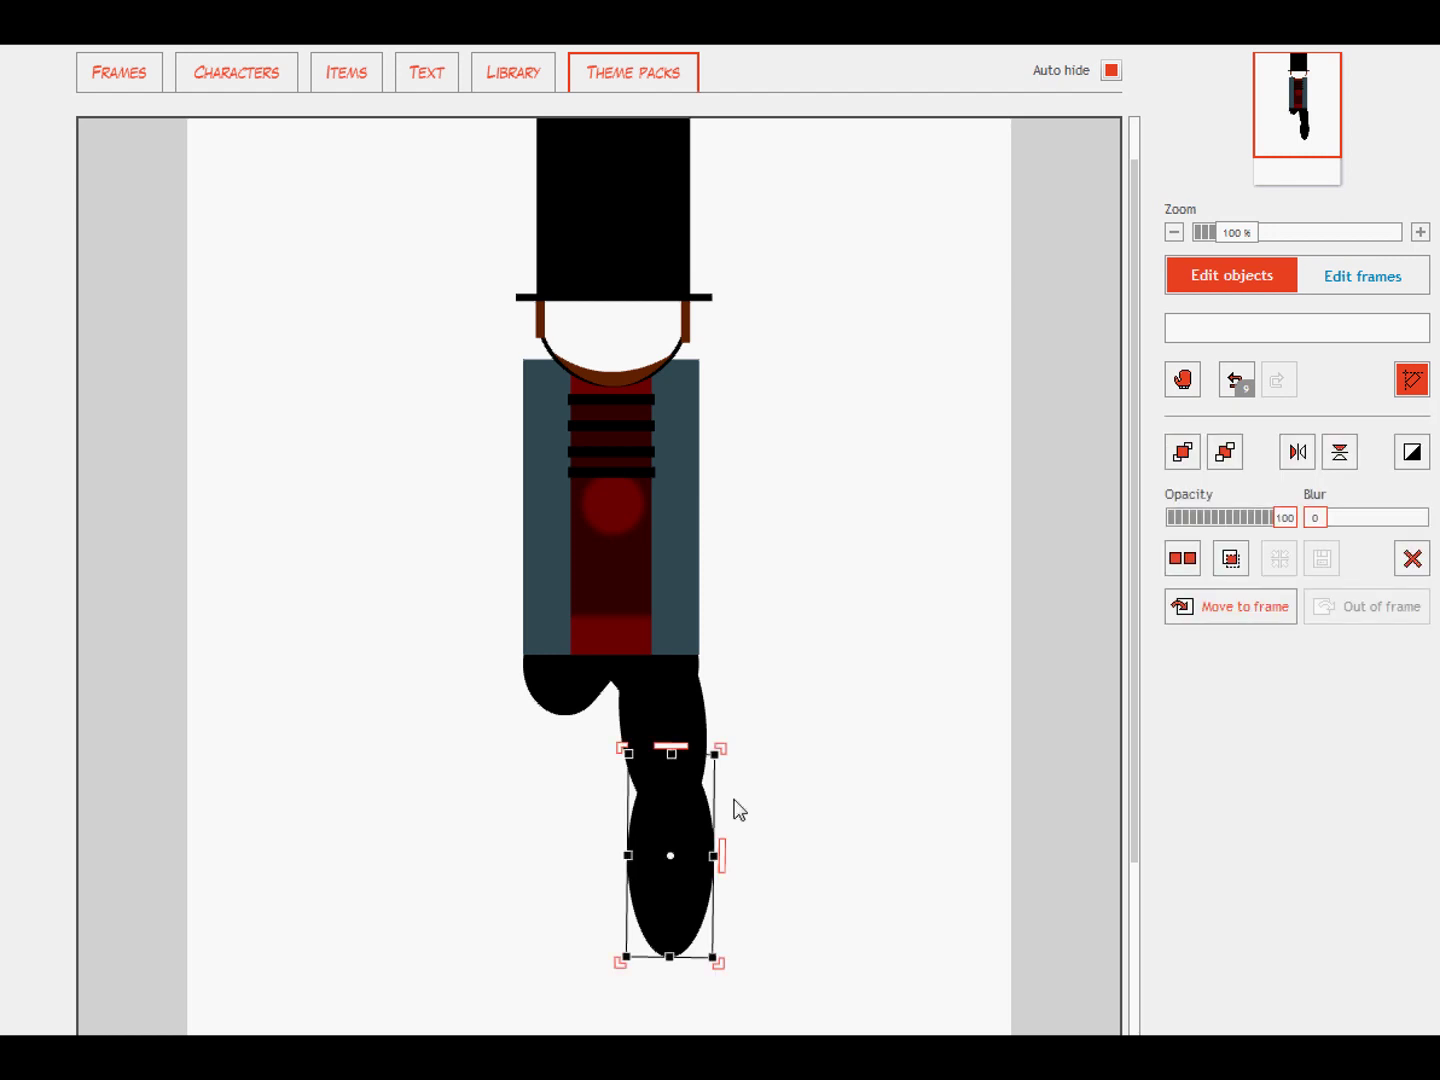
click(769, 915)
drag(767, 956, 655, 786)
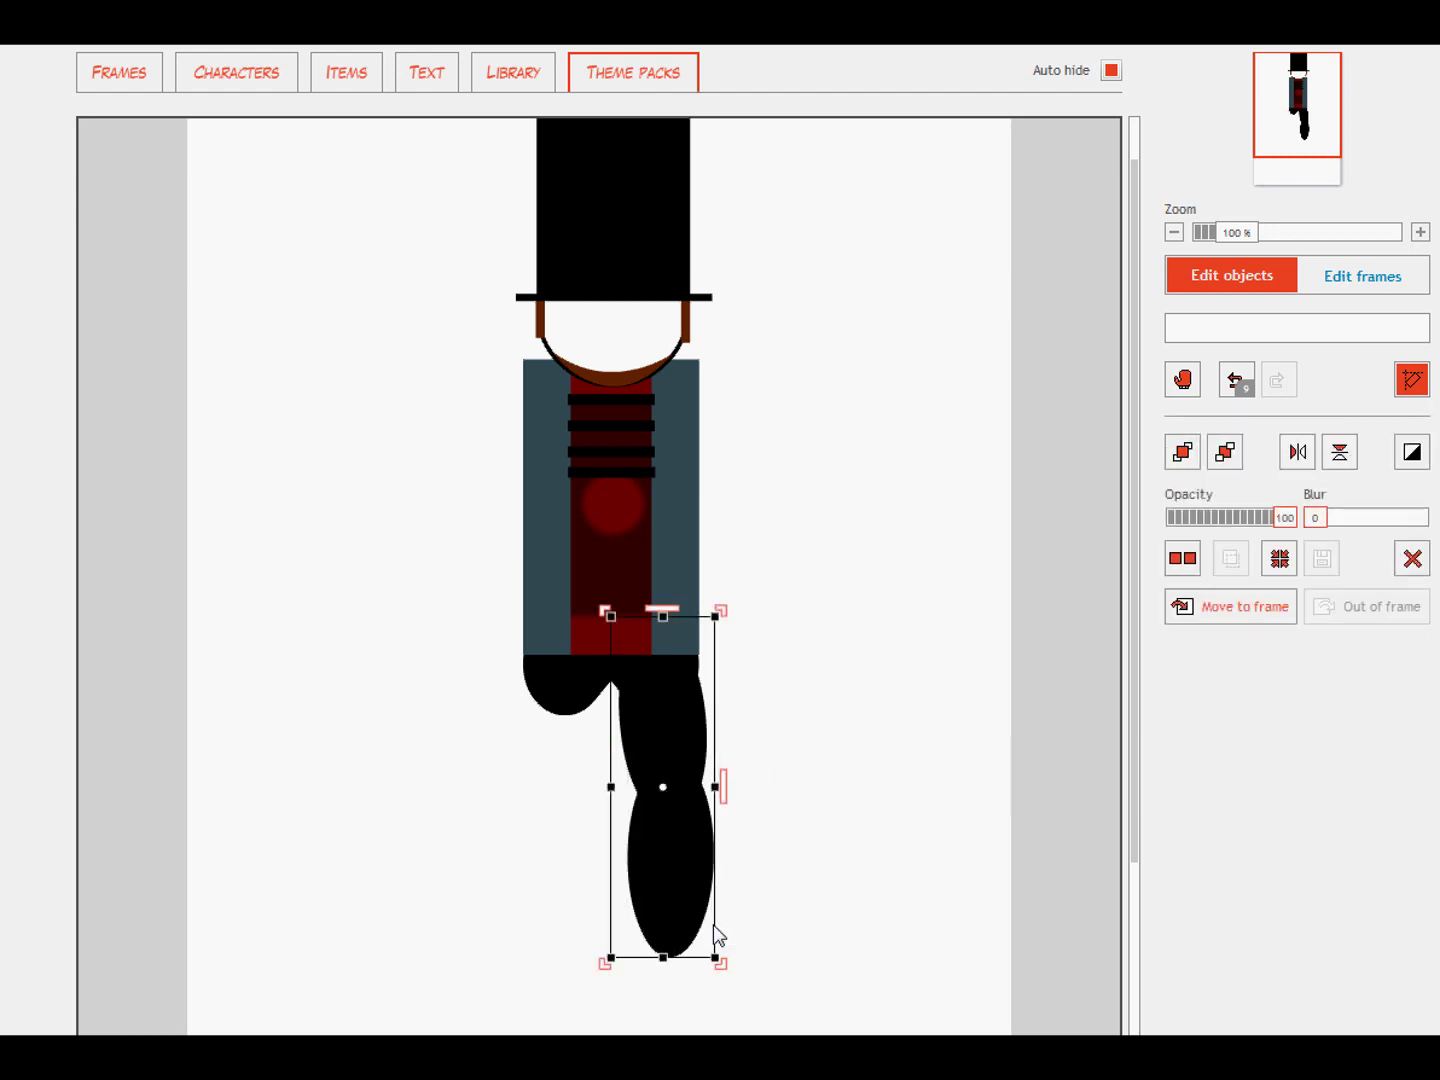
drag(665, 957, 661, 948)
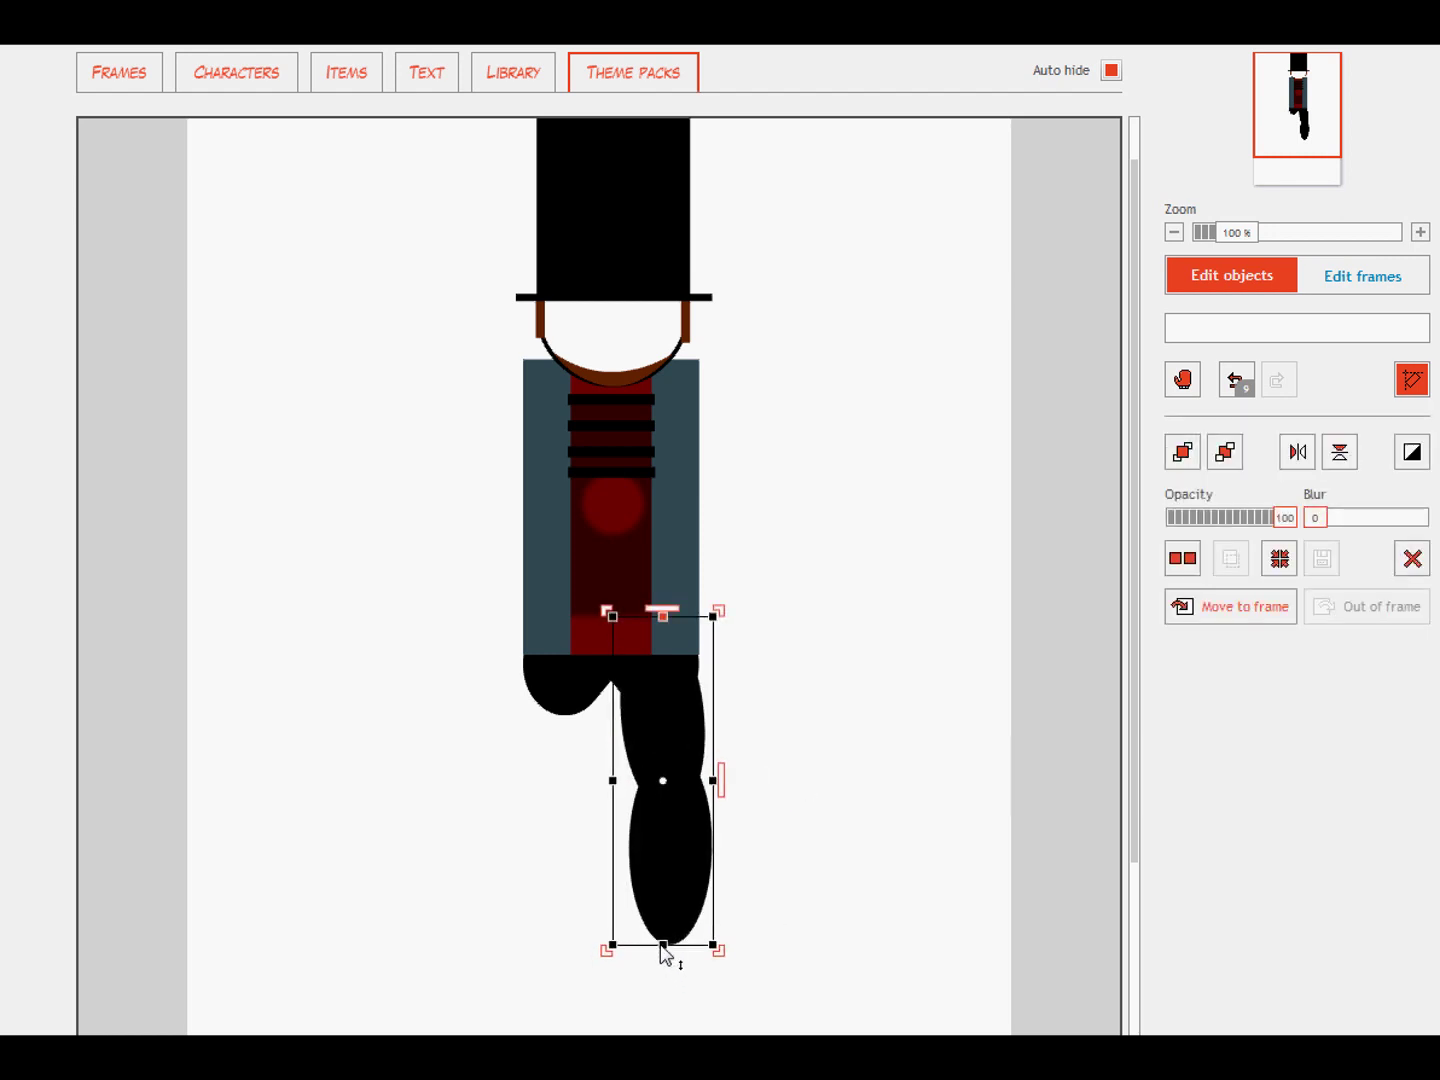
click(804, 974)
- Reposition the lower leg piece so the leg ends in a rounded foot
click(706, 722)
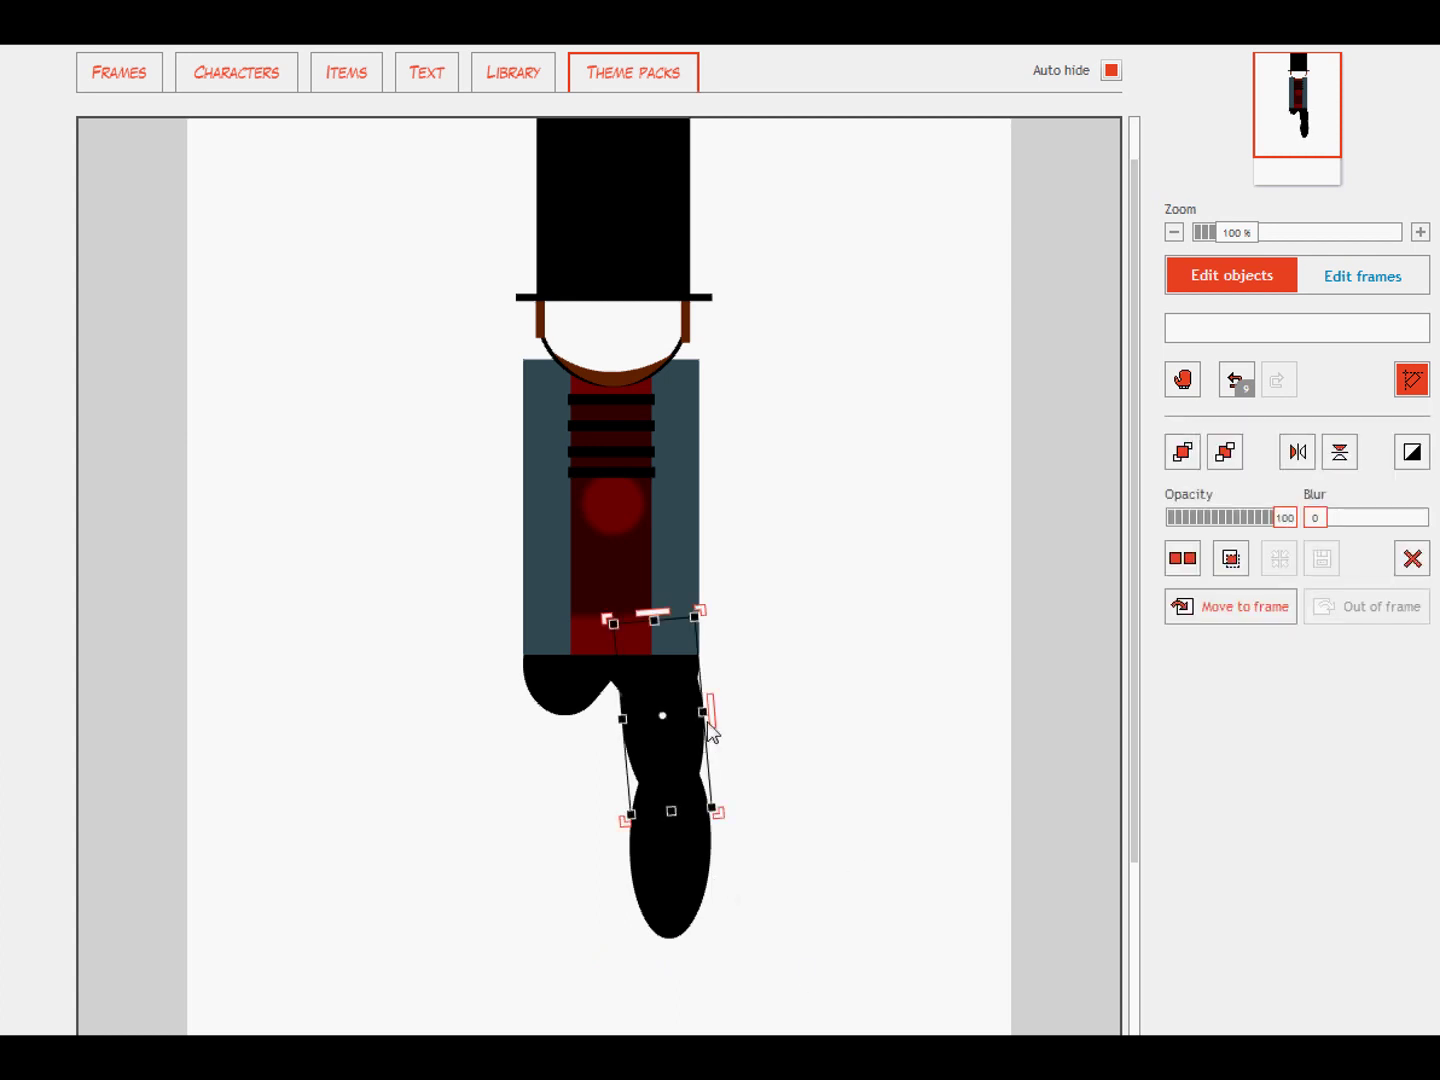
click(701, 842)
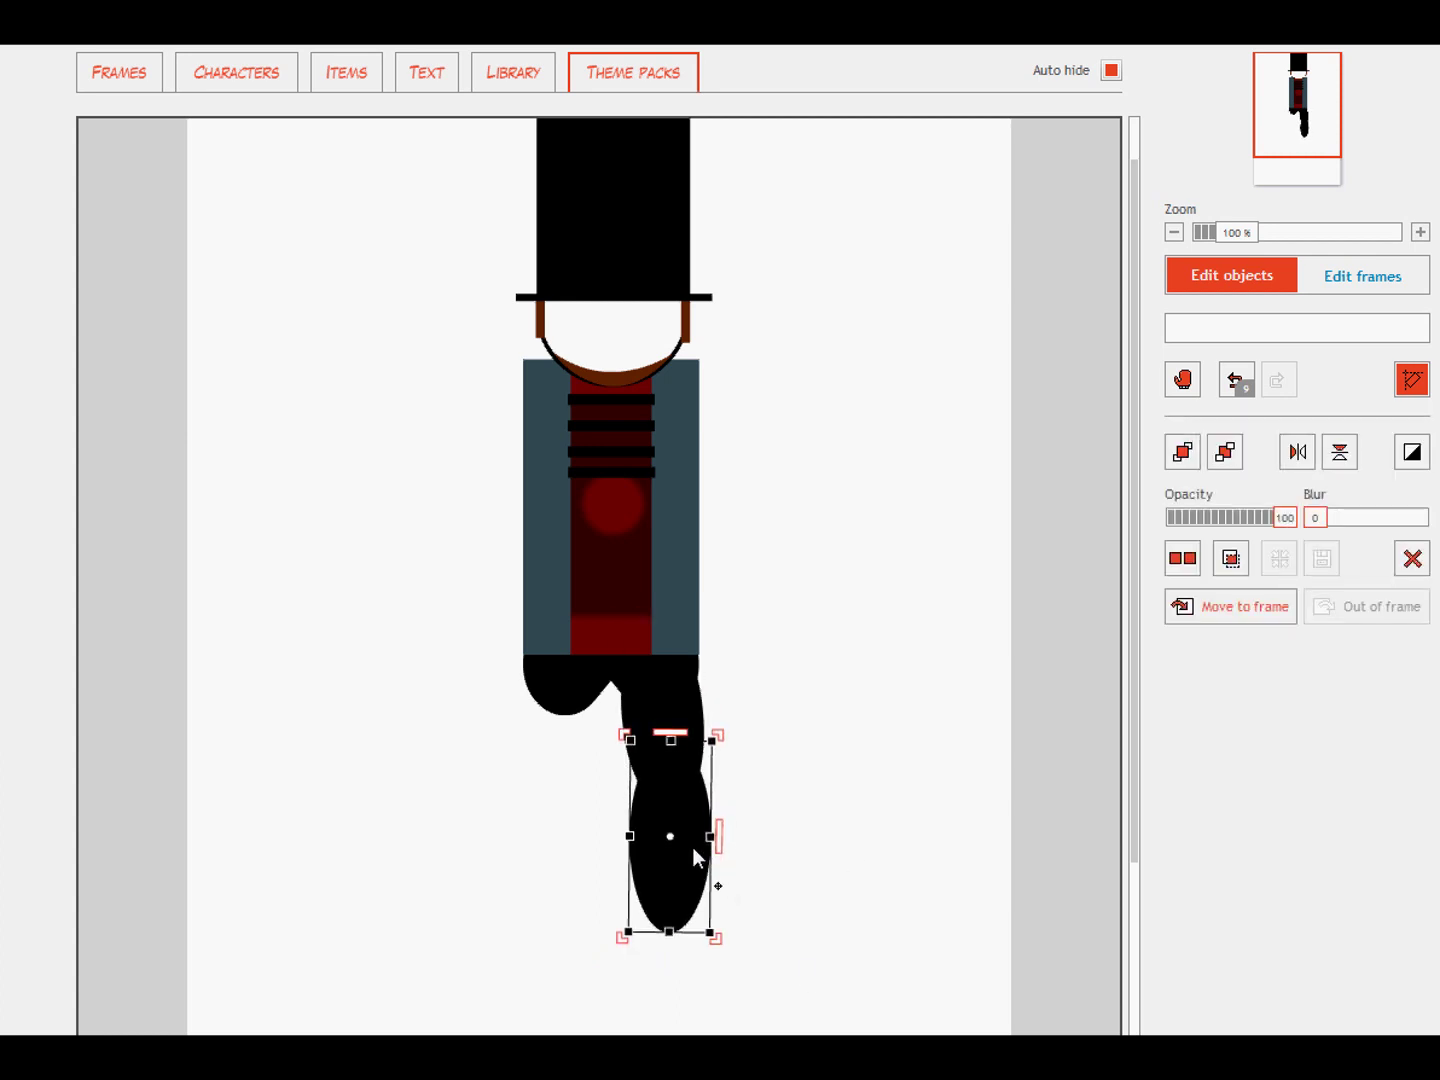
drag(692, 847, 747, 876)
click(748, 847)
click(695, 887)
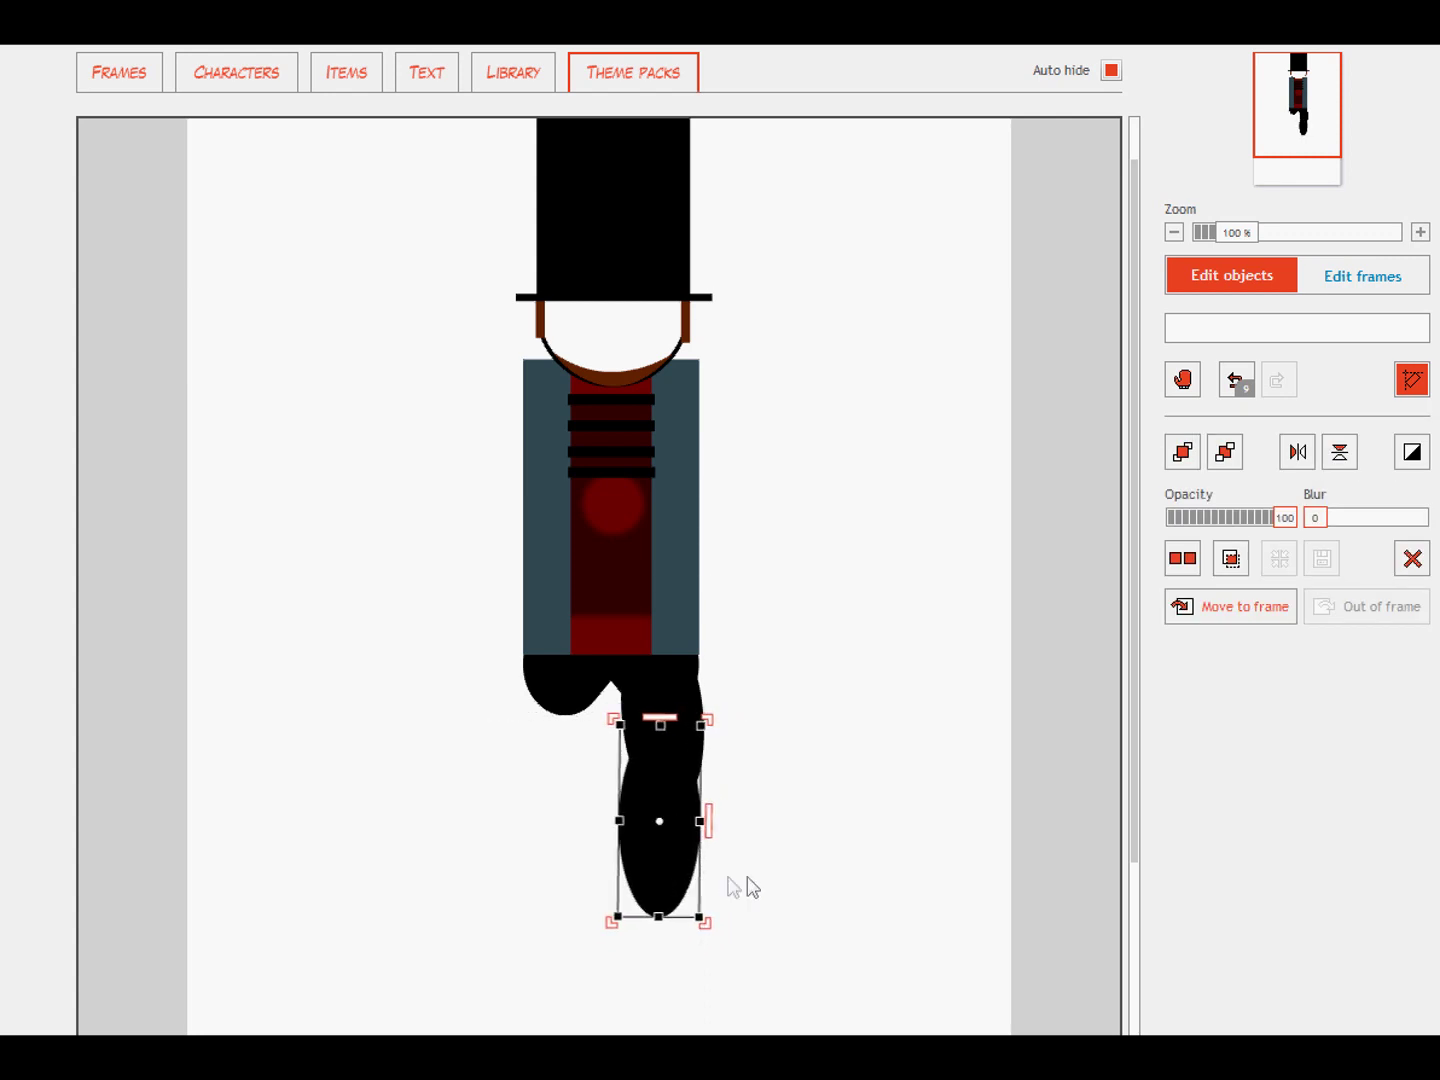
click(939, 913)
click(673, 844)
click(756, 814)
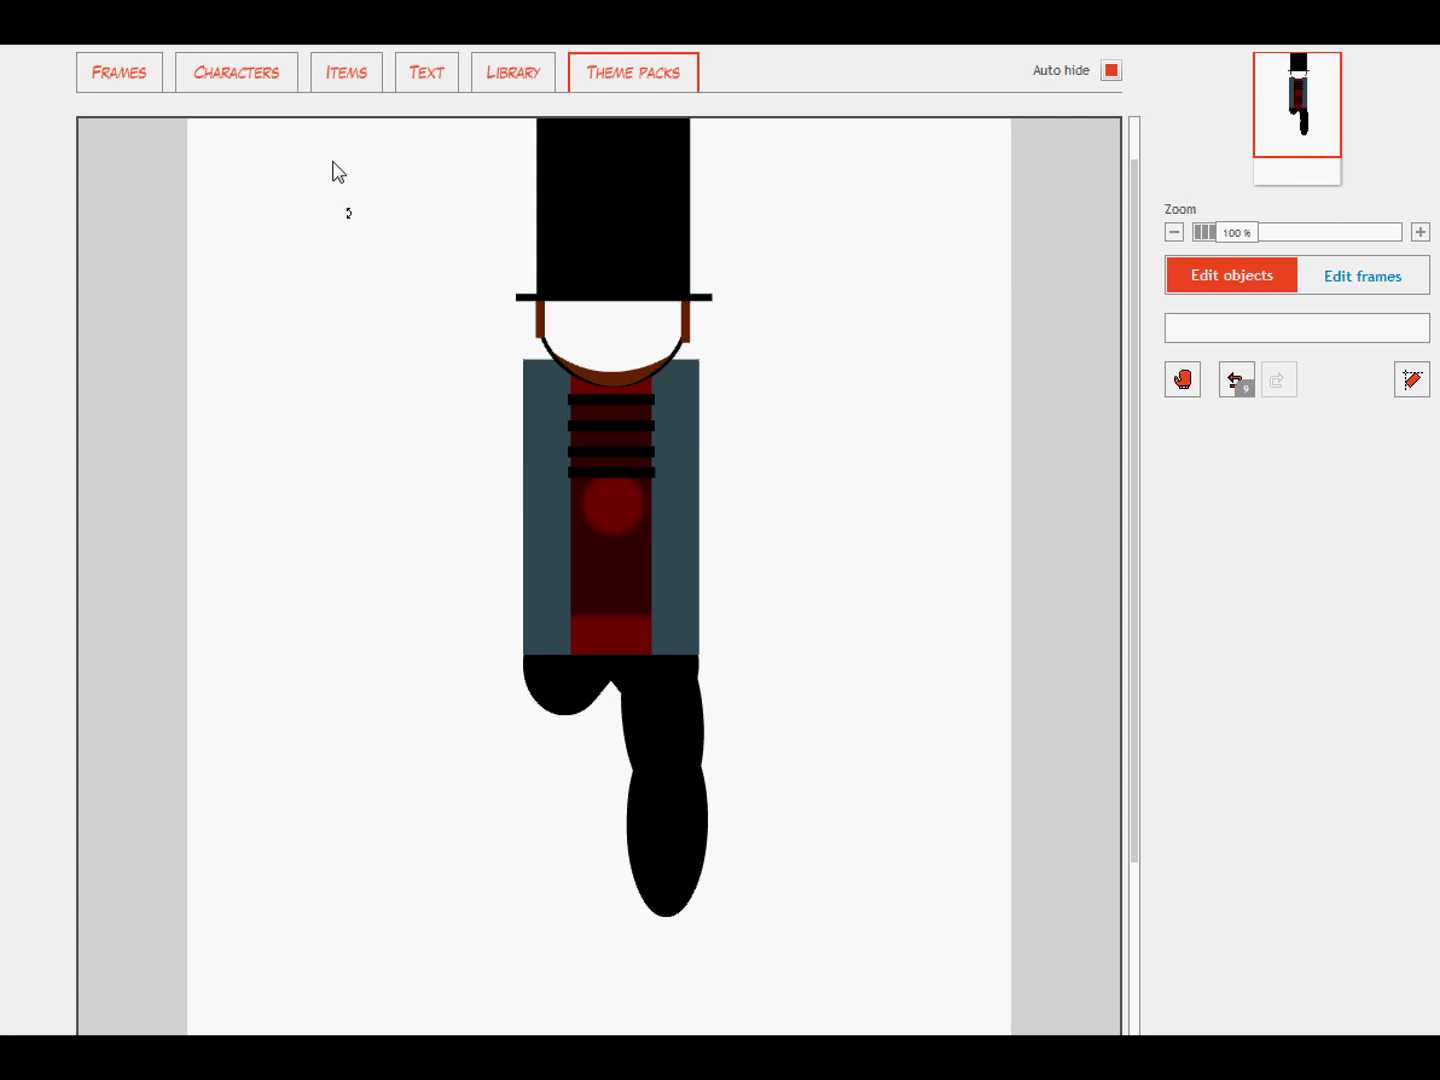
- Add a half-circle shape, flip it vertically, and set it at the leg's end
click(1411, 382)
click(356, 80)
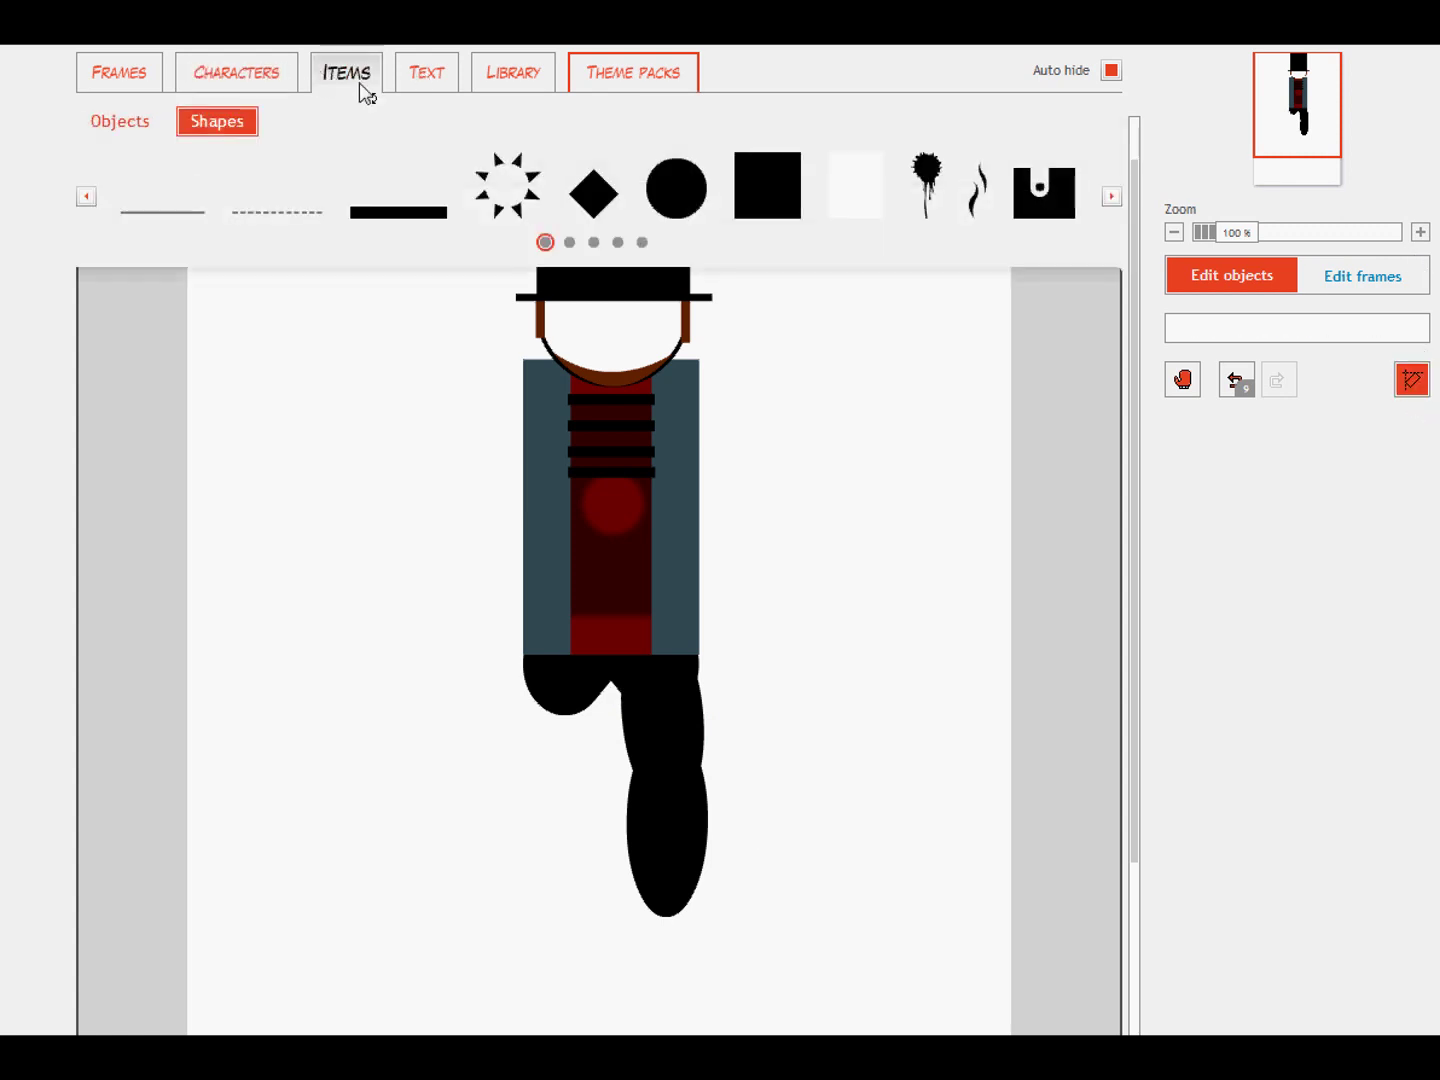
click(617, 243)
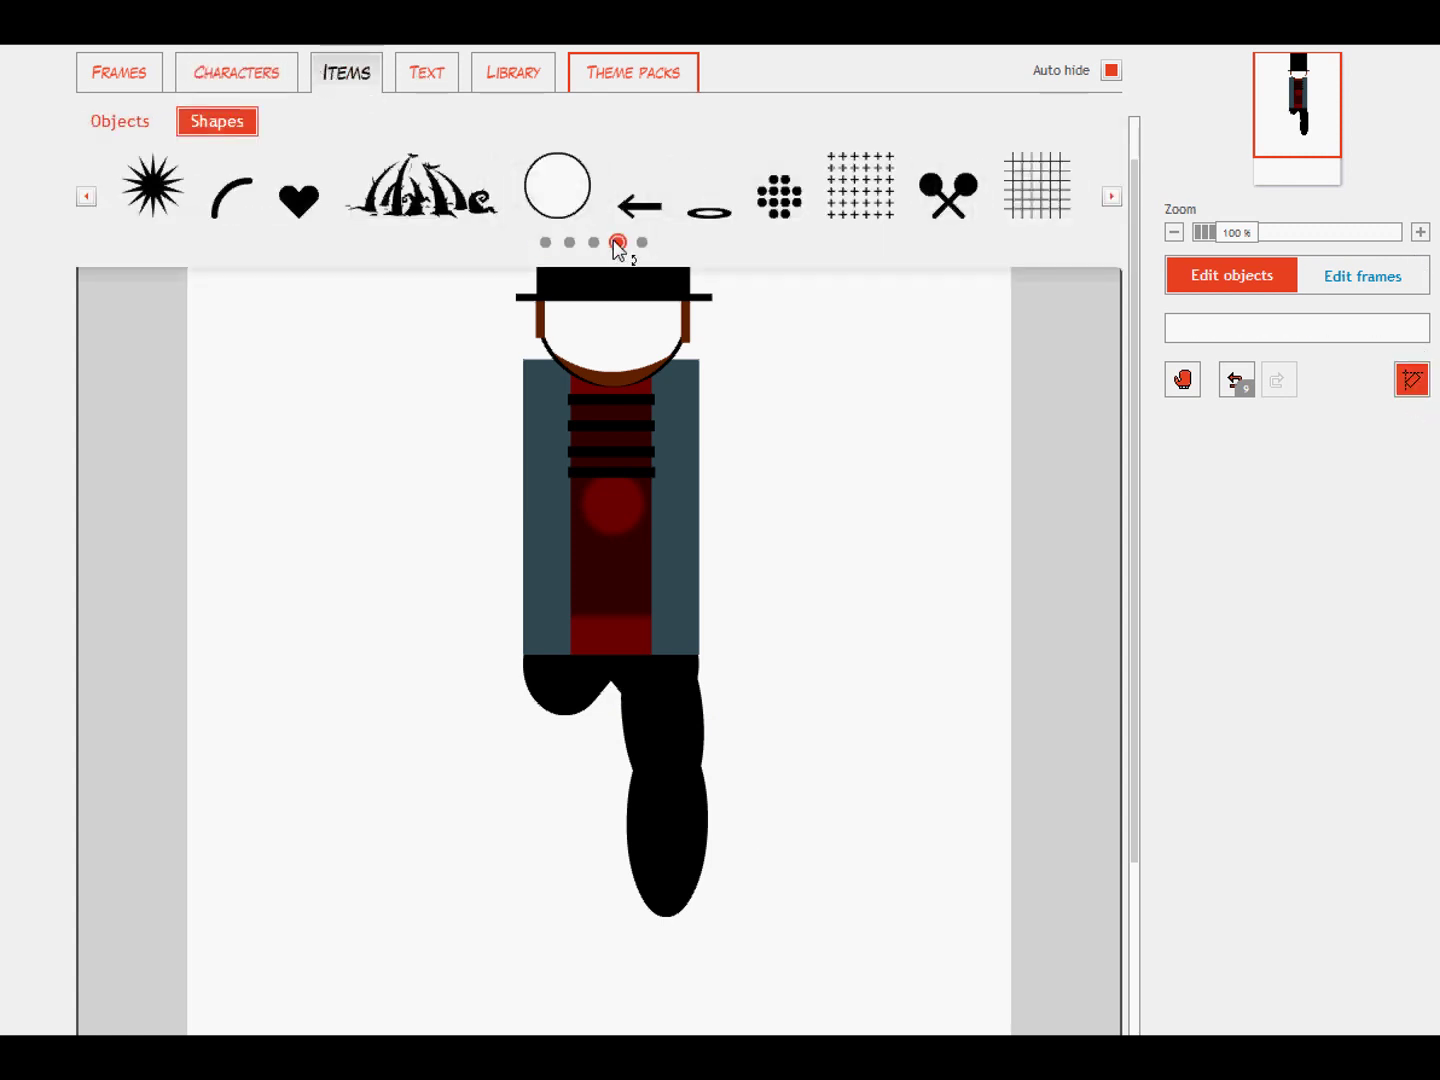
click(596, 243)
drag(700, 210, 768, 875)
click(1340, 452)
click(865, 948)
click(771, 887)
- Enlarge the half-circle foot and nudge it slightly down and left
click(685, 905)
click(811, 822)
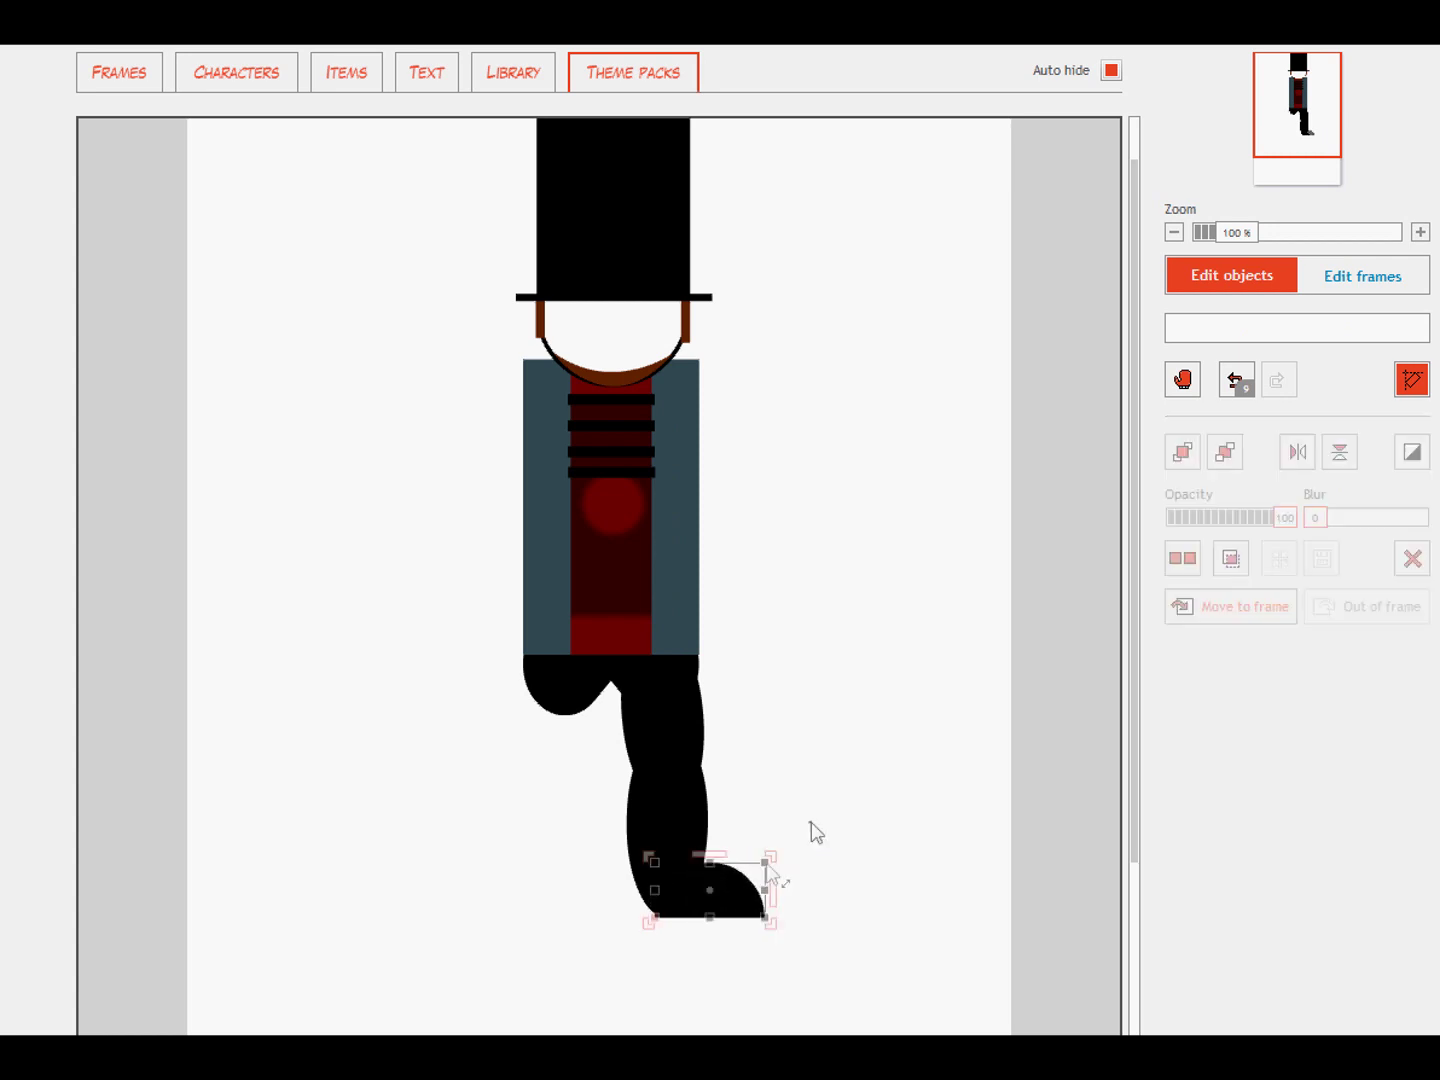
click(762, 787)
click(716, 866)
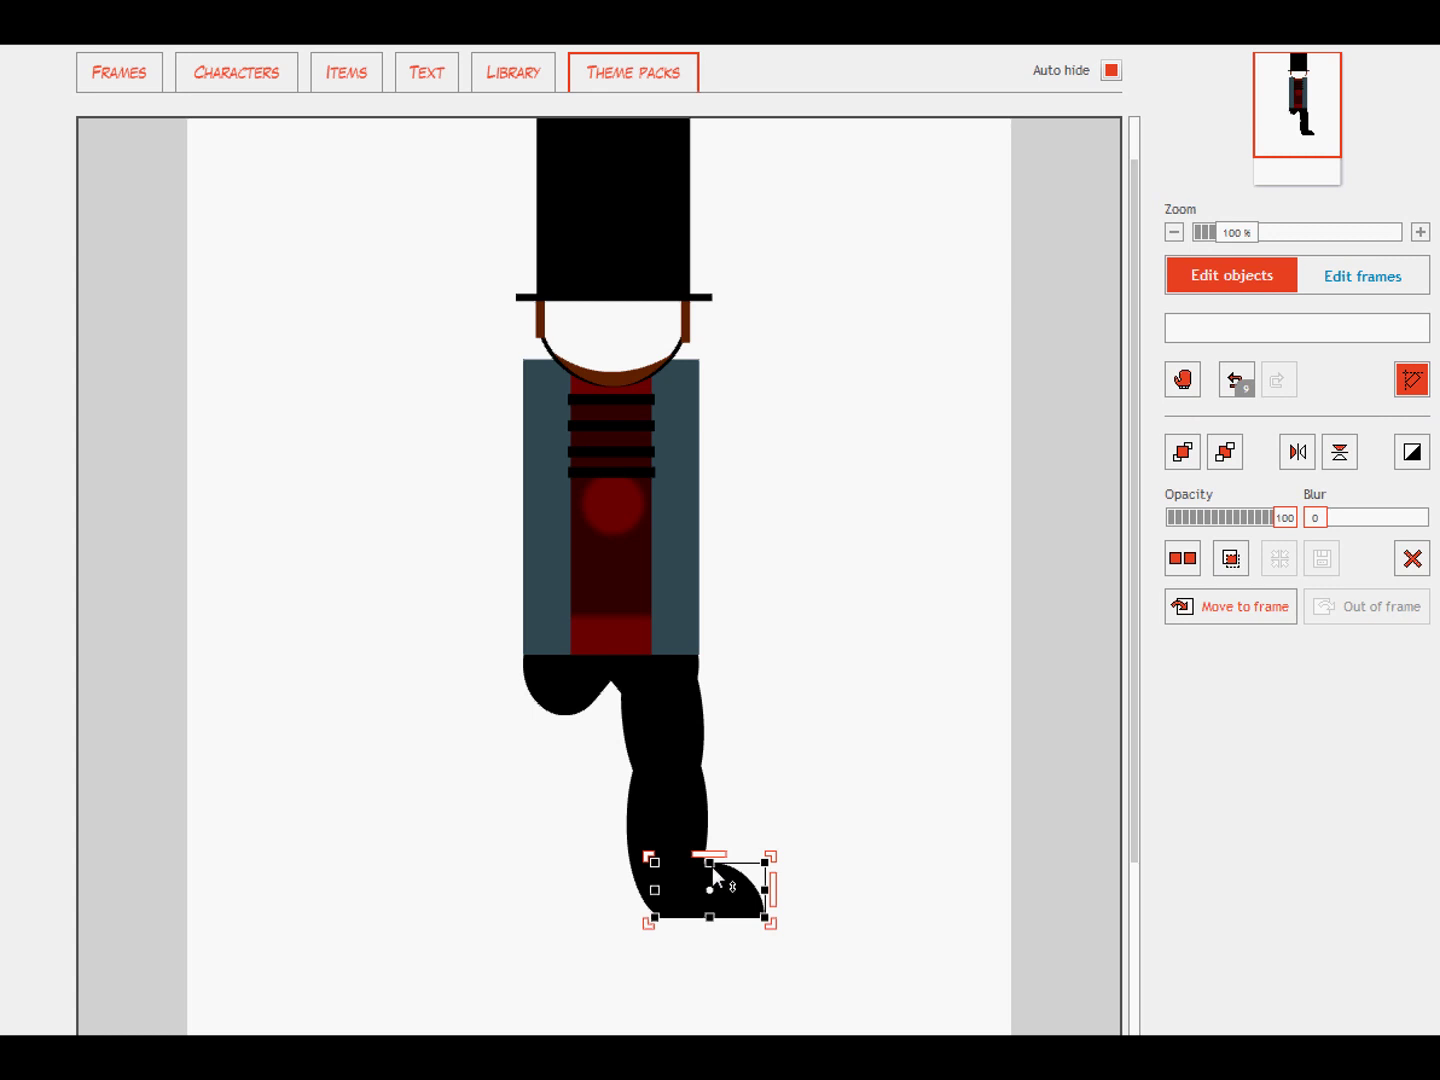
drag(712, 867, 712, 872)
click(724, 905)
click(346, 76)
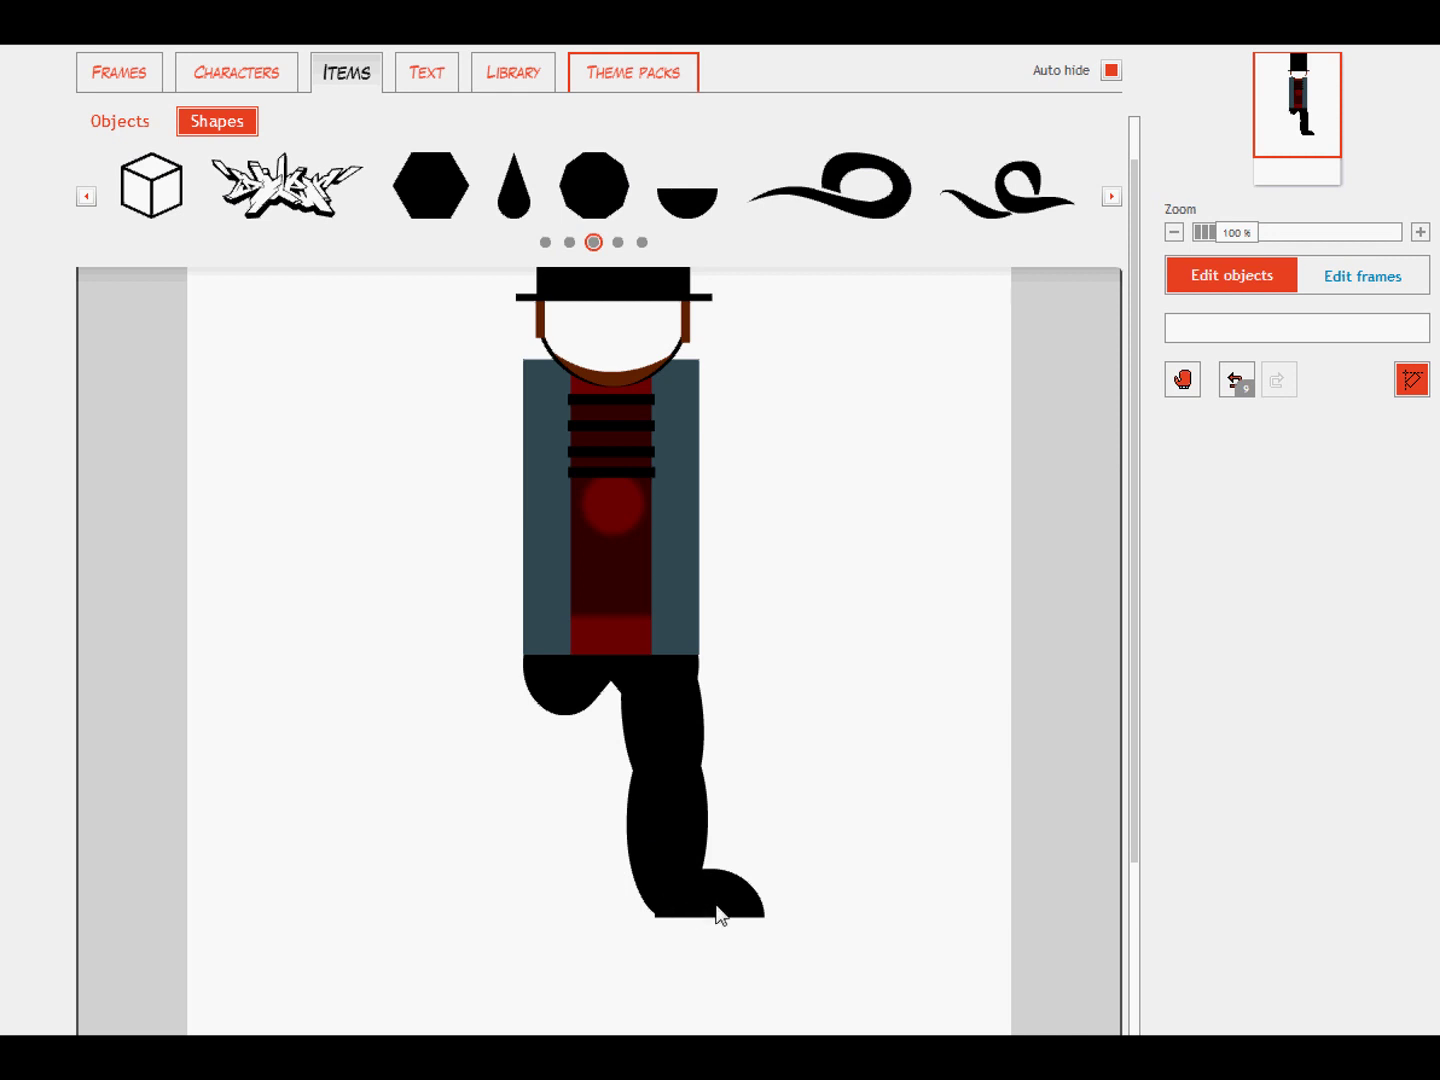
drag(719, 915, 709, 915)
click(818, 790)
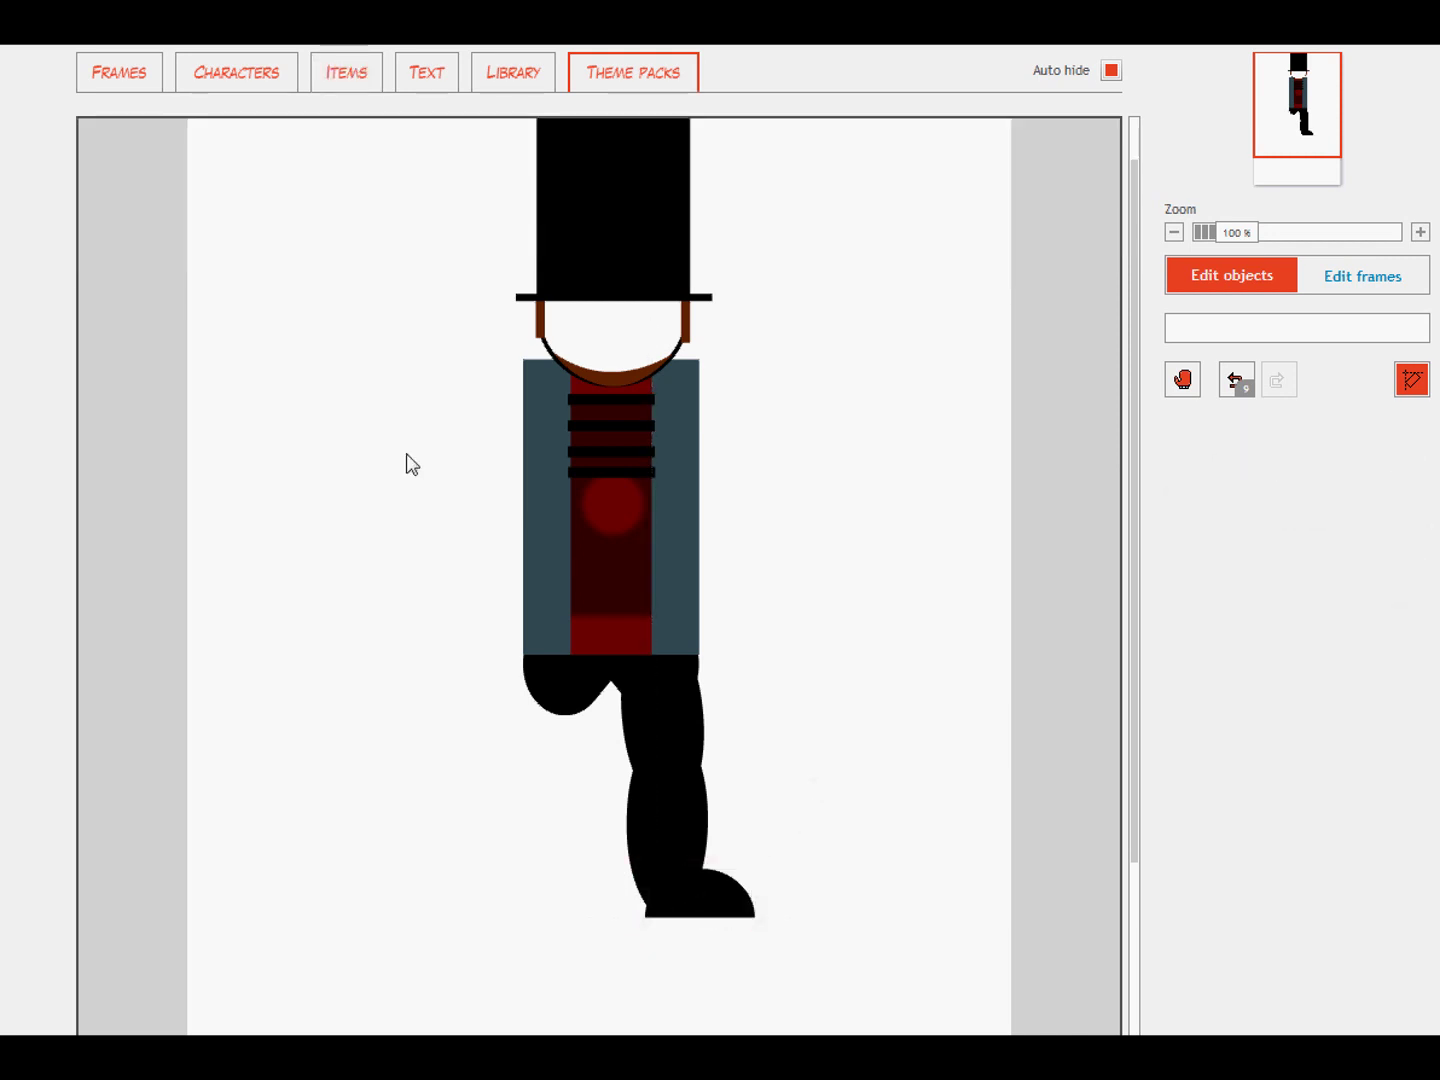
- Add a black square heel narrowed to the leg's width, then select the whole leg
click(338, 84)
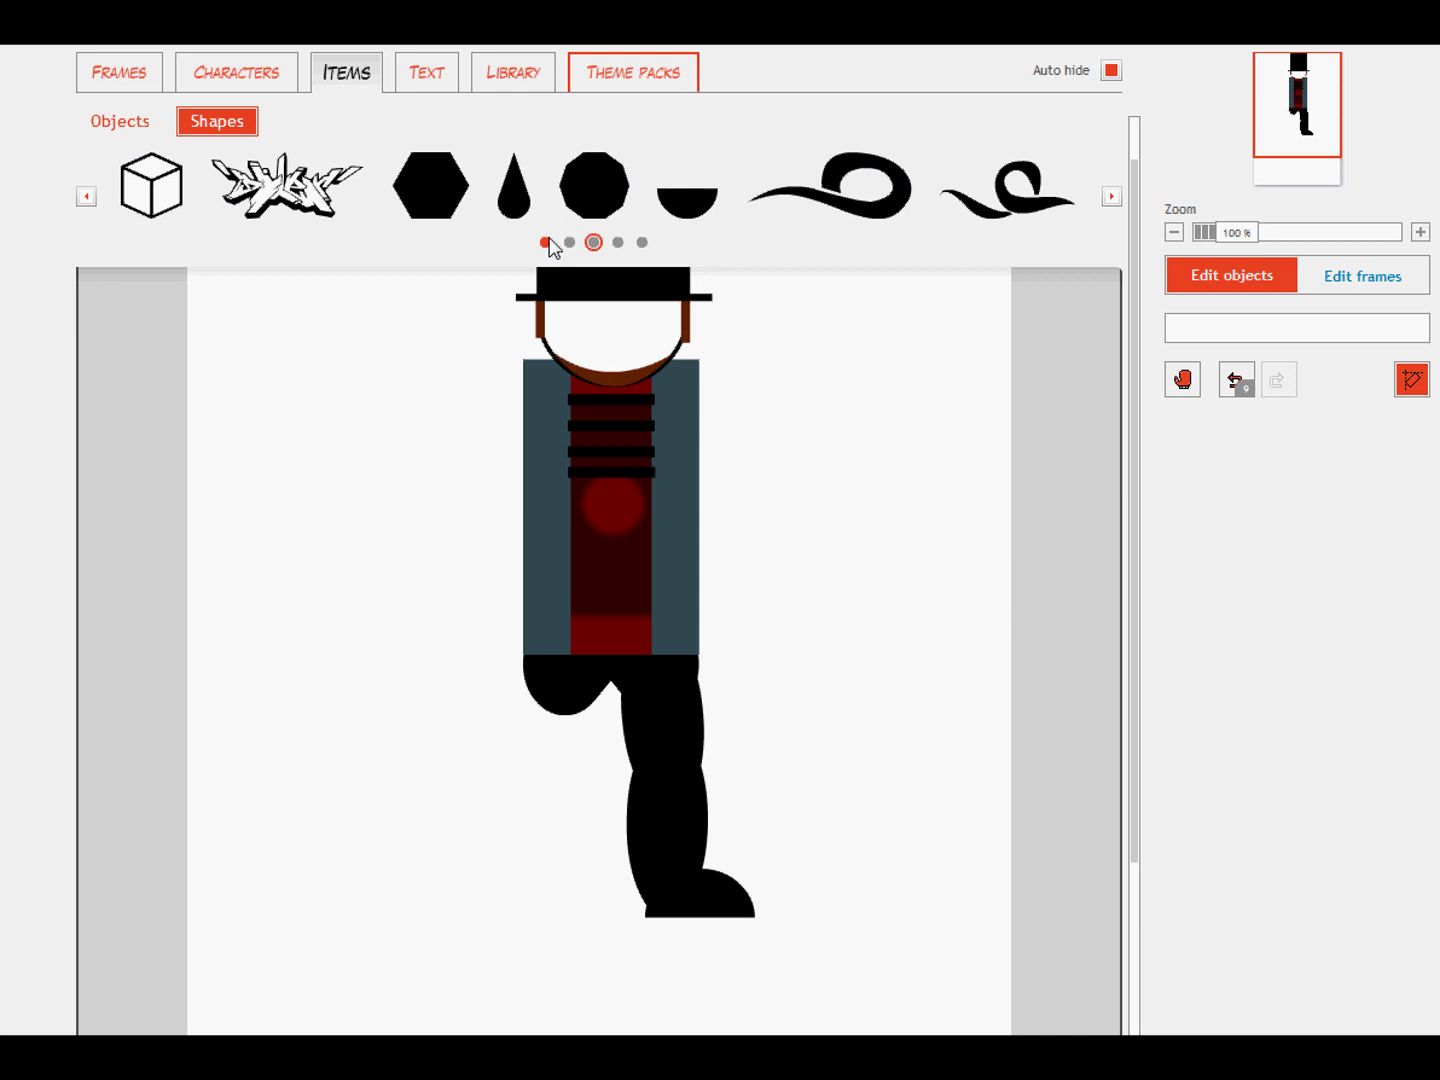
click(546, 243)
drag(762, 205, 678, 876)
click(807, 746)
click(676, 856)
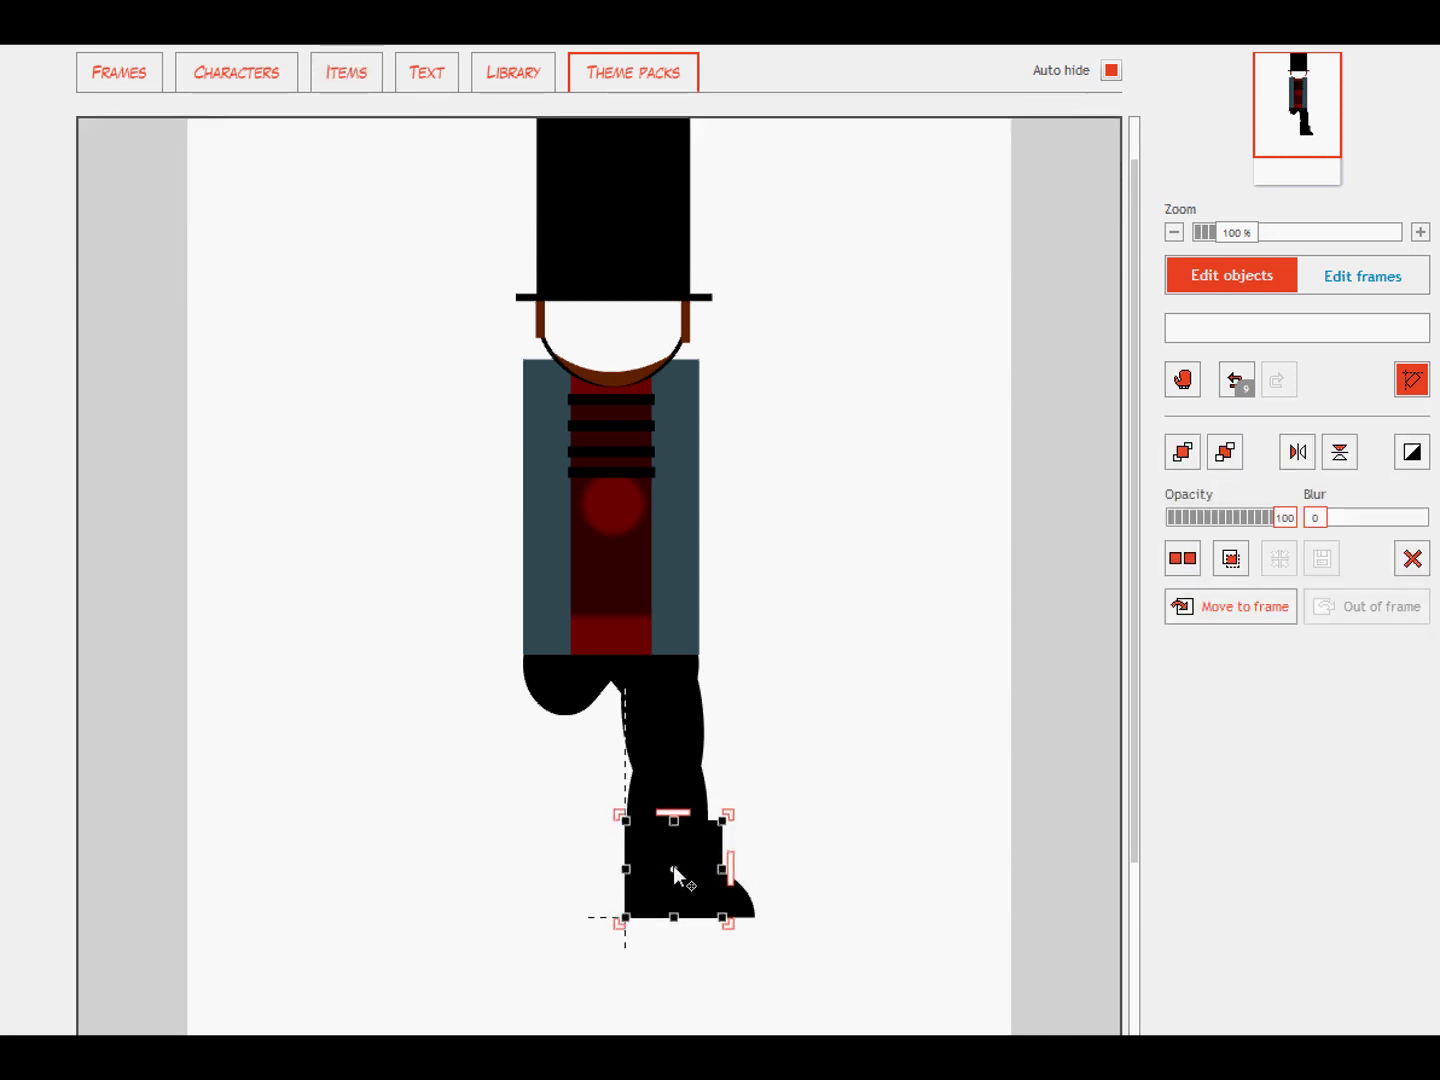
click(868, 733)
mouse_move(670, 885)
mouse_down()
mouse_move(709, 870)
mouse_move(684, 868)
mouse_up()
click(812, 758)
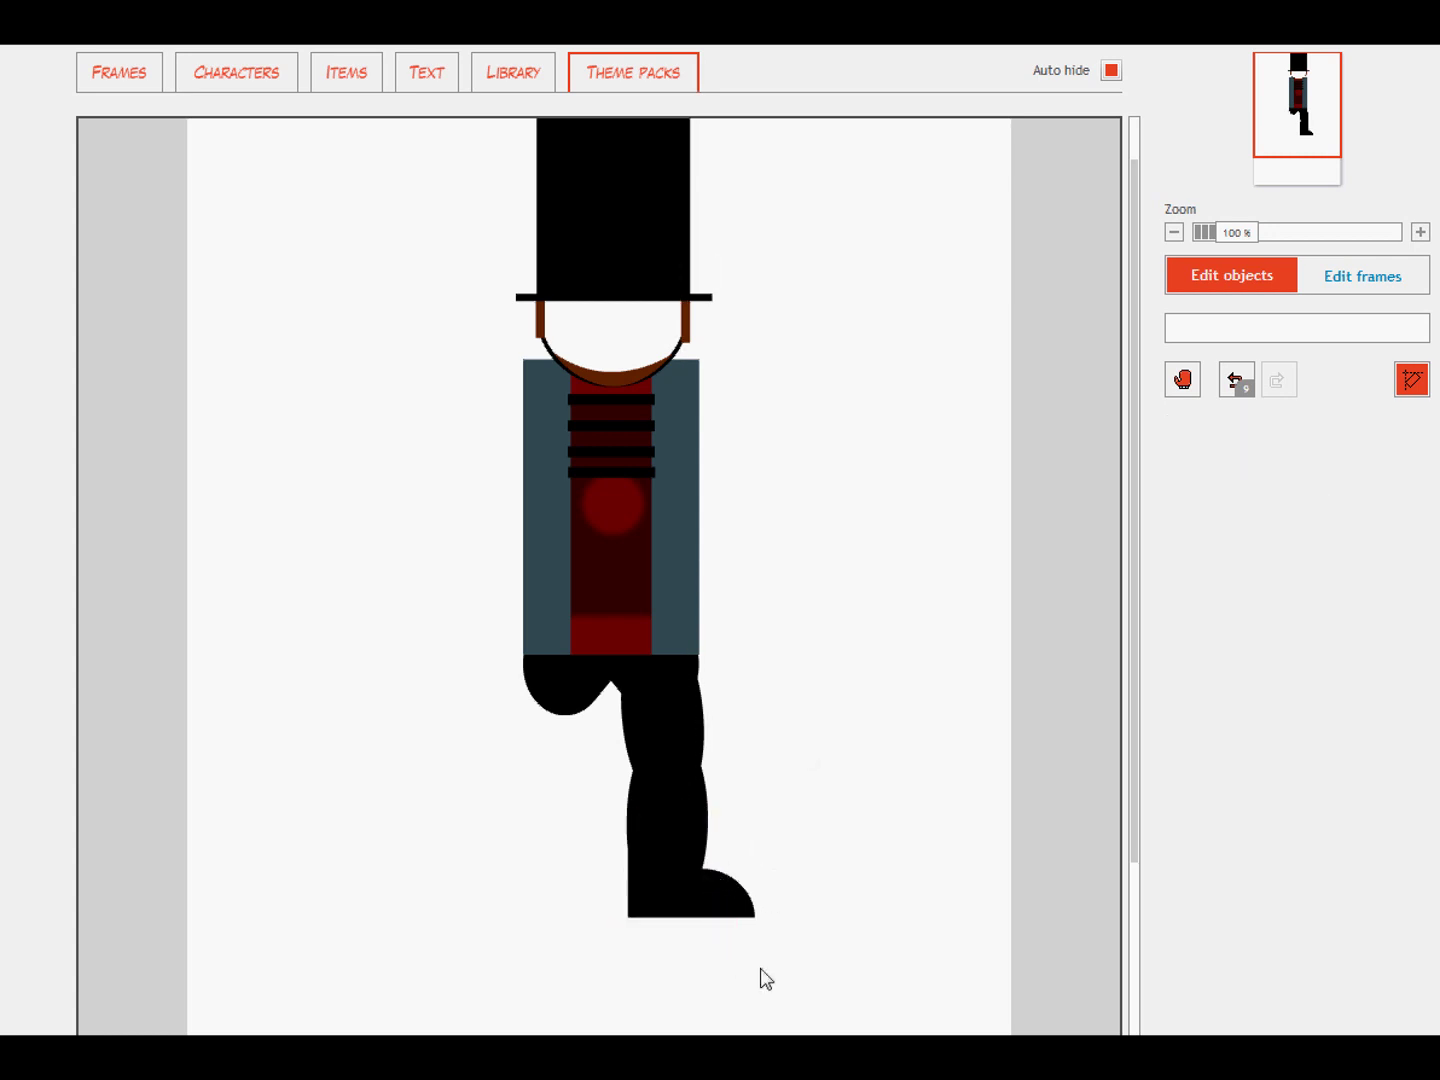
drag(782, 968, 604, 606)
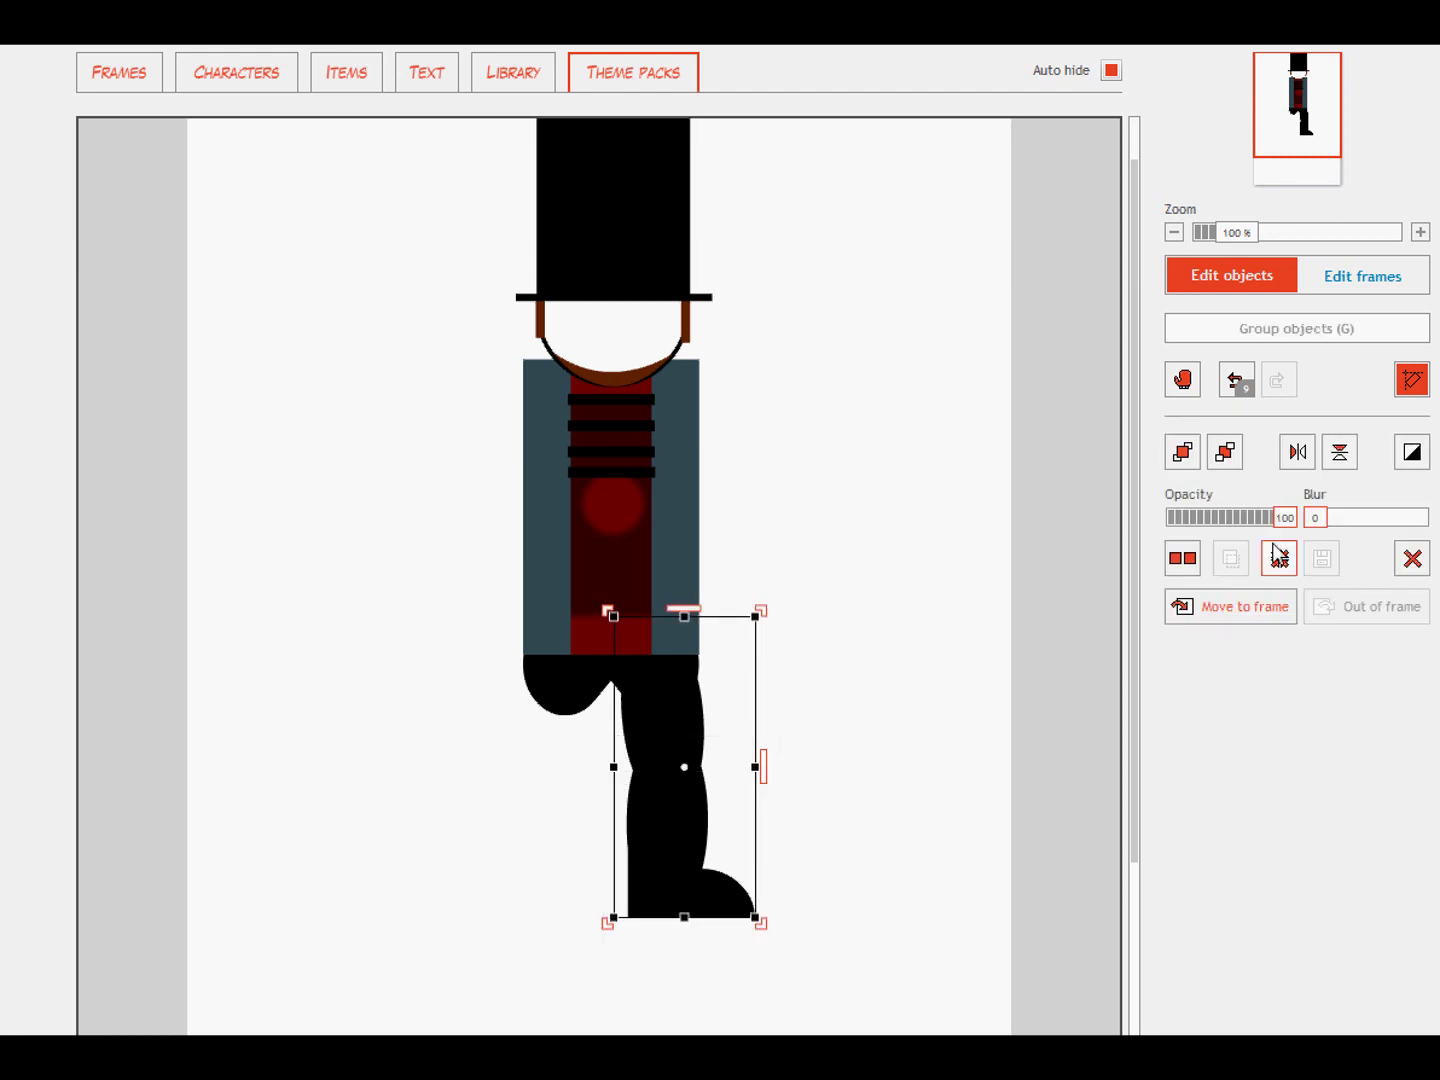
- Duplicate the booted leg, place the copy left of the original, and send it behind the torso
click(1183, 558)
drag(725, 738, 569, 724)
click(1225, 452)
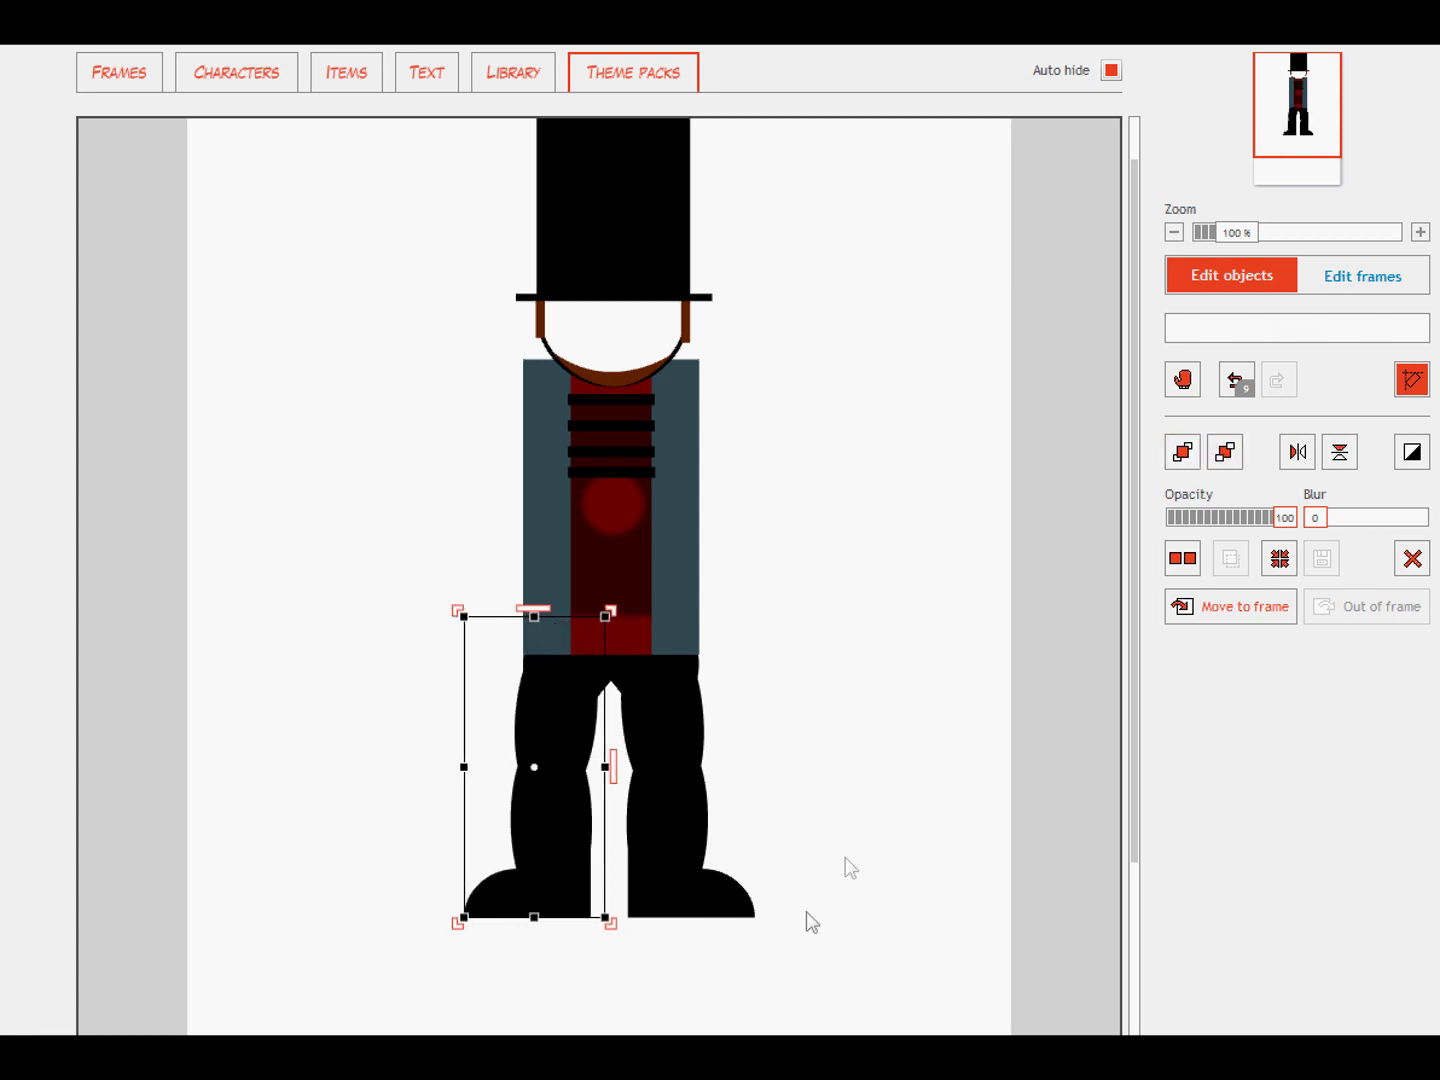
click(852, 971)
drag(601, 1016, 482, 746)
drag(829, 977, 496, 746)
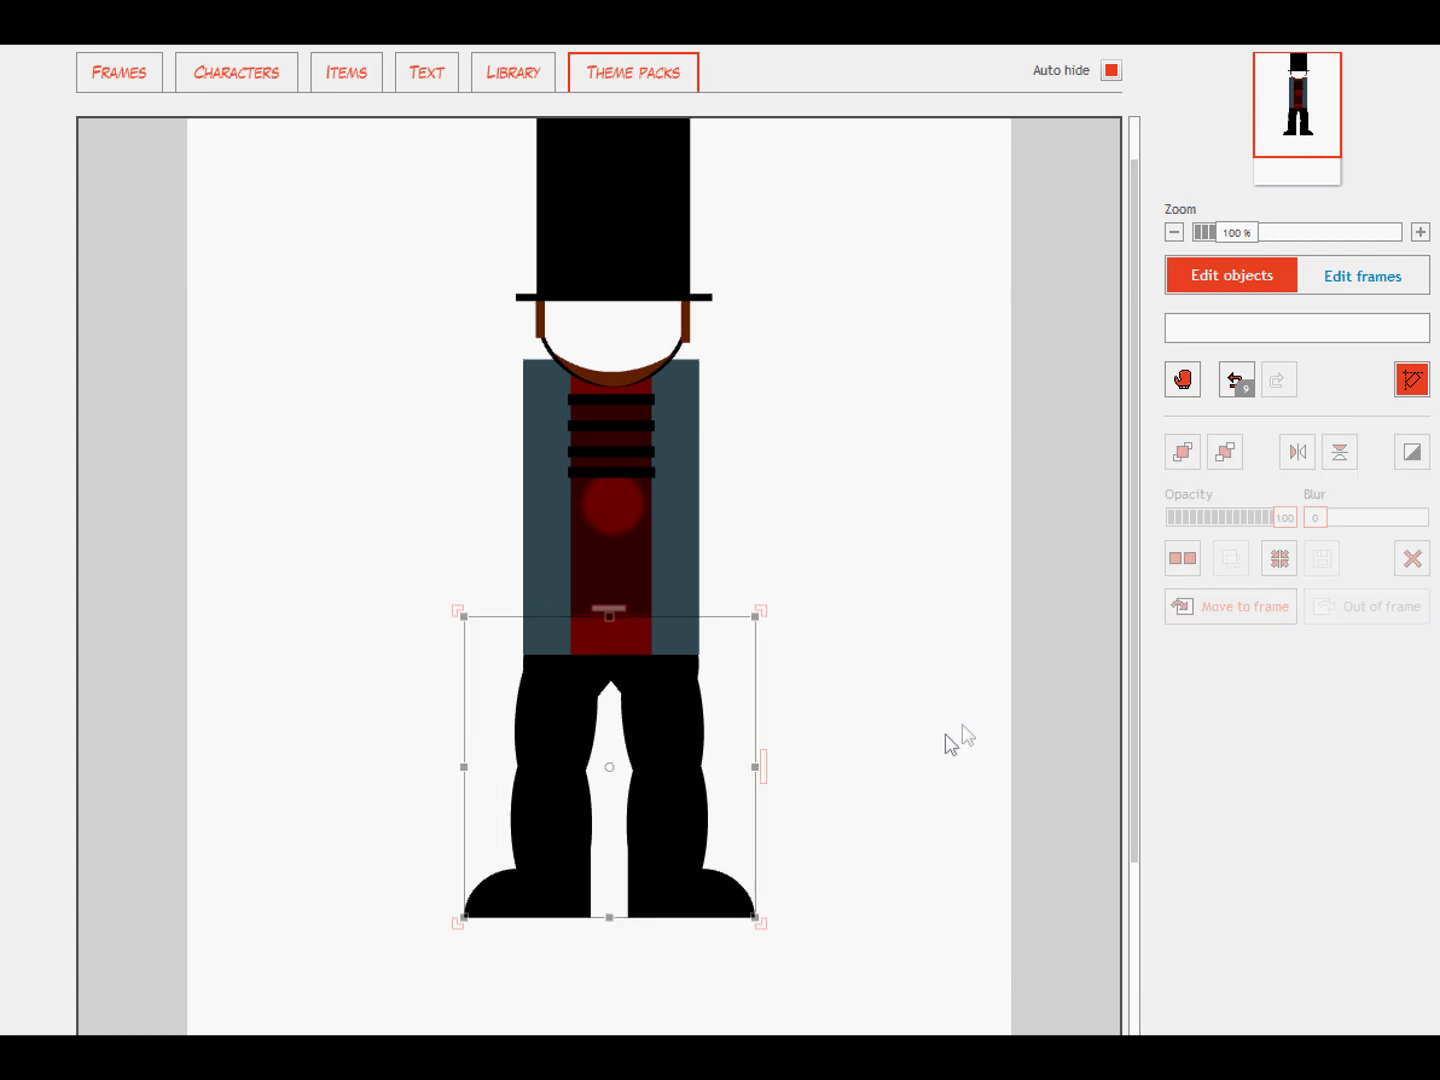
click(768, 862)
drag(776, 946, 776, 946)
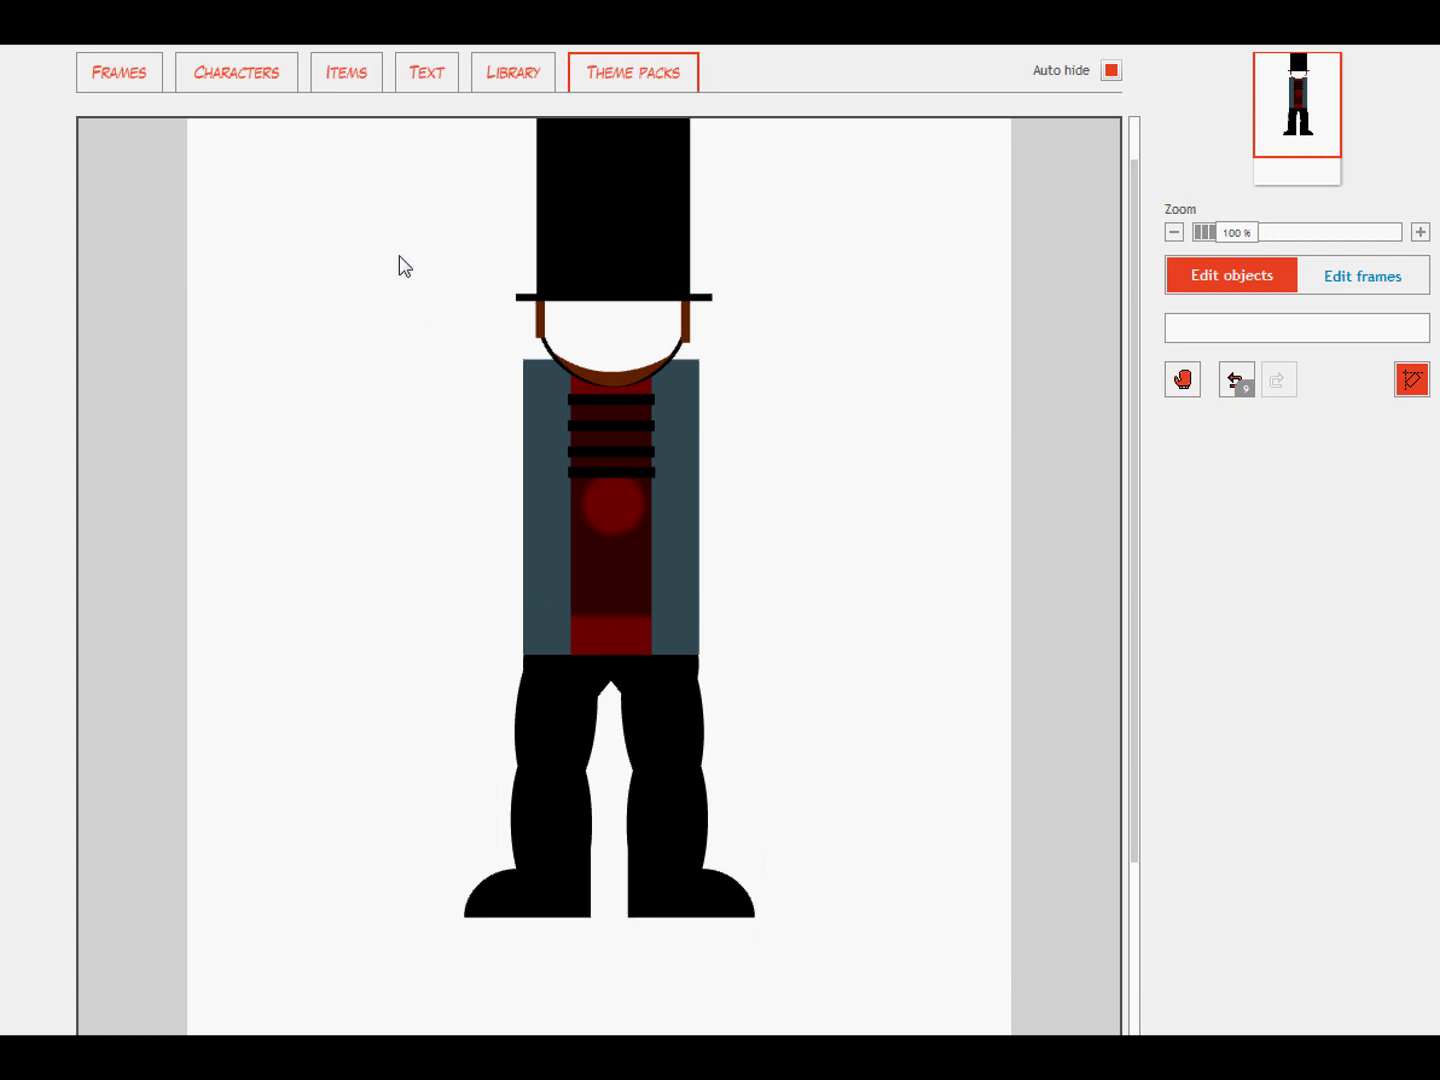
click(340, 72)
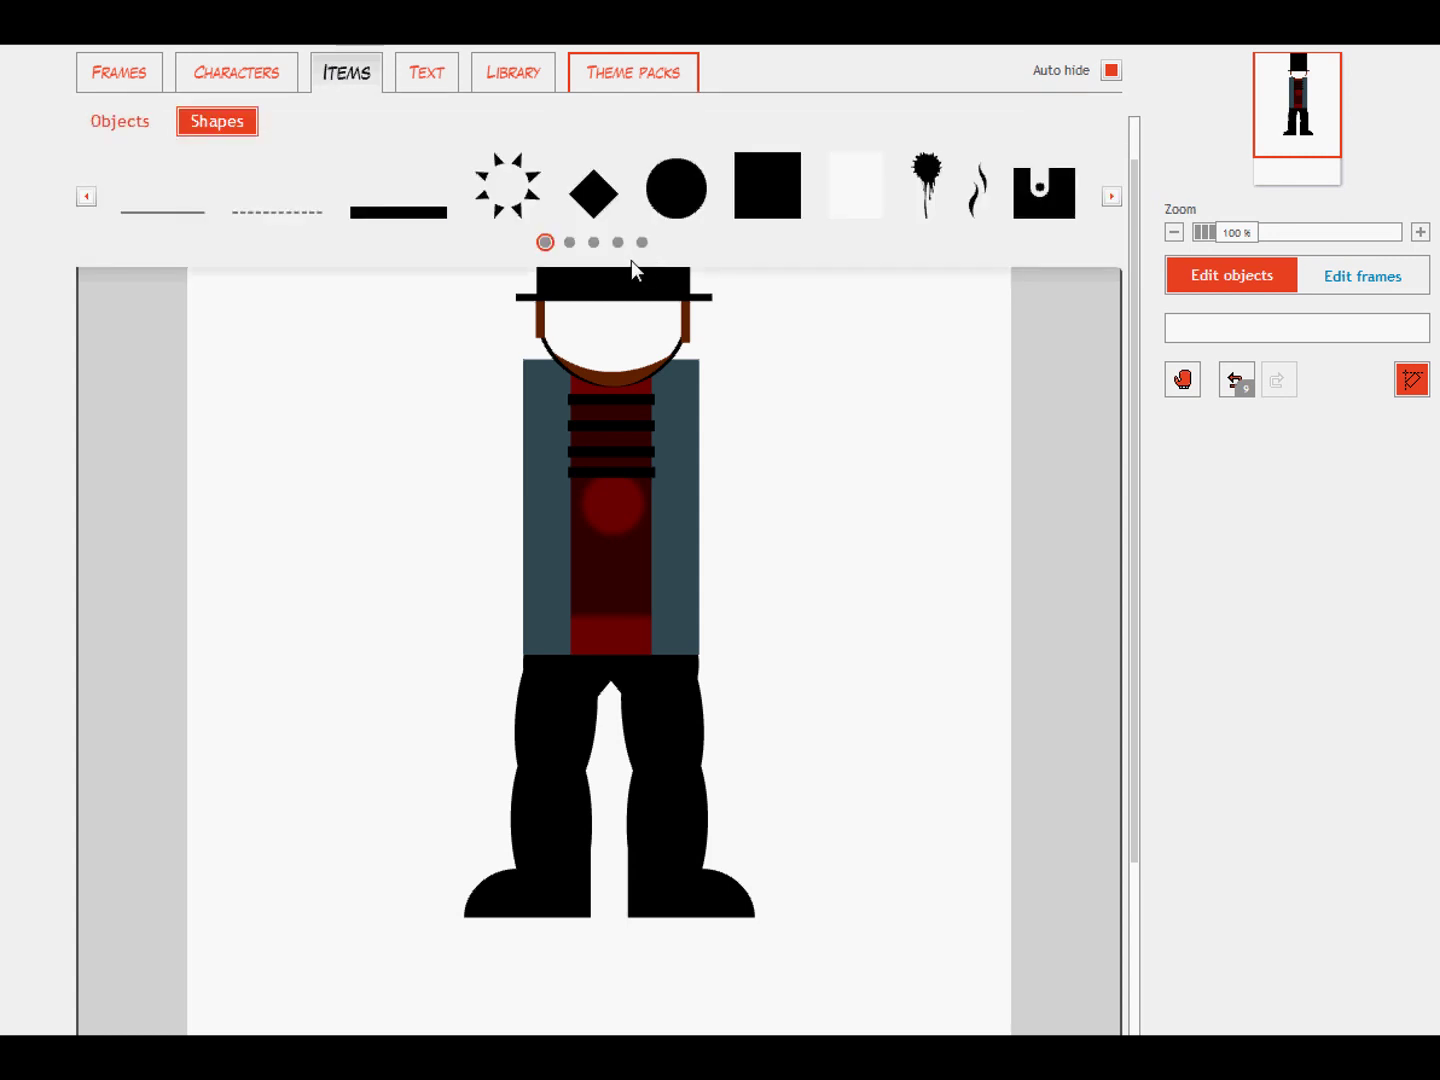
- Add an outlined circle and reshape it into a narrow, tilted ellipse beside the torso
click(617, 242)
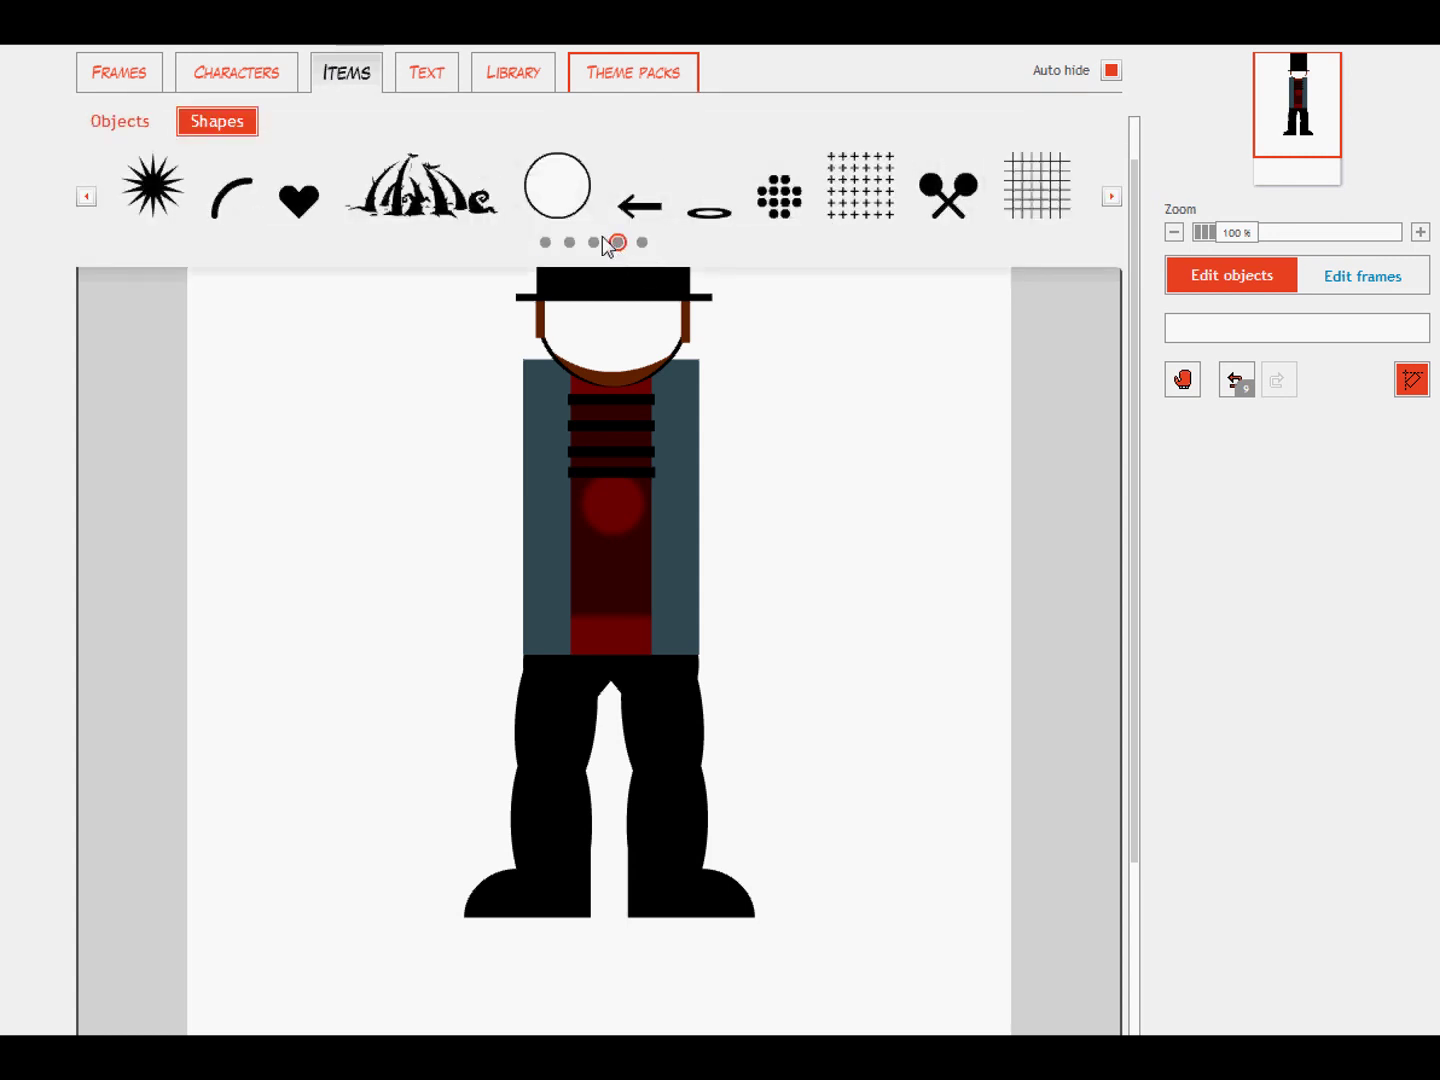
drag(569, 202, 884, 579)
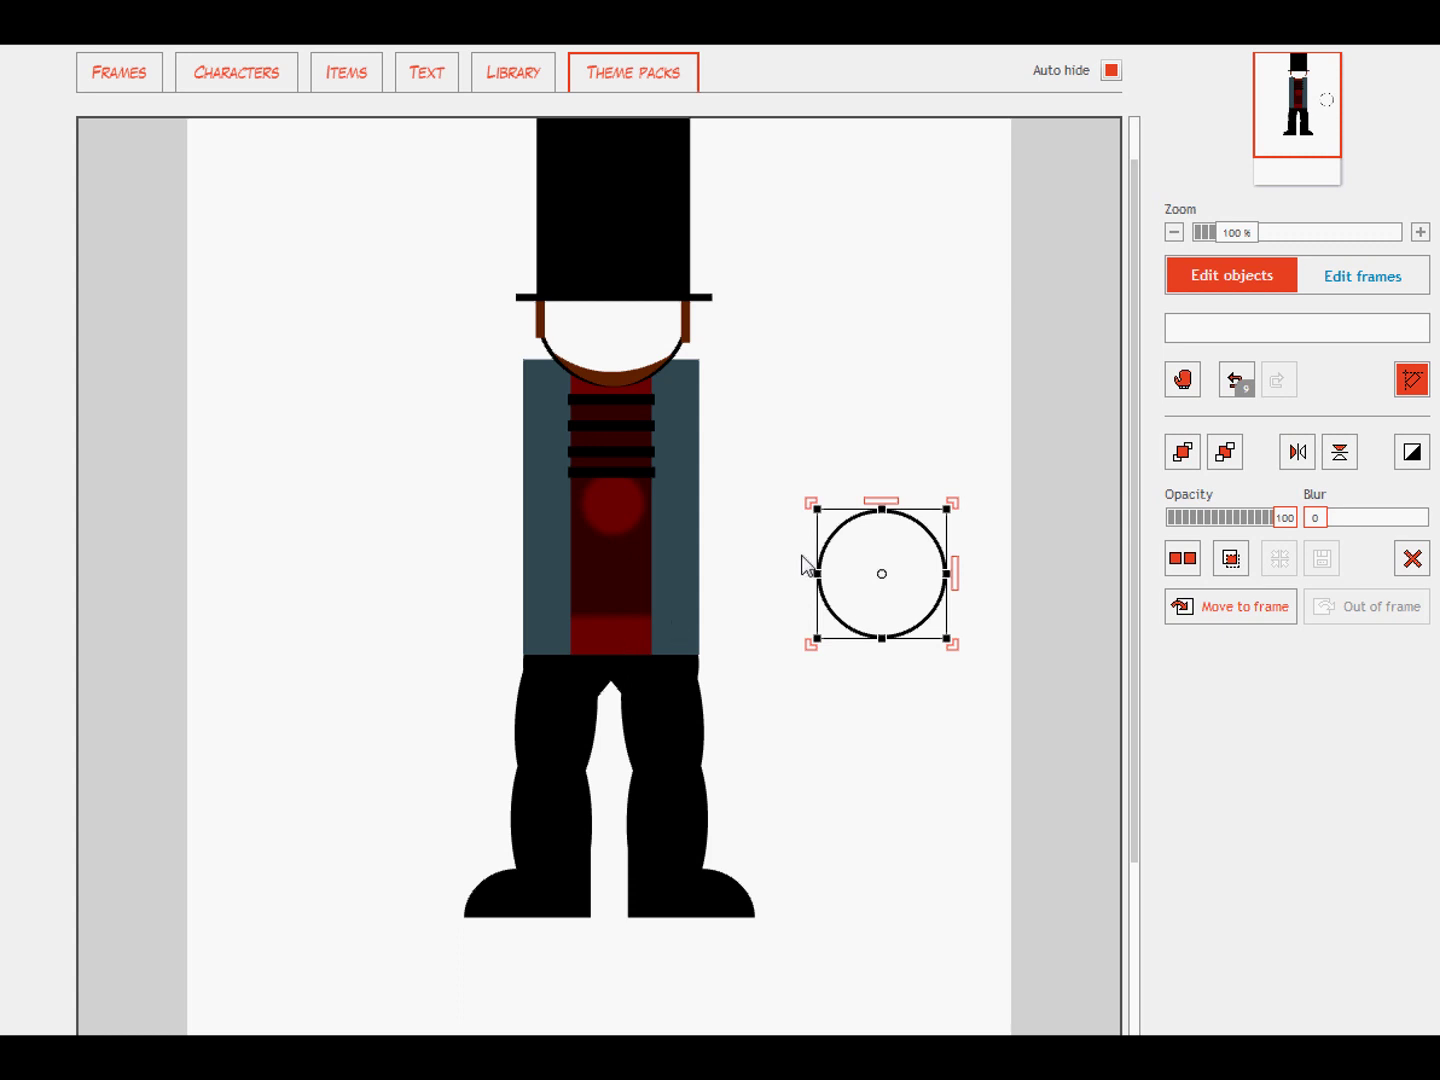
drag(919, 601, 695, 428)
click(822, 436)
drag(728, 492, 750, 547)
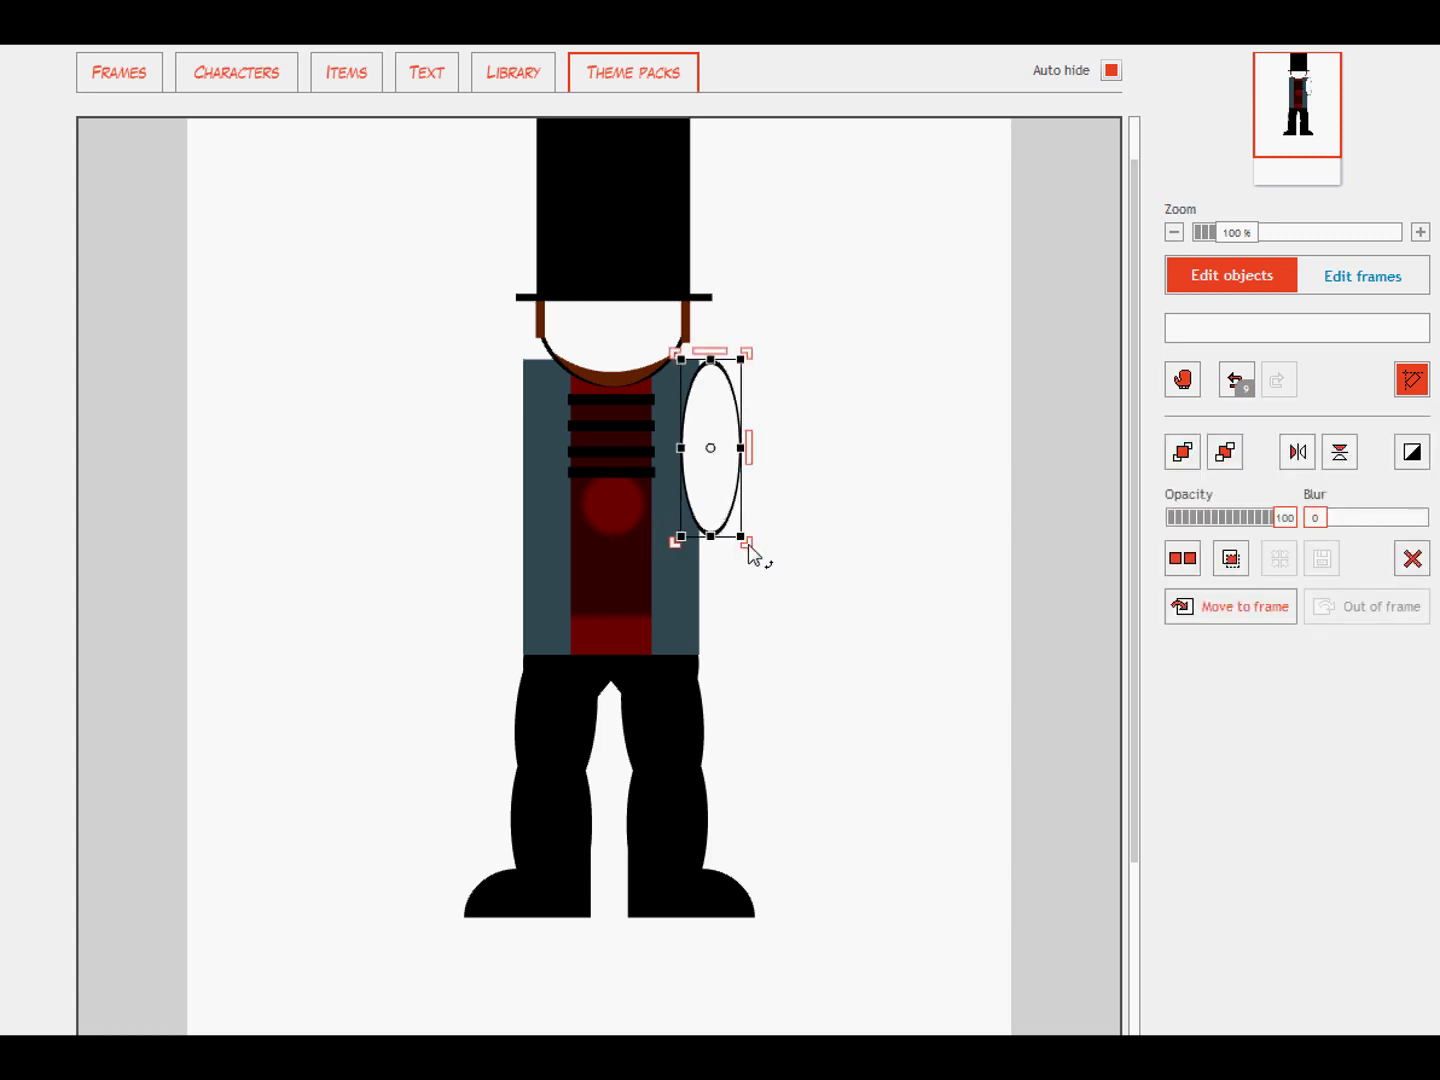
drag(750, 553, 785, 519)
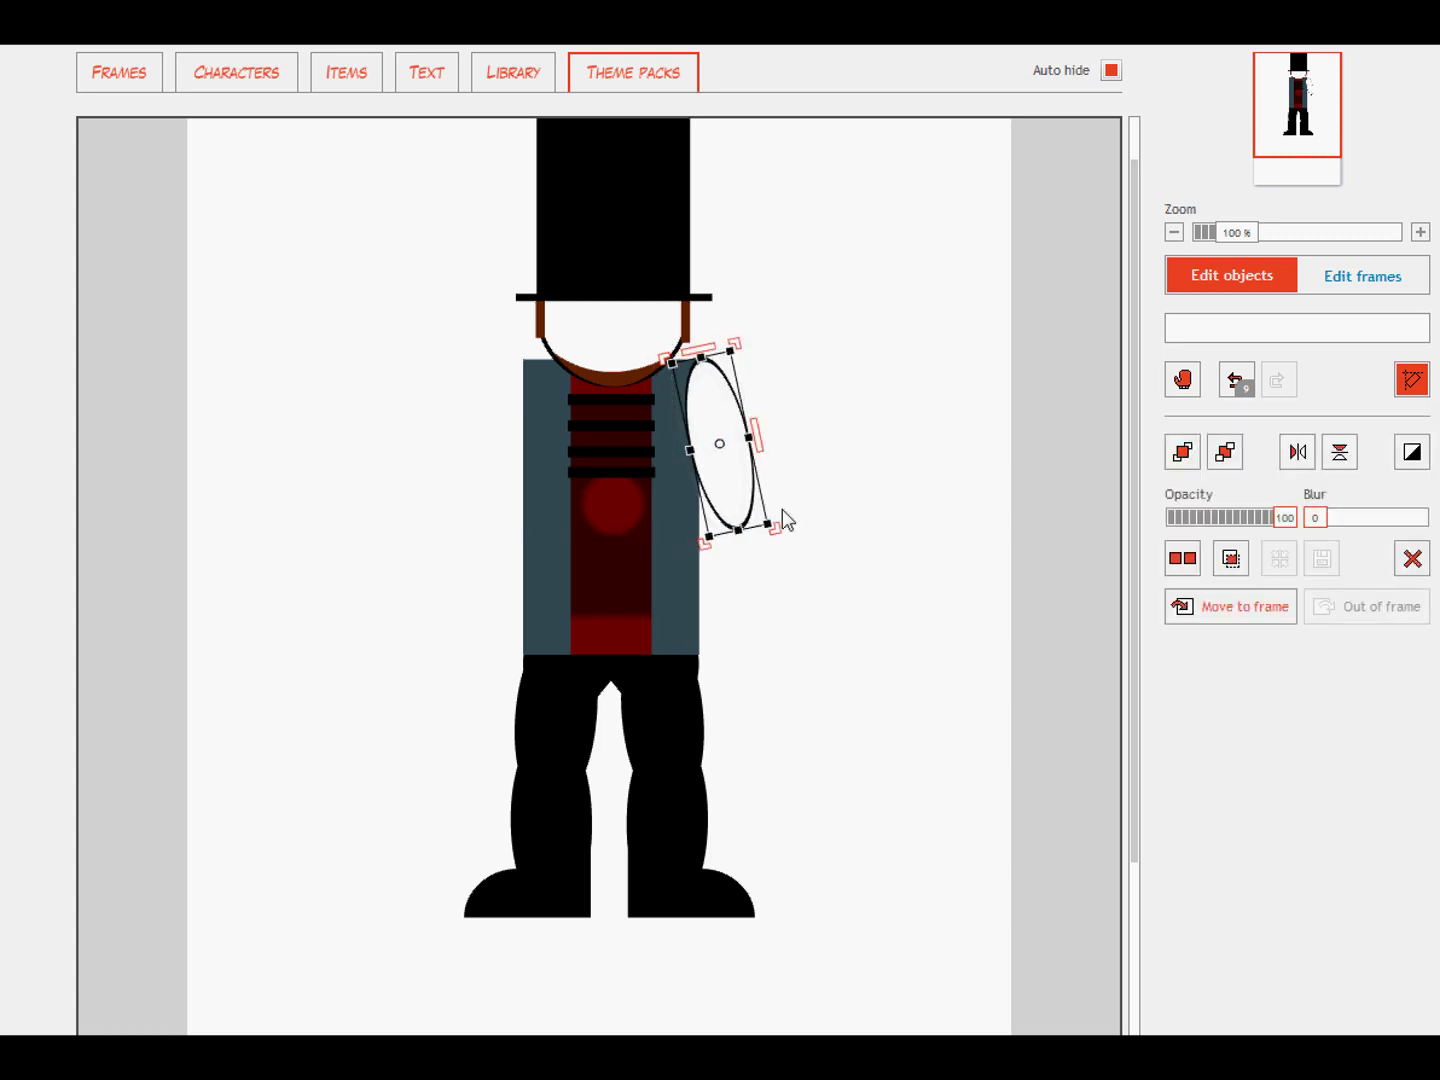
click(735, 497)
- Send the ellipse behind the body, move it out to the right, and straighten it upright
click(735, 497)
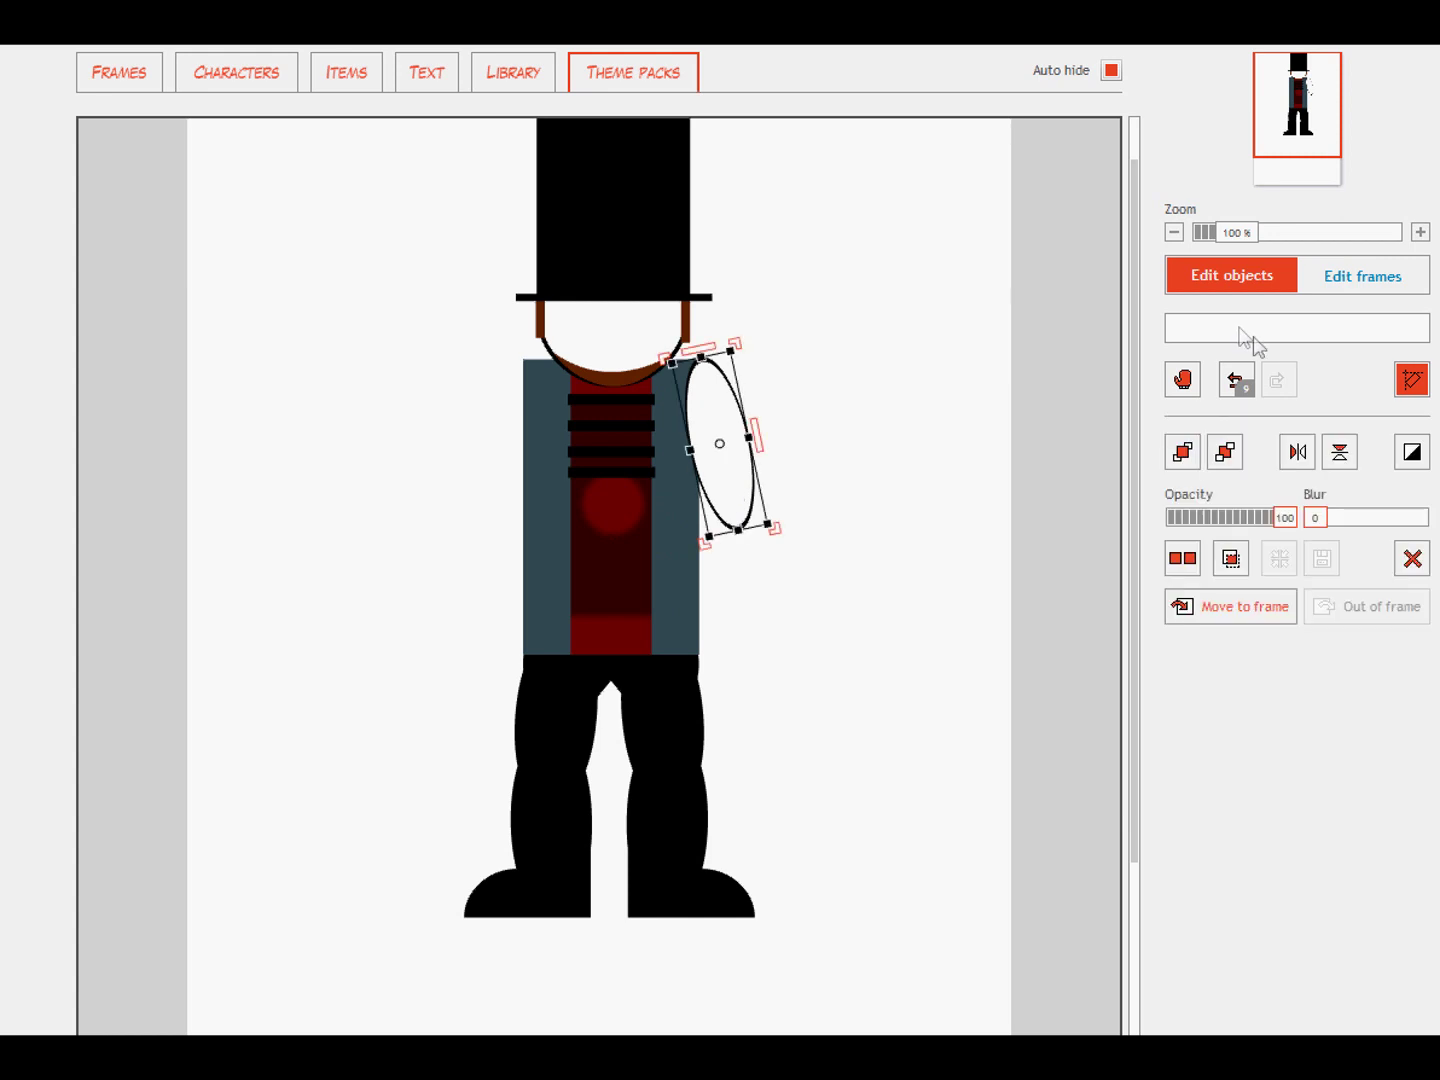
click(1226, 455)
click(987, 485)
drag(747, 439, 825, 440)
click(887, 431)
click(838, 482)
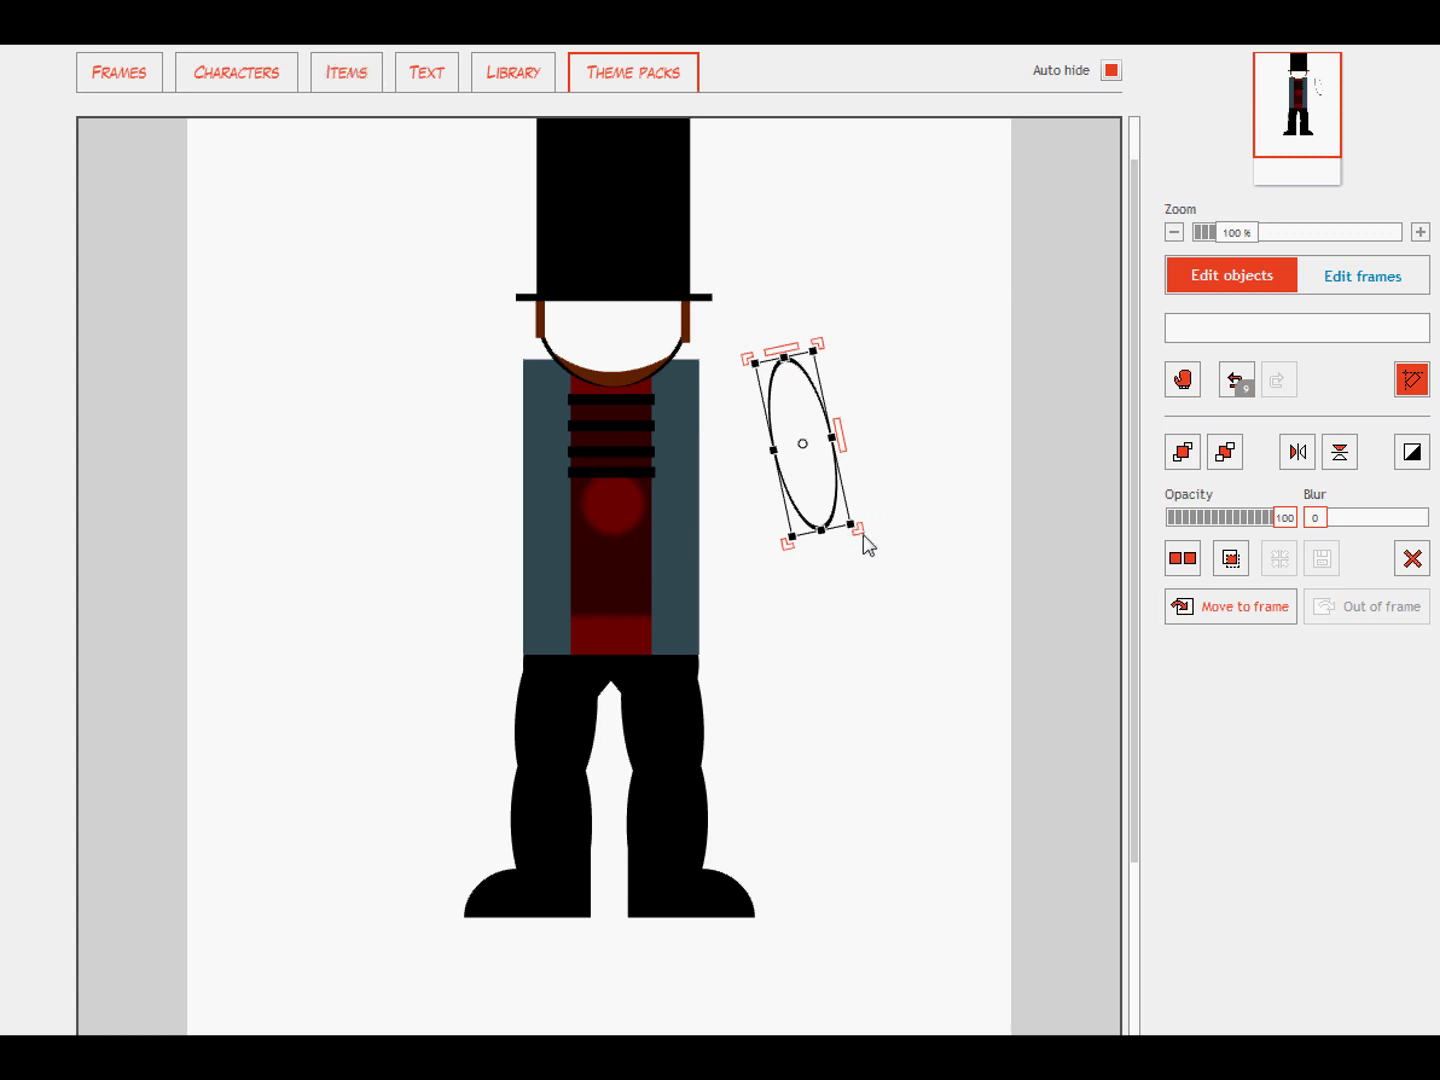
drag(866, 545, 842, 550)
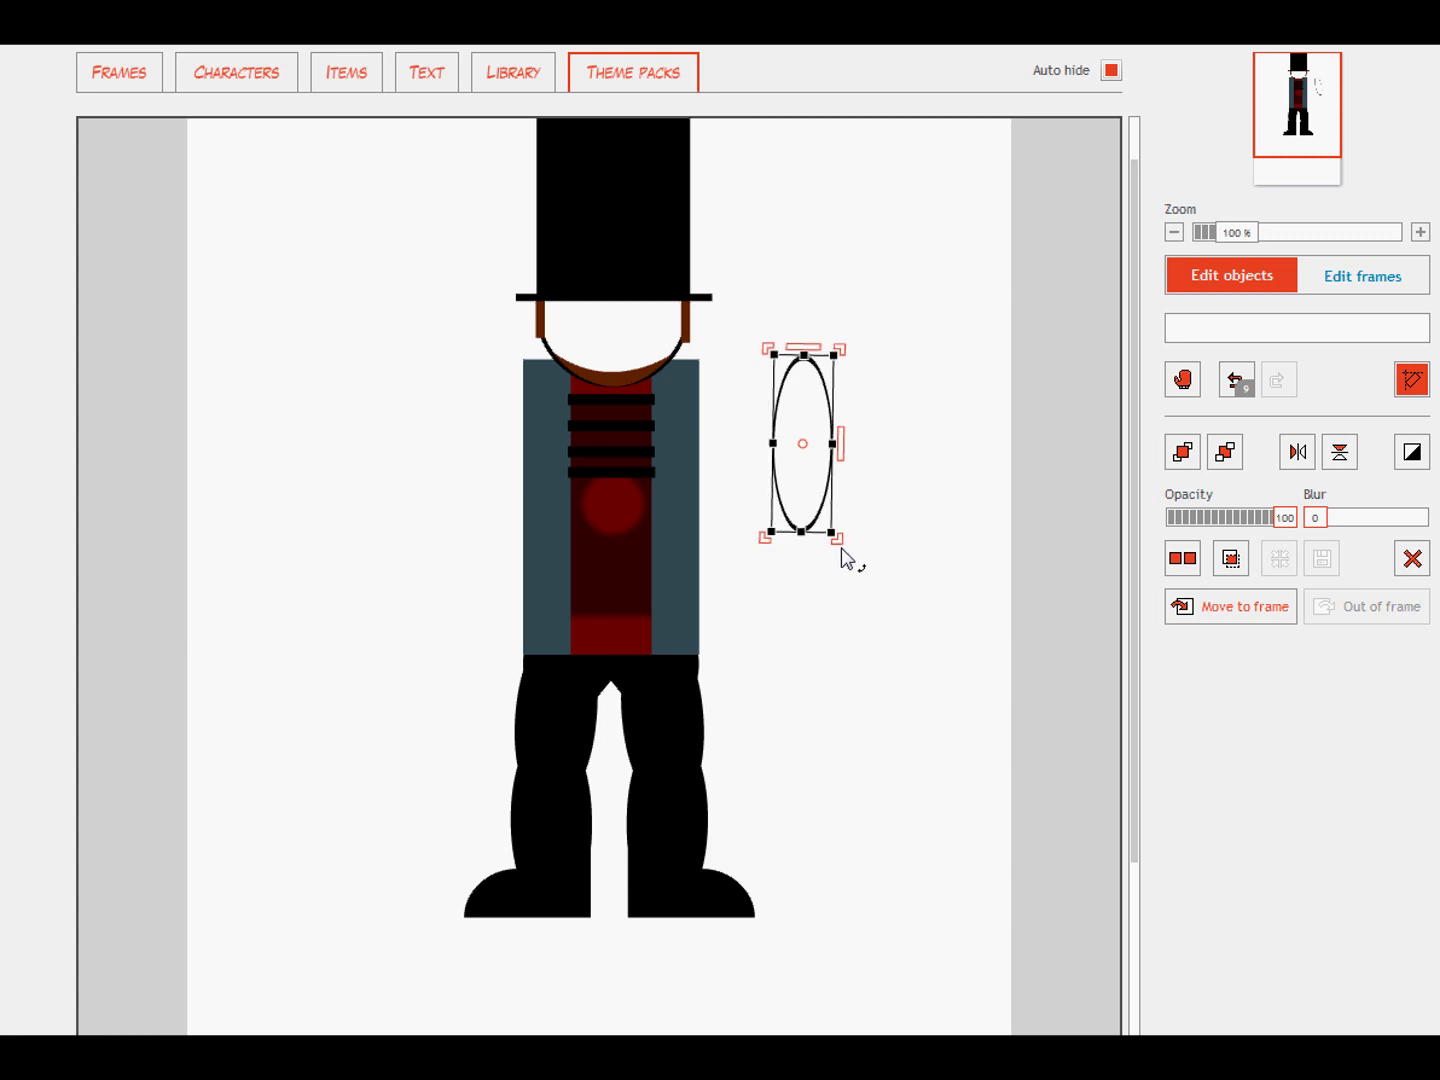
click(887, 527)
click(810, 489)
drag(840, 544, 841, 545)
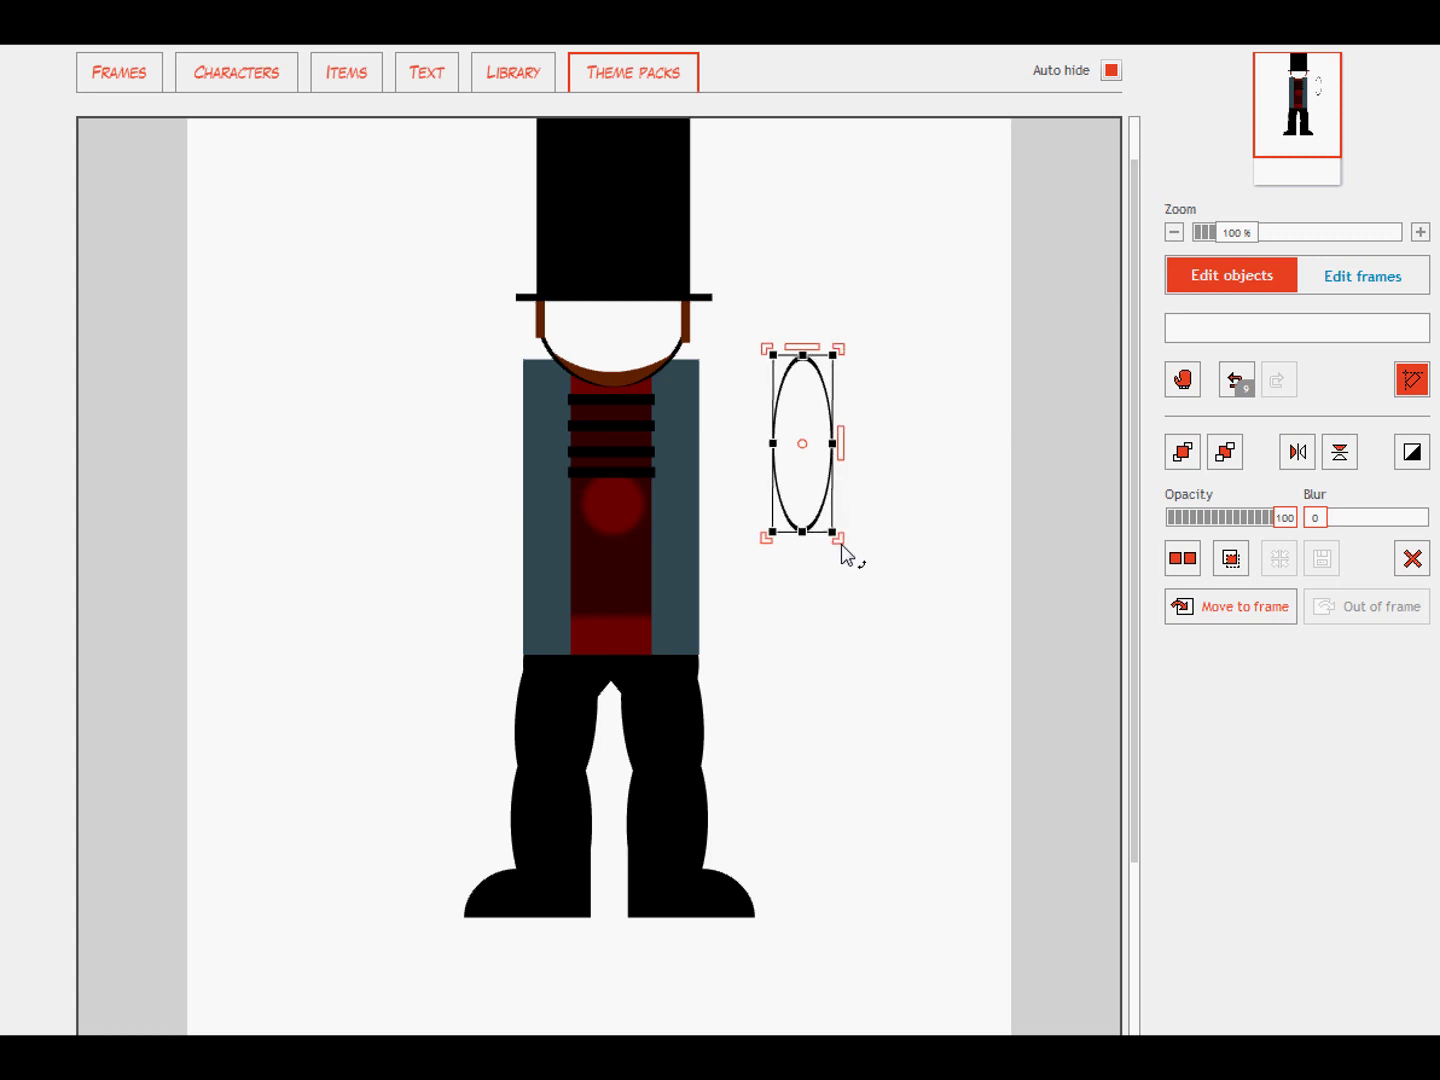
click(905, 530)
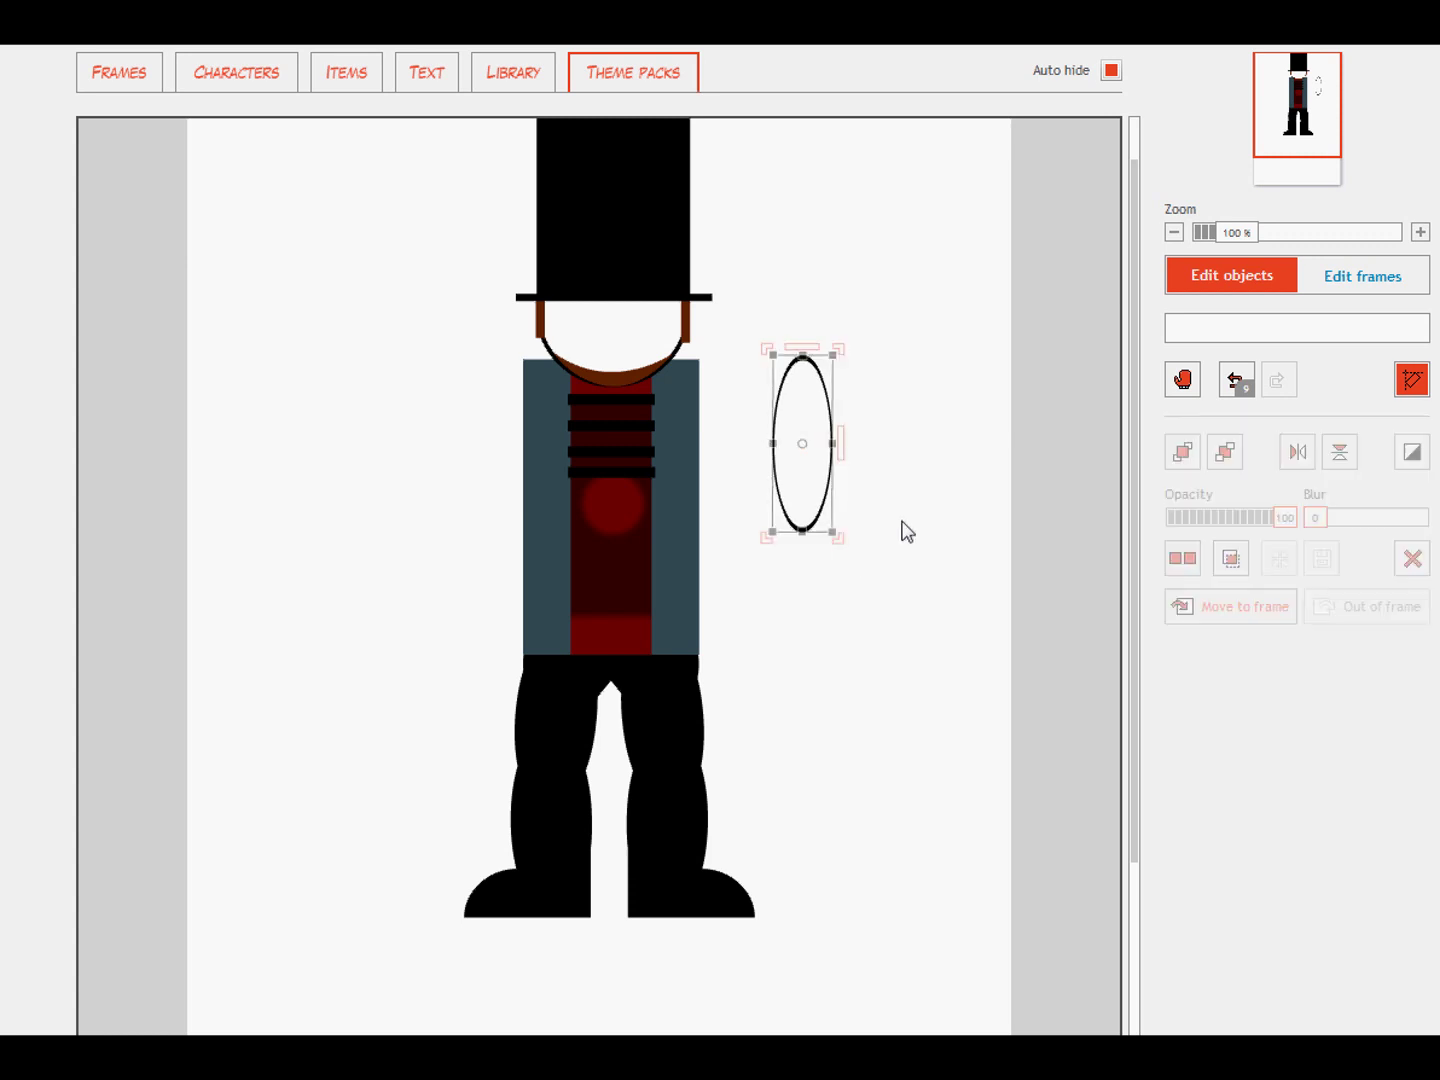
- Add a black arch shape, widen it, and move it right of the ellipse
click(374, 87)
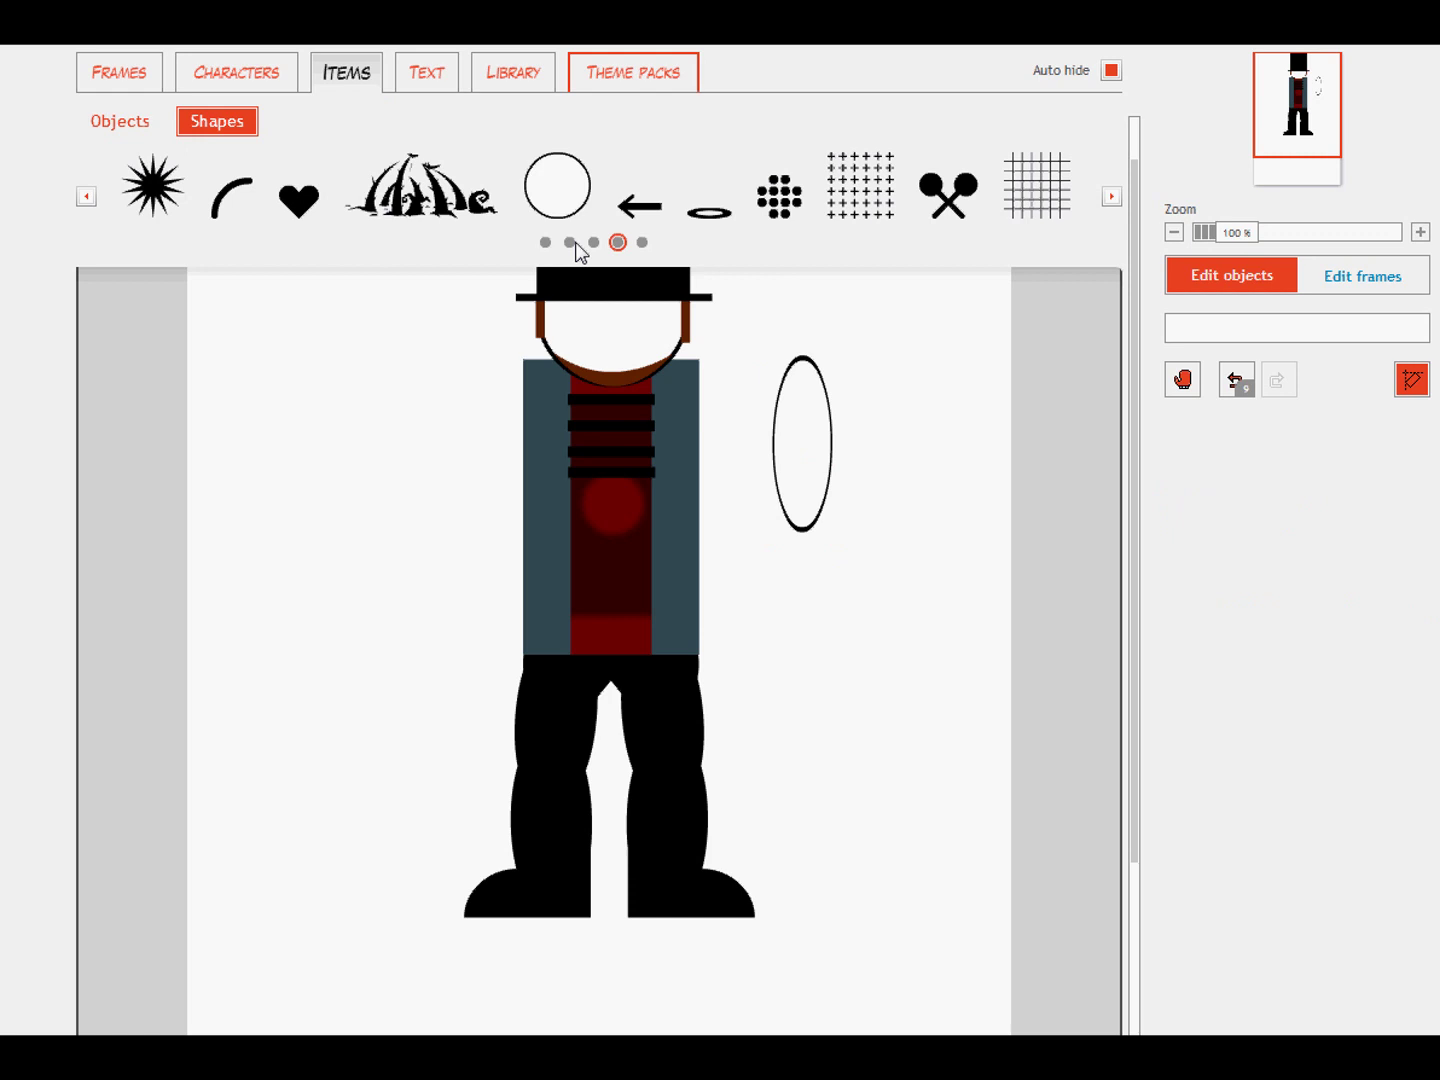
click(569, 243)
click(593, 243)
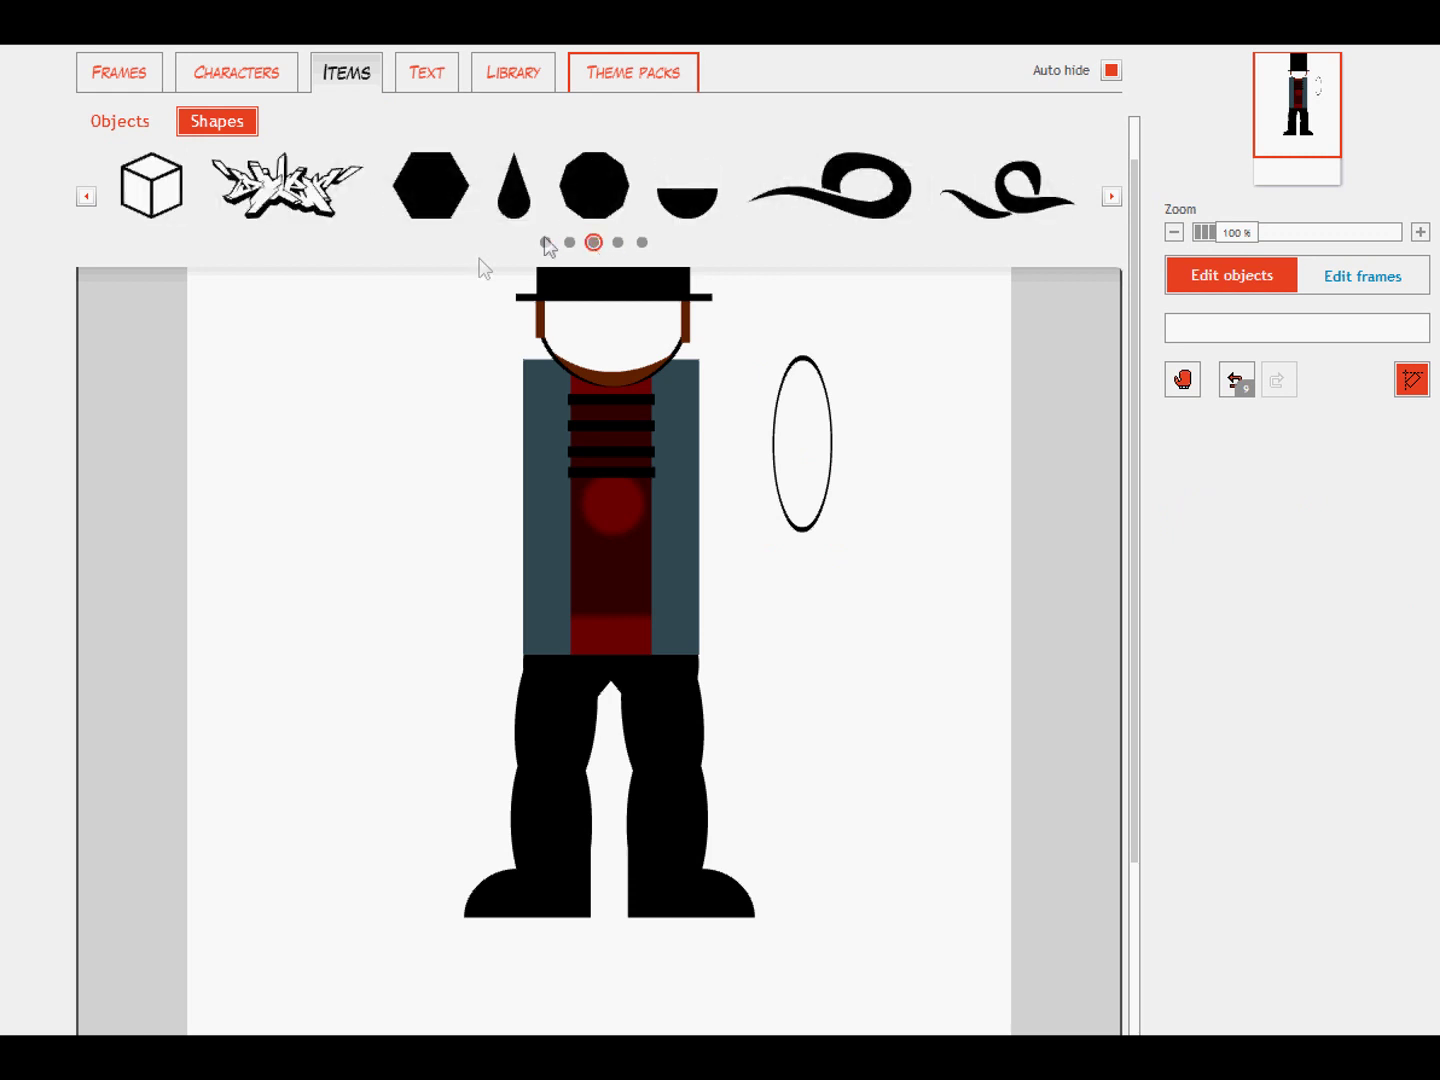
drag(697, 220, 769, 401)
click(808, 423)
click(786, 426)
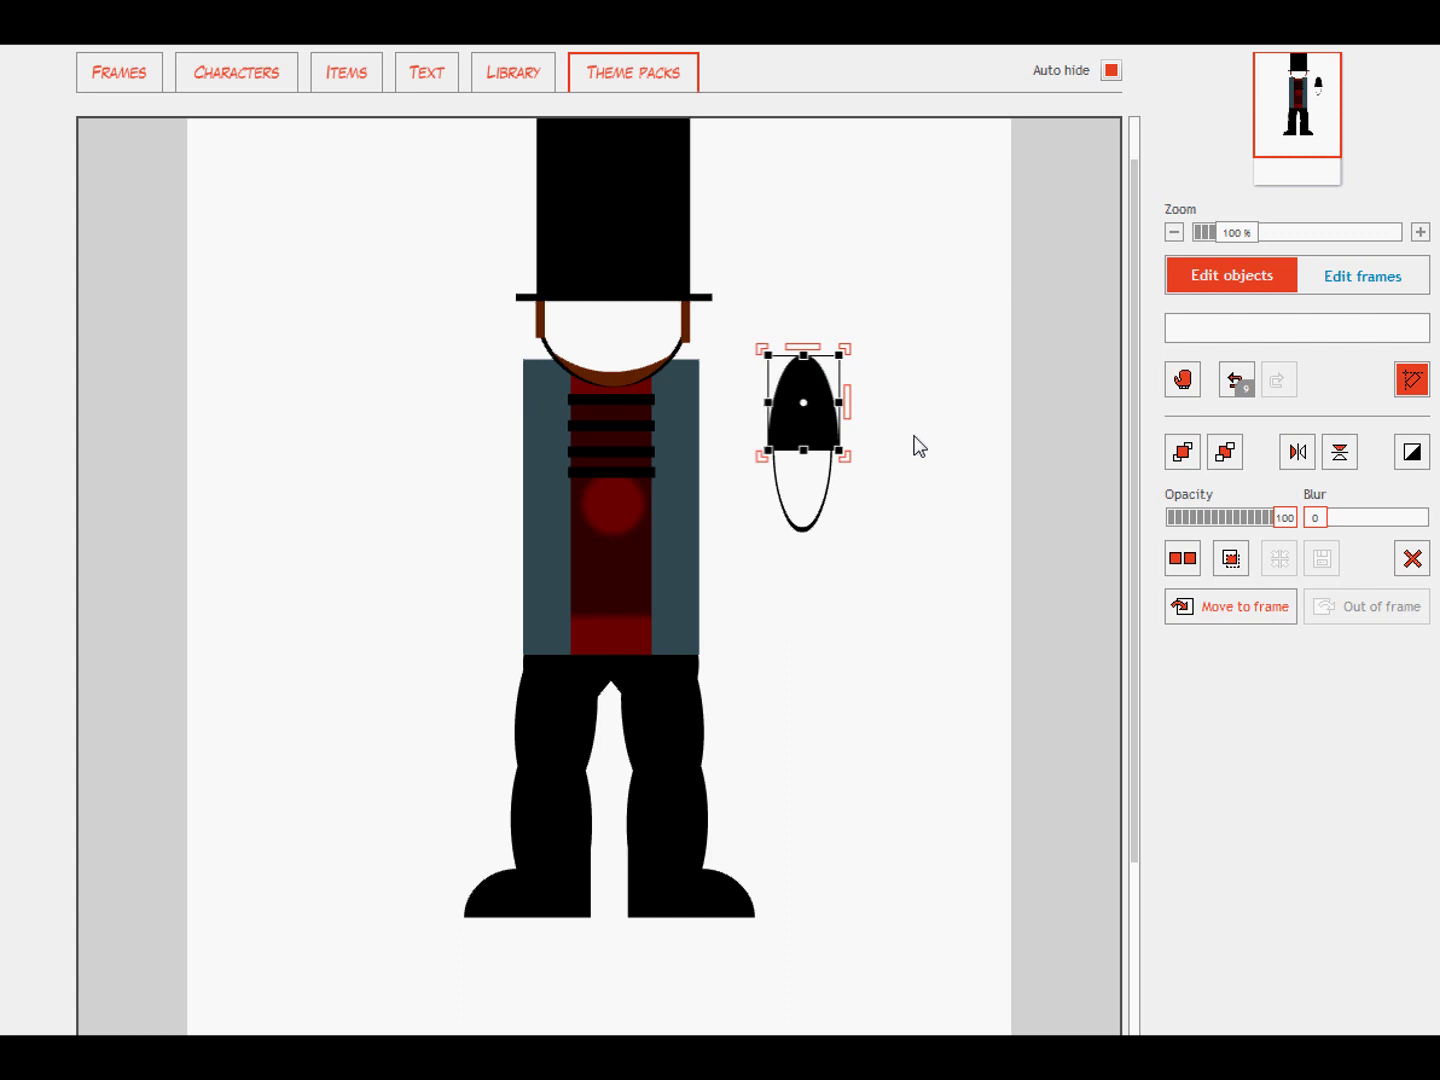
click(919, 446)
click(823, 427)
click(918, 440)
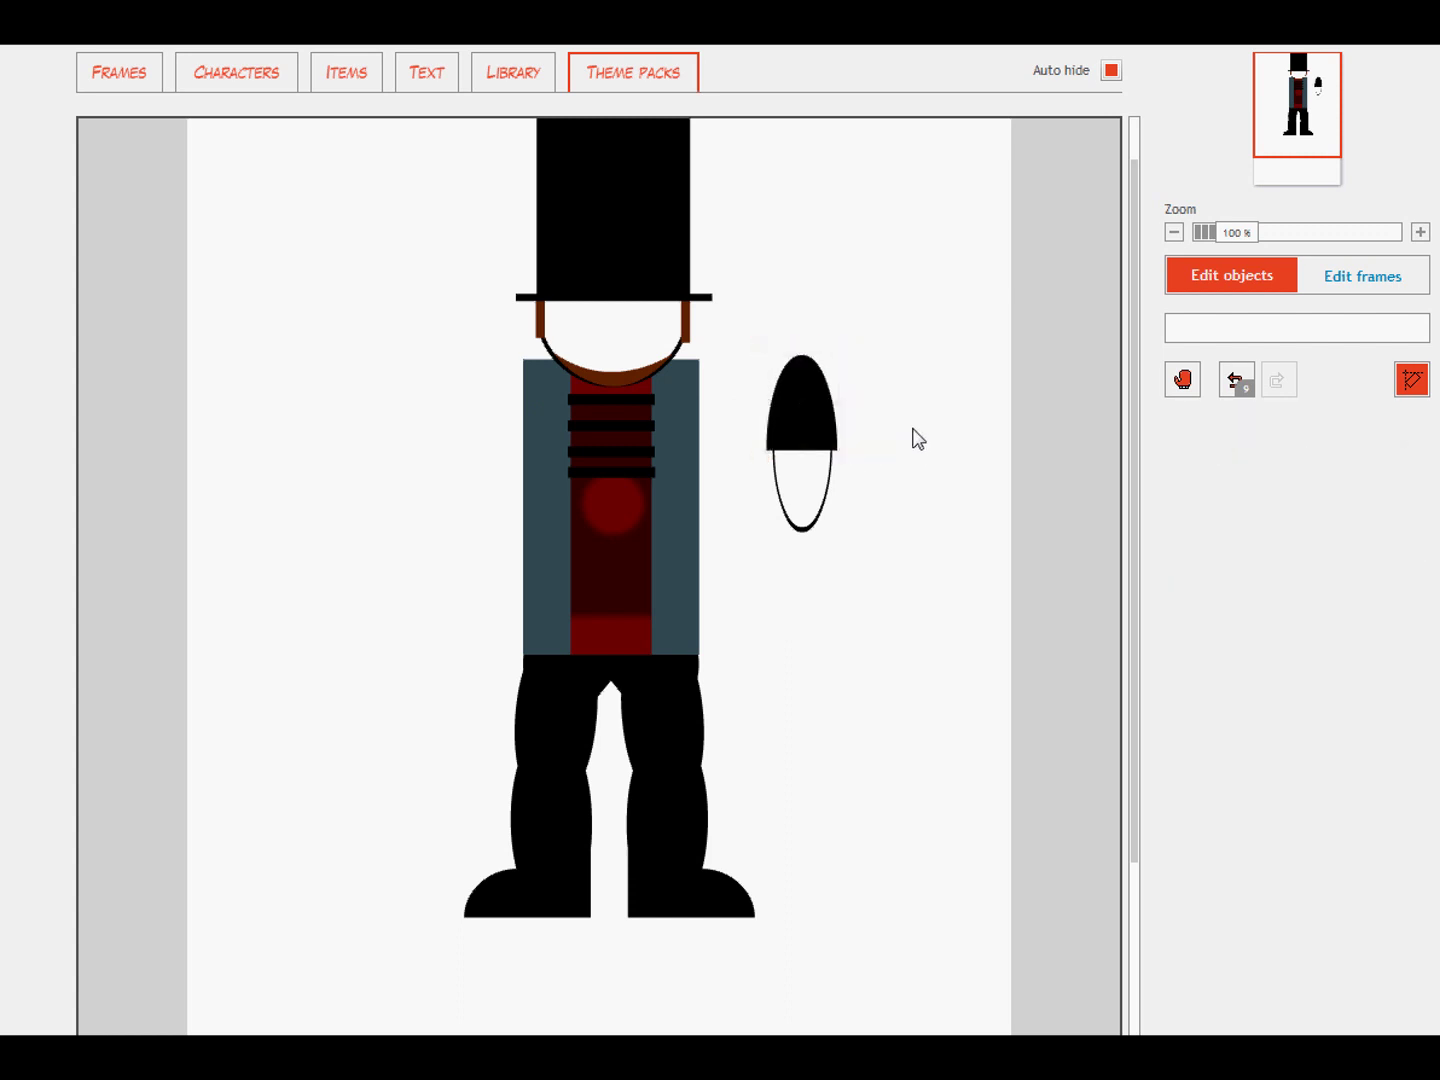
drag(818, 441, 921, 424)
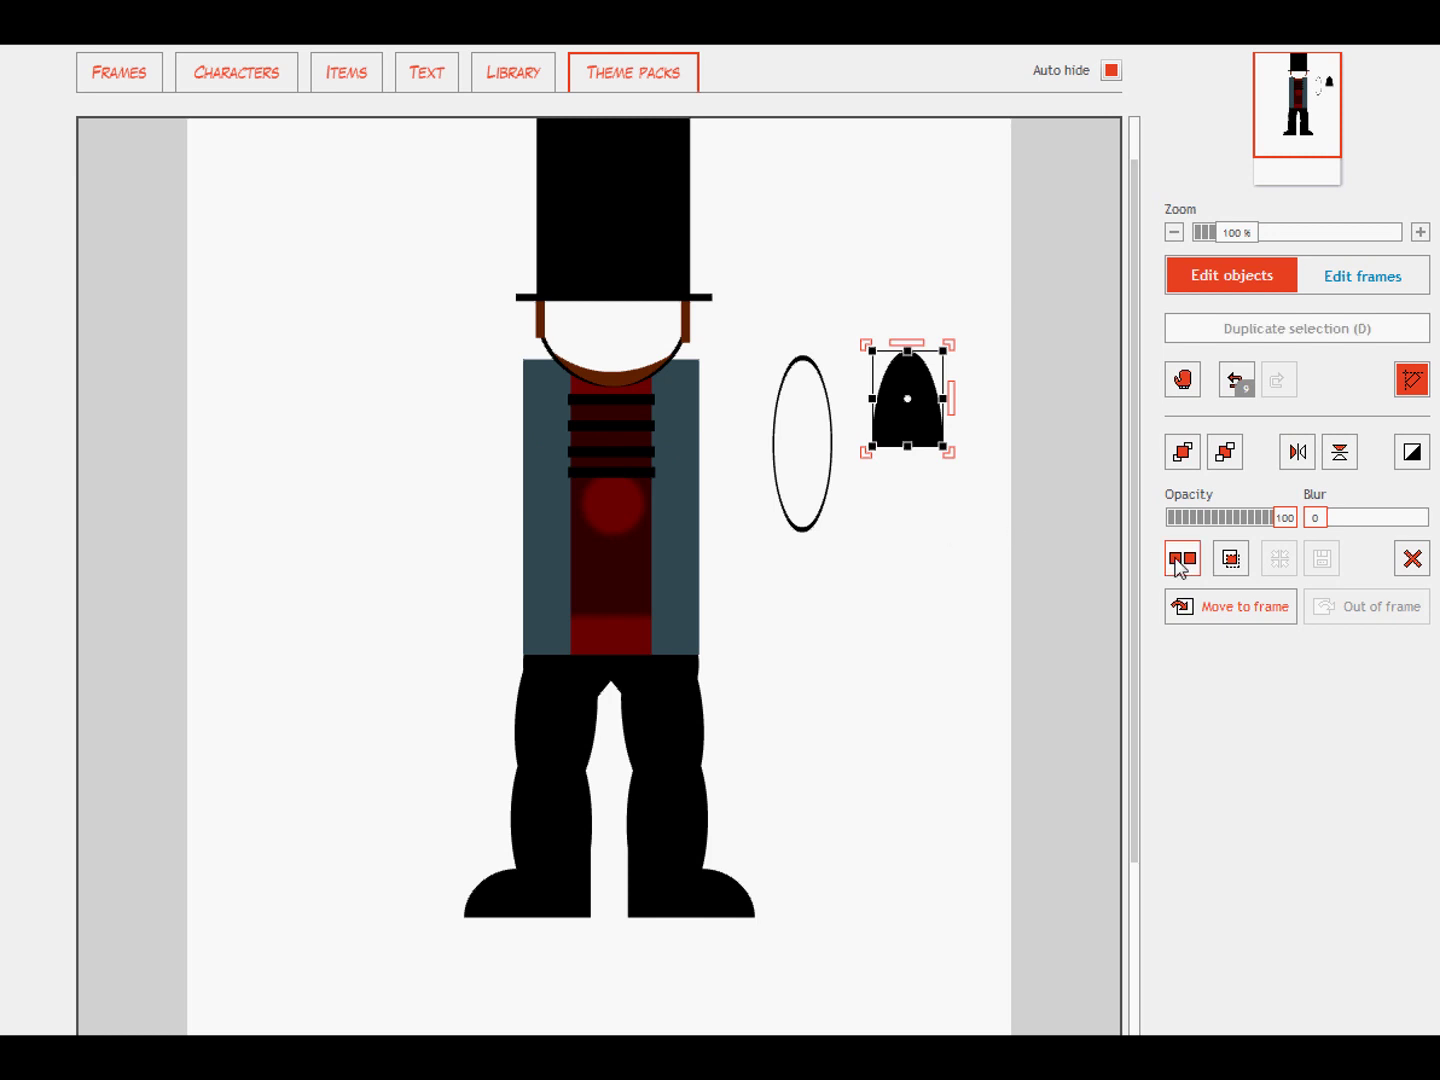
click(1182, 558)
click(880, 612)
click(906, 404)
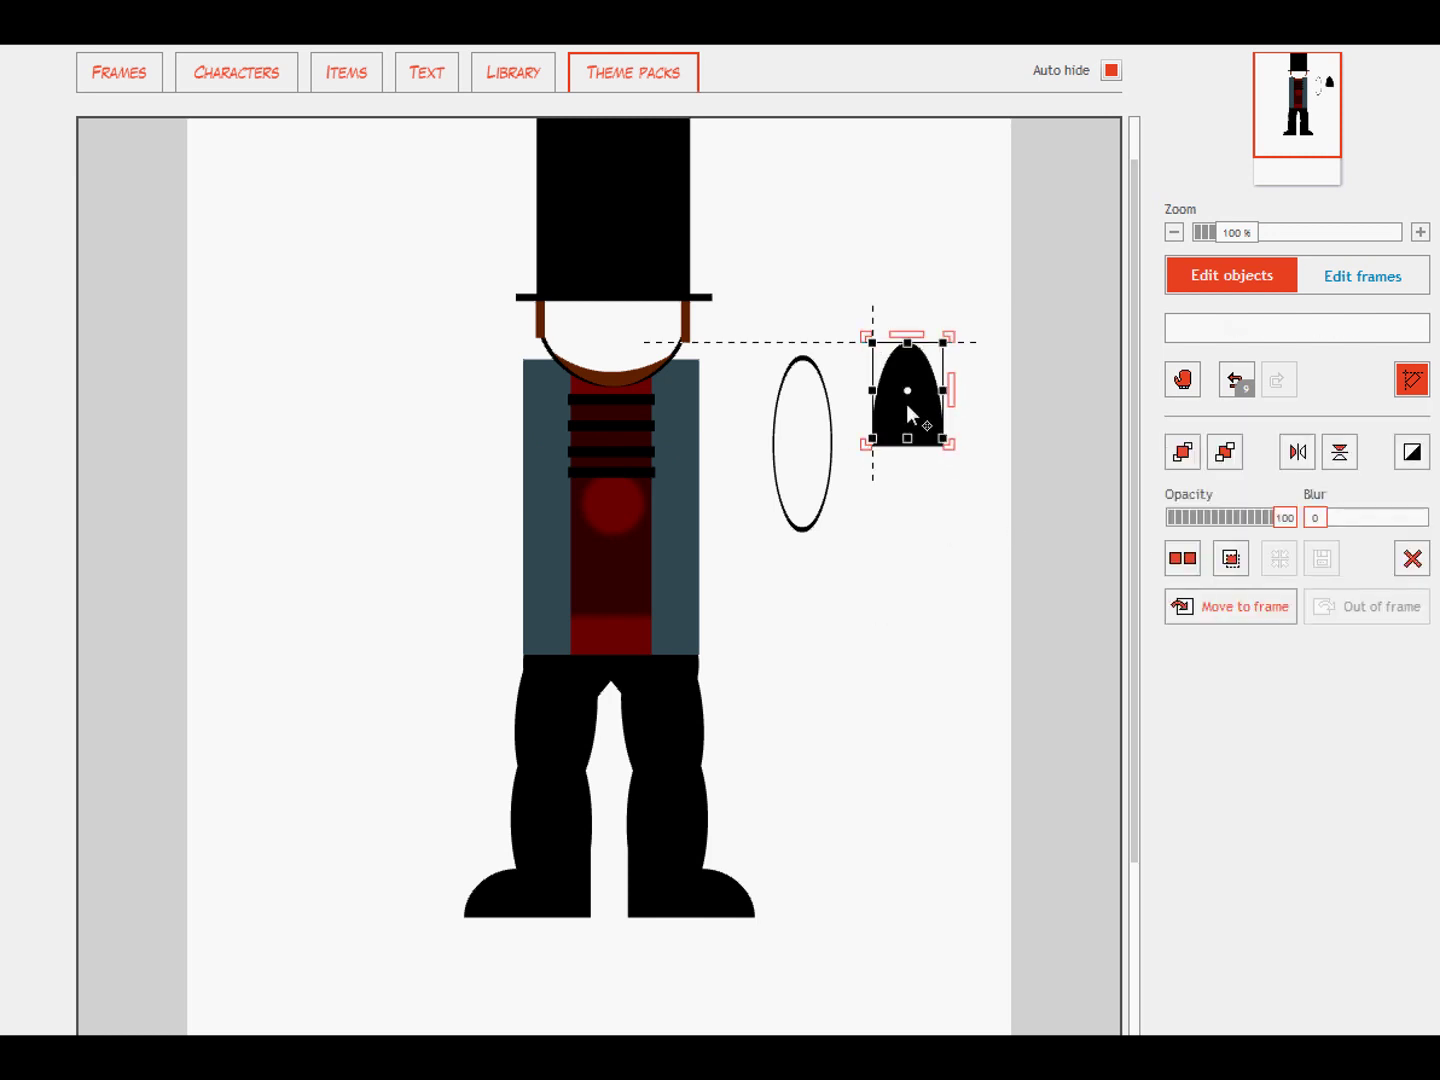
key(Delete)
- Place a red square behind the black arch and enlarge it to cover the arch
click(376, 94)
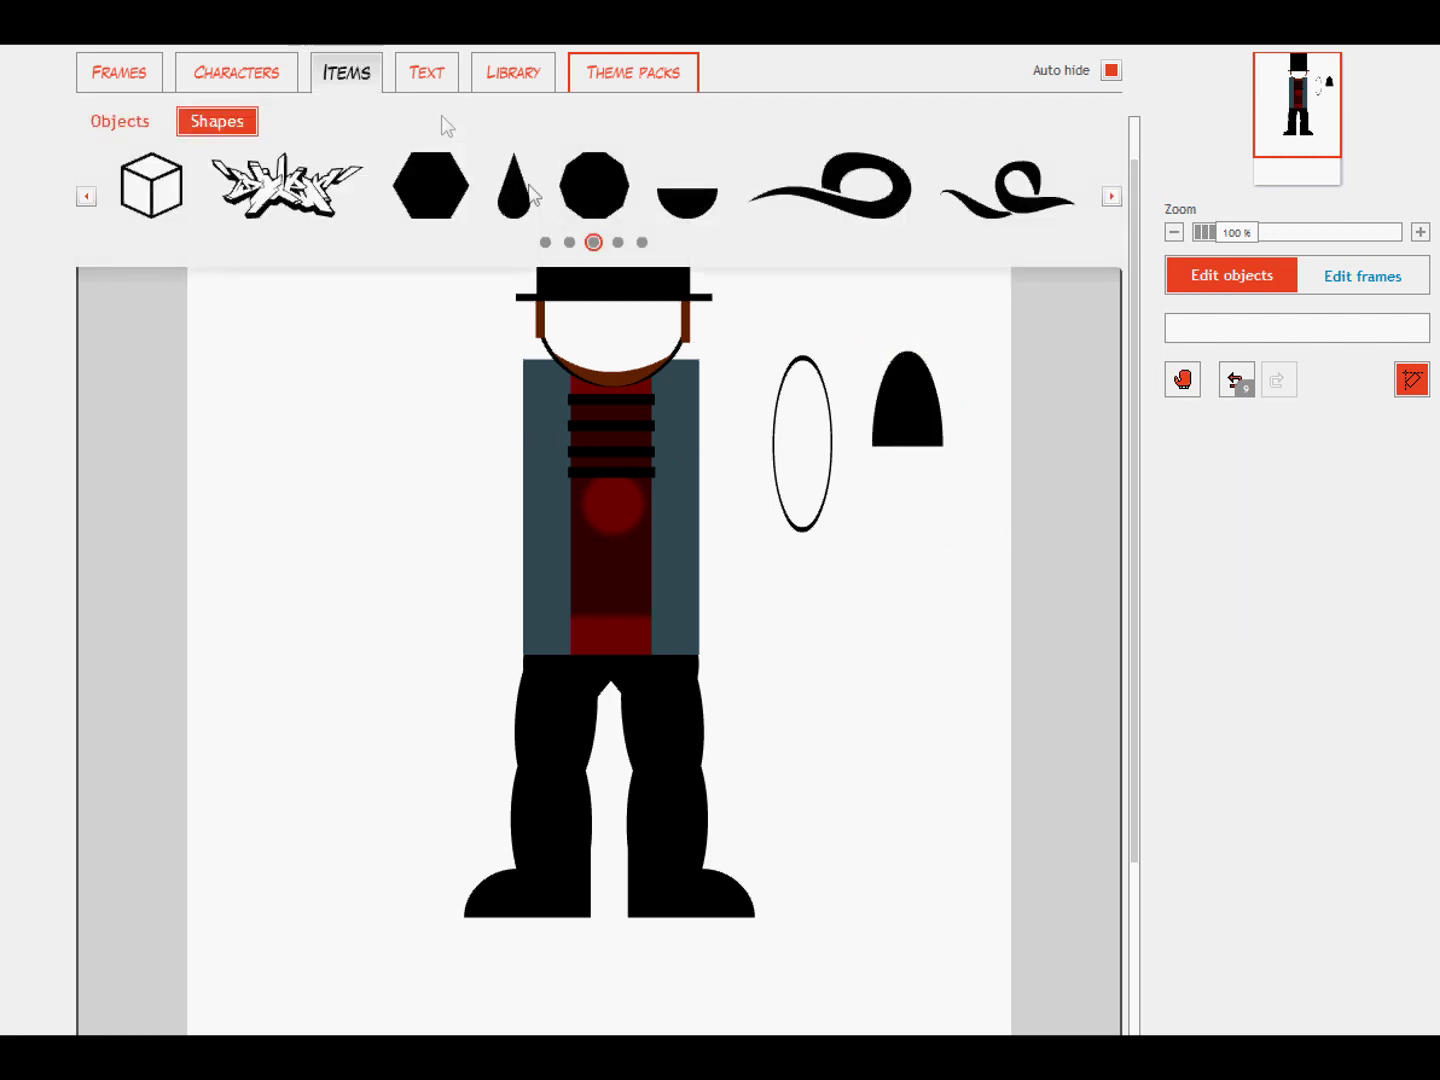
click(641, 242)
drag(160, 212, 930, 385)
click(885, 376)
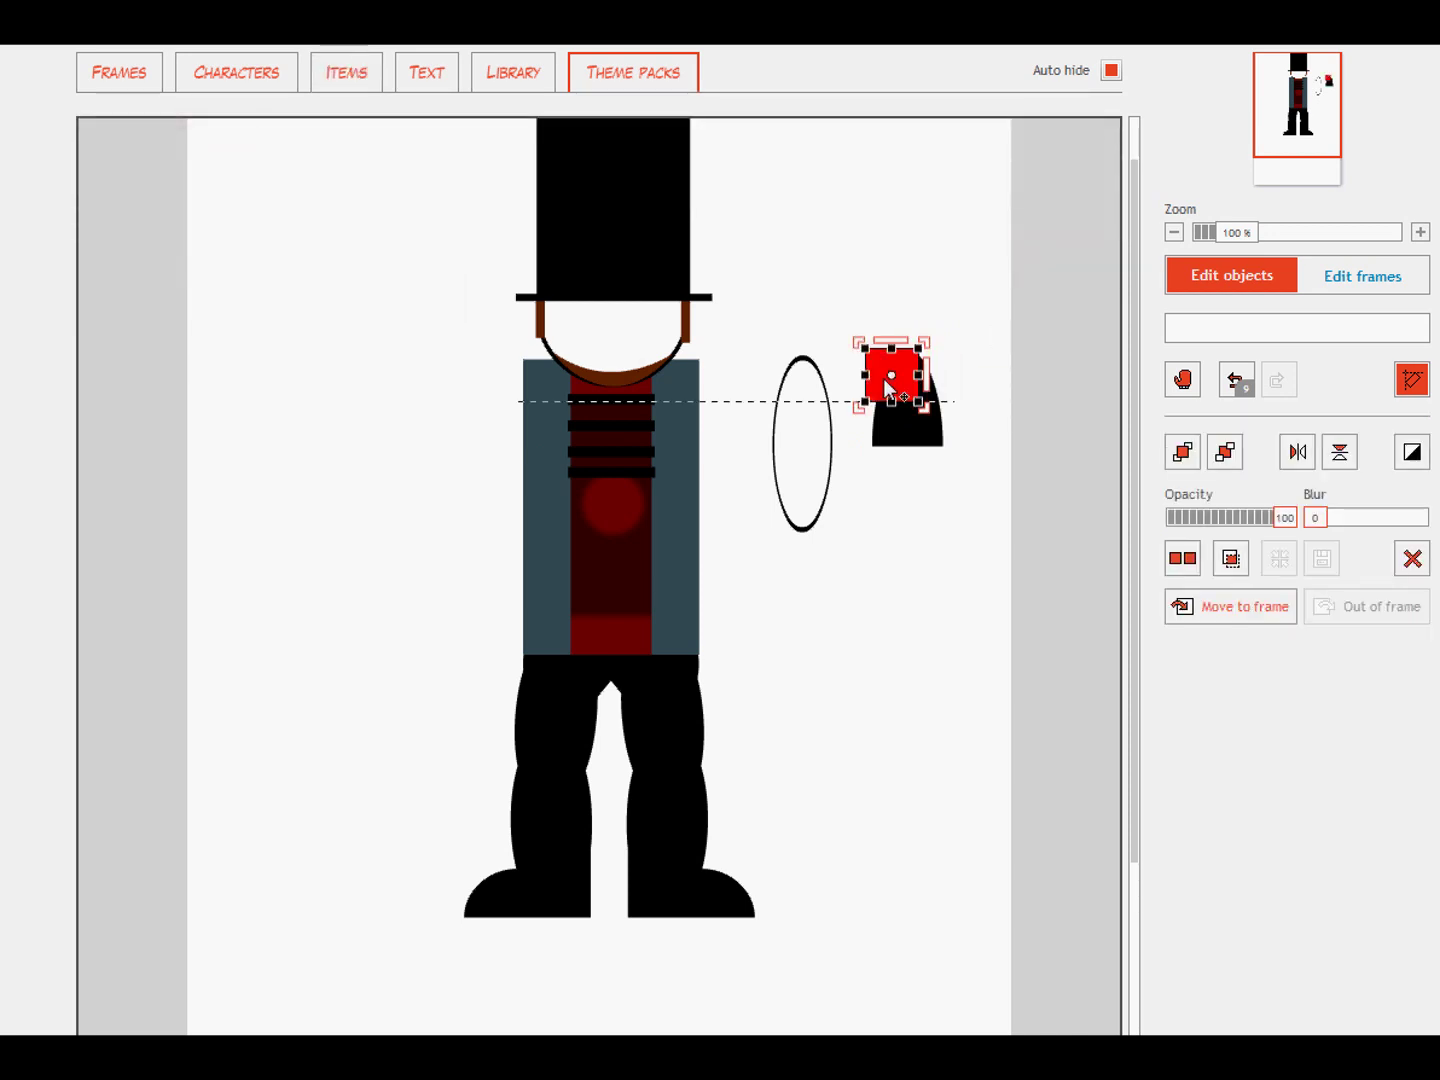
click(1235, 460)
click(1003, 482)
click(877, 368)
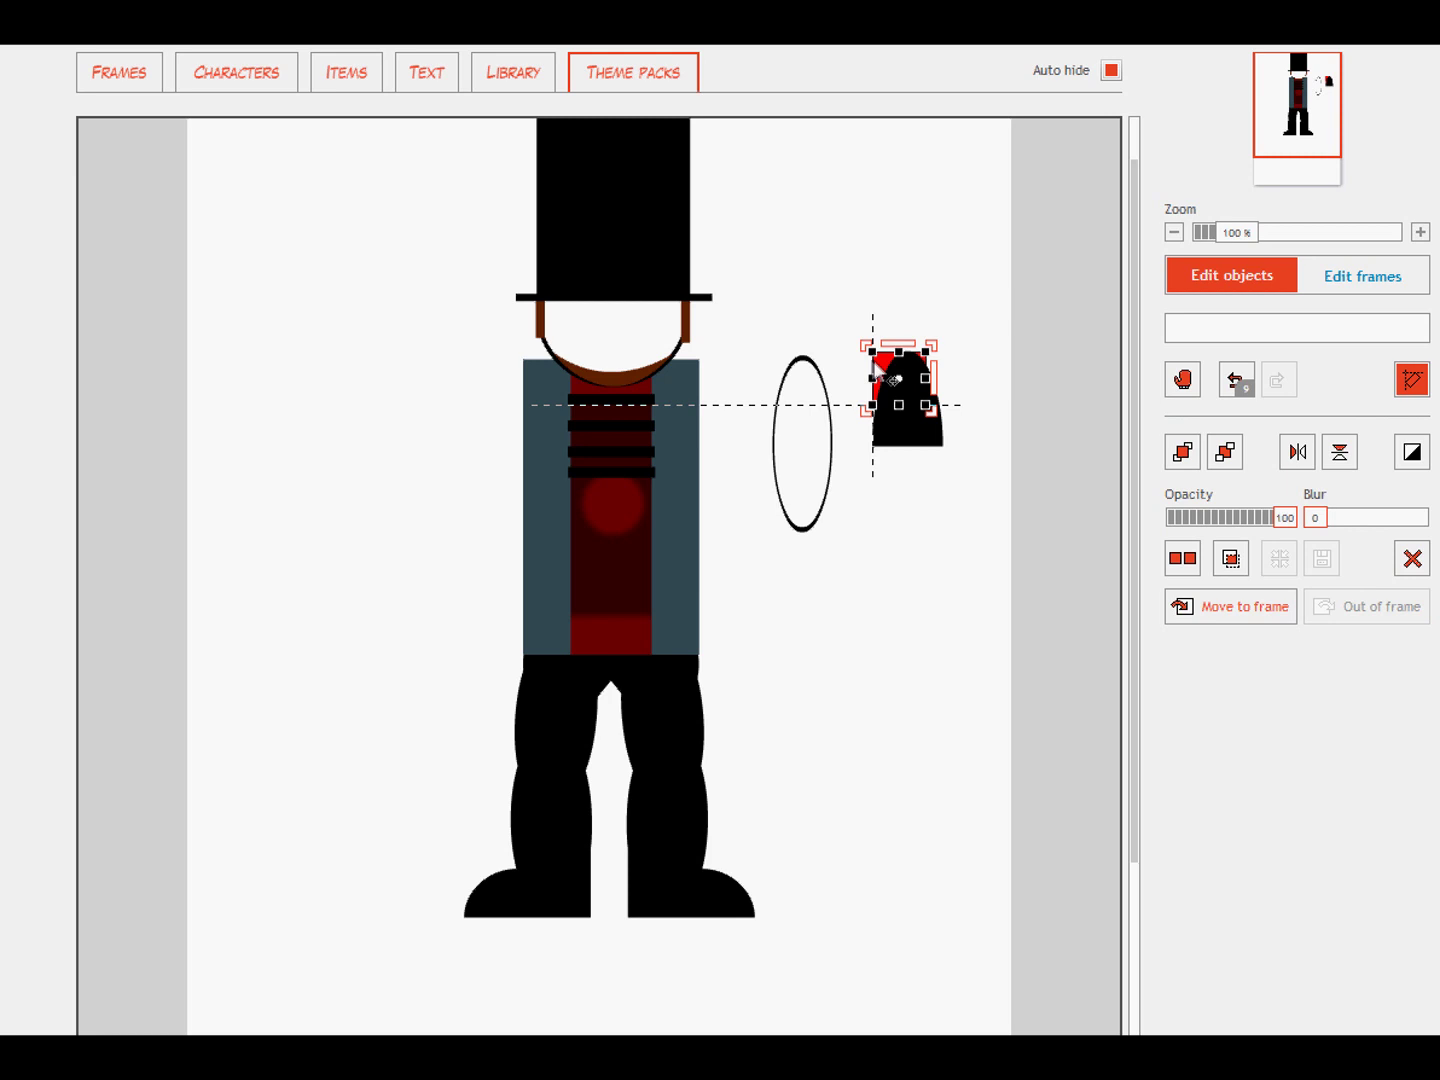
drag(930, 420, 958, 460)
- Mask the red square with the black arch to make a solid red dome
click(993, 436)
click(950, 368)
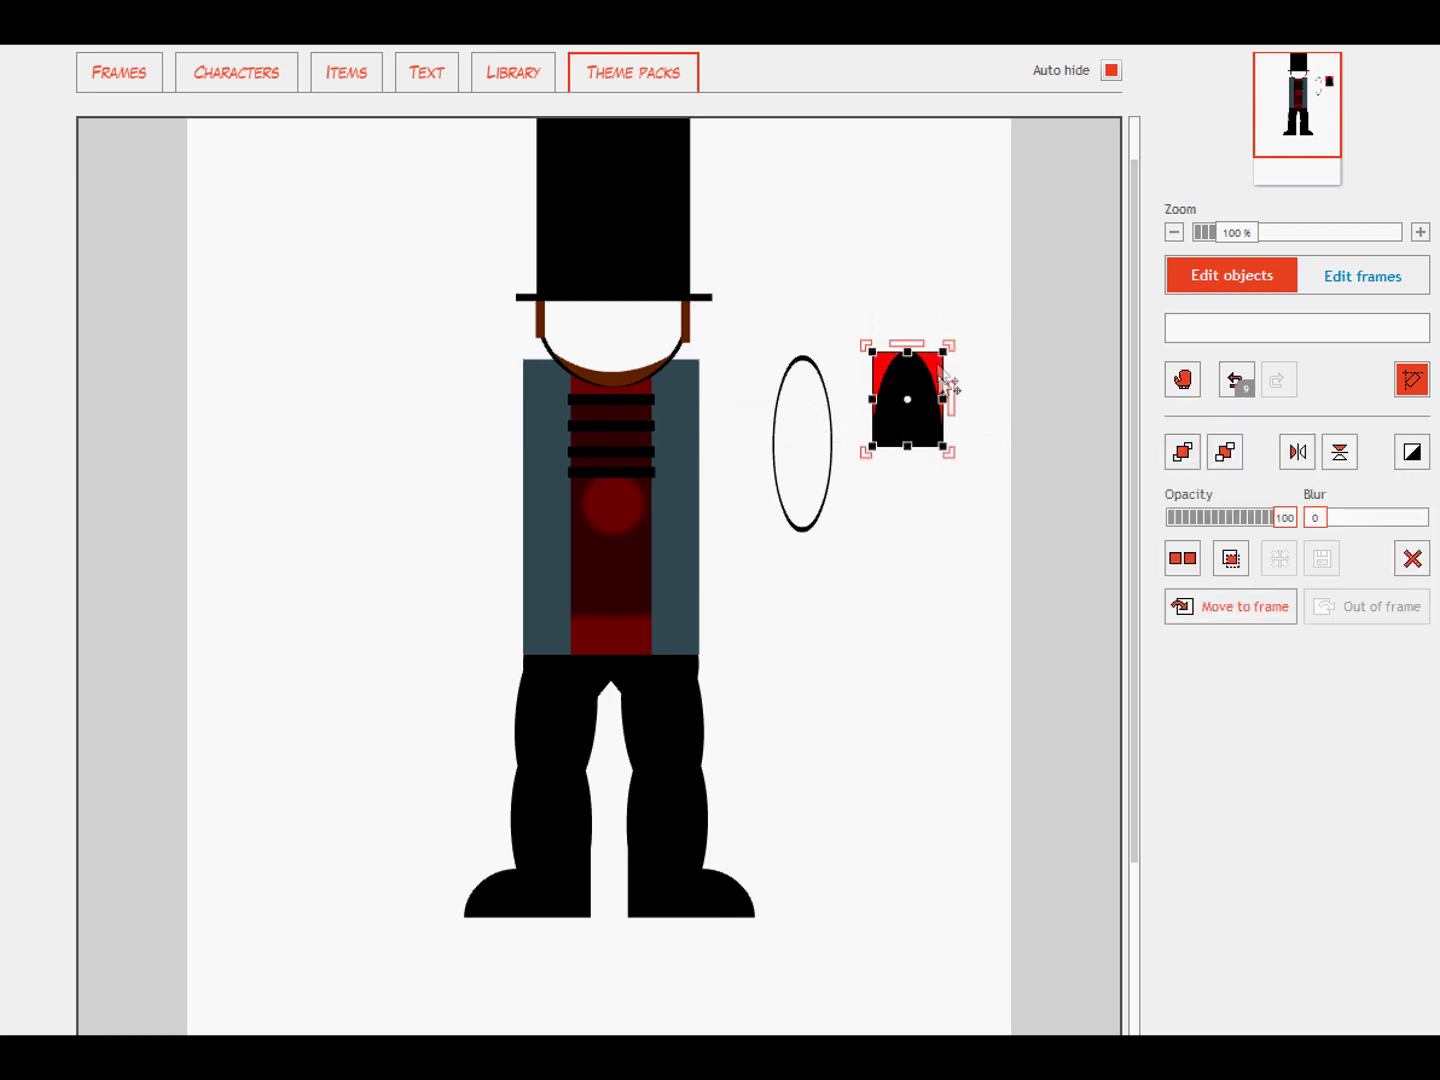
click(1229, 556)
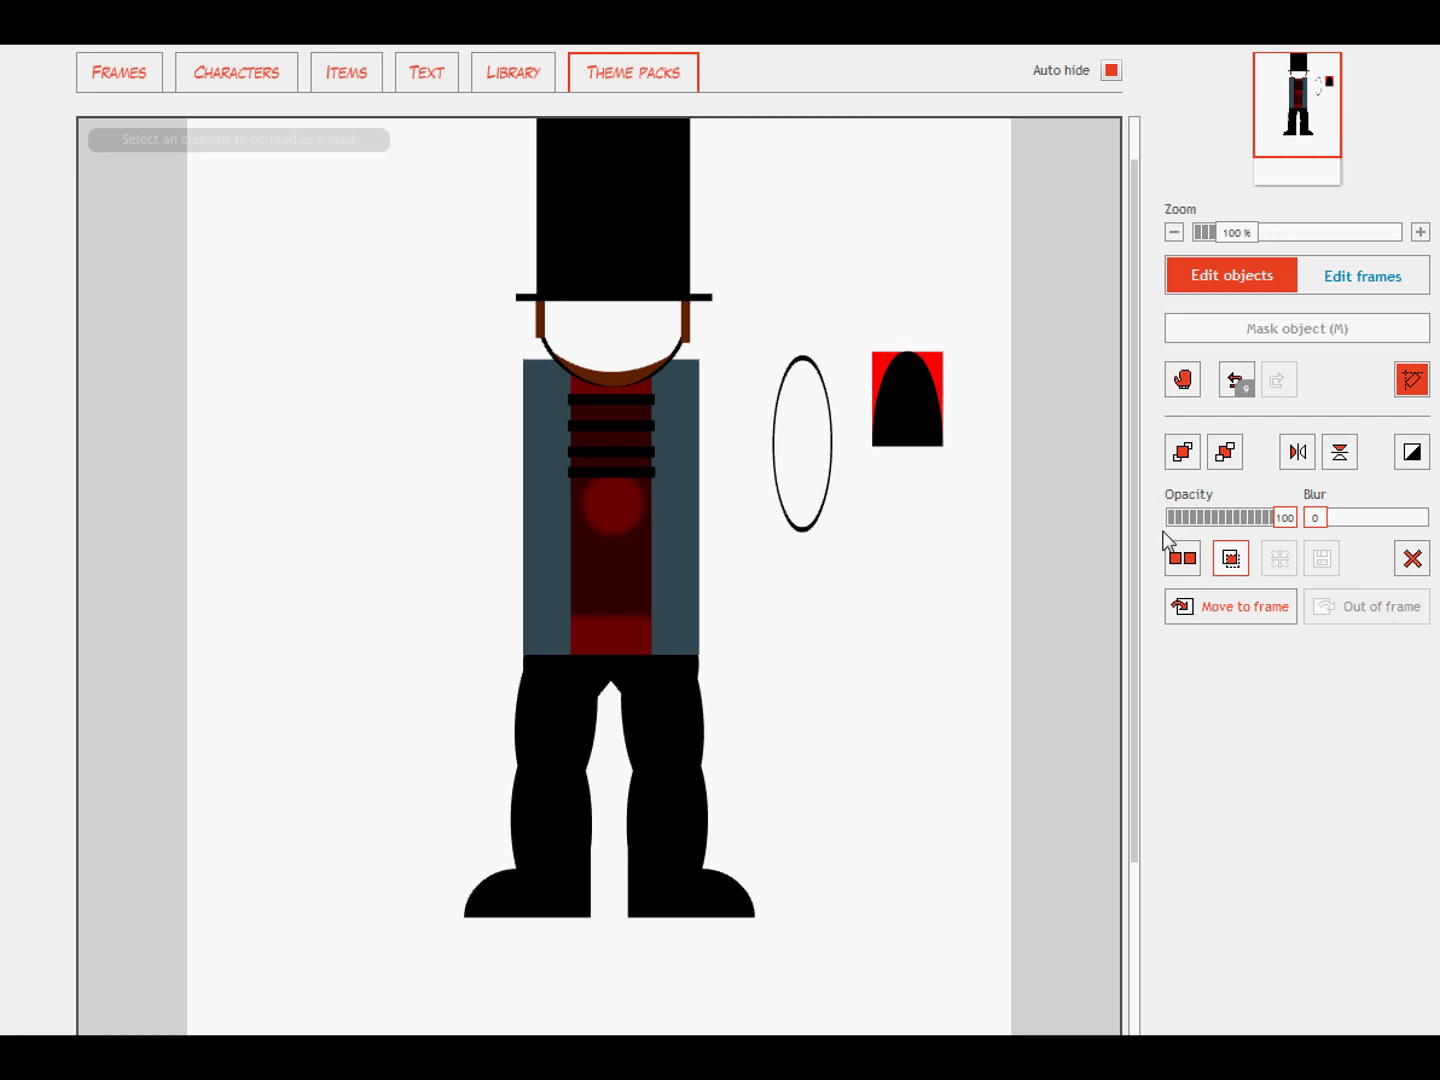
click(910, 398)
click(1276, 558)
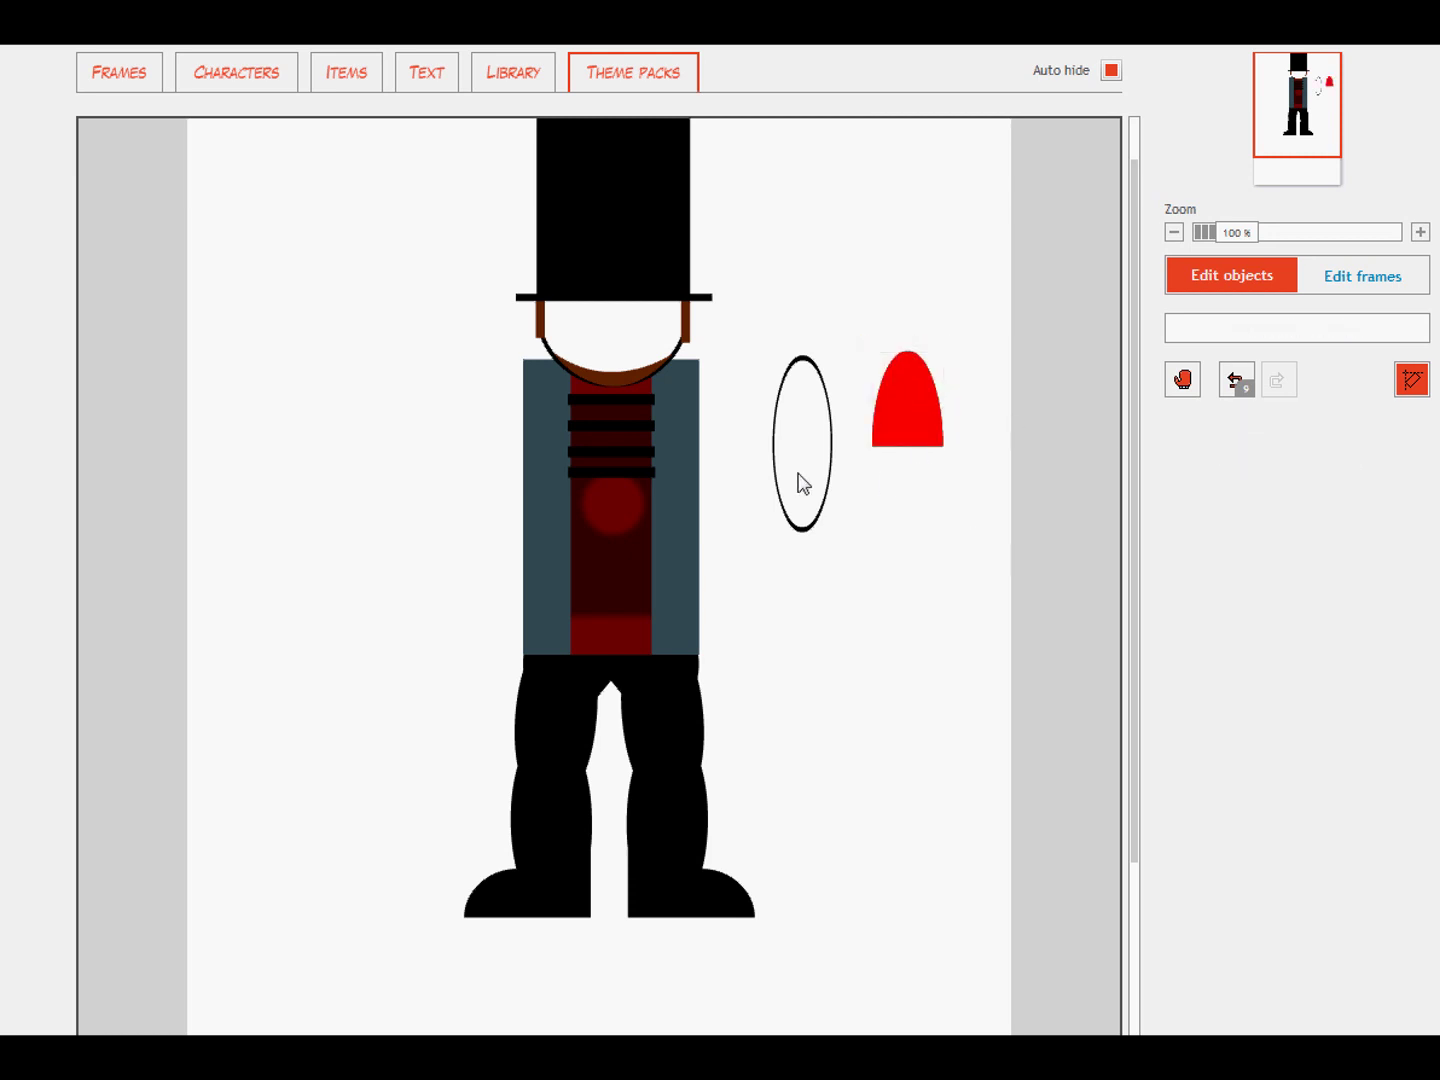
- Lower the red arch's opacity, trying values around 57, 42 and 72, to turn it dark red
click(626, 640)
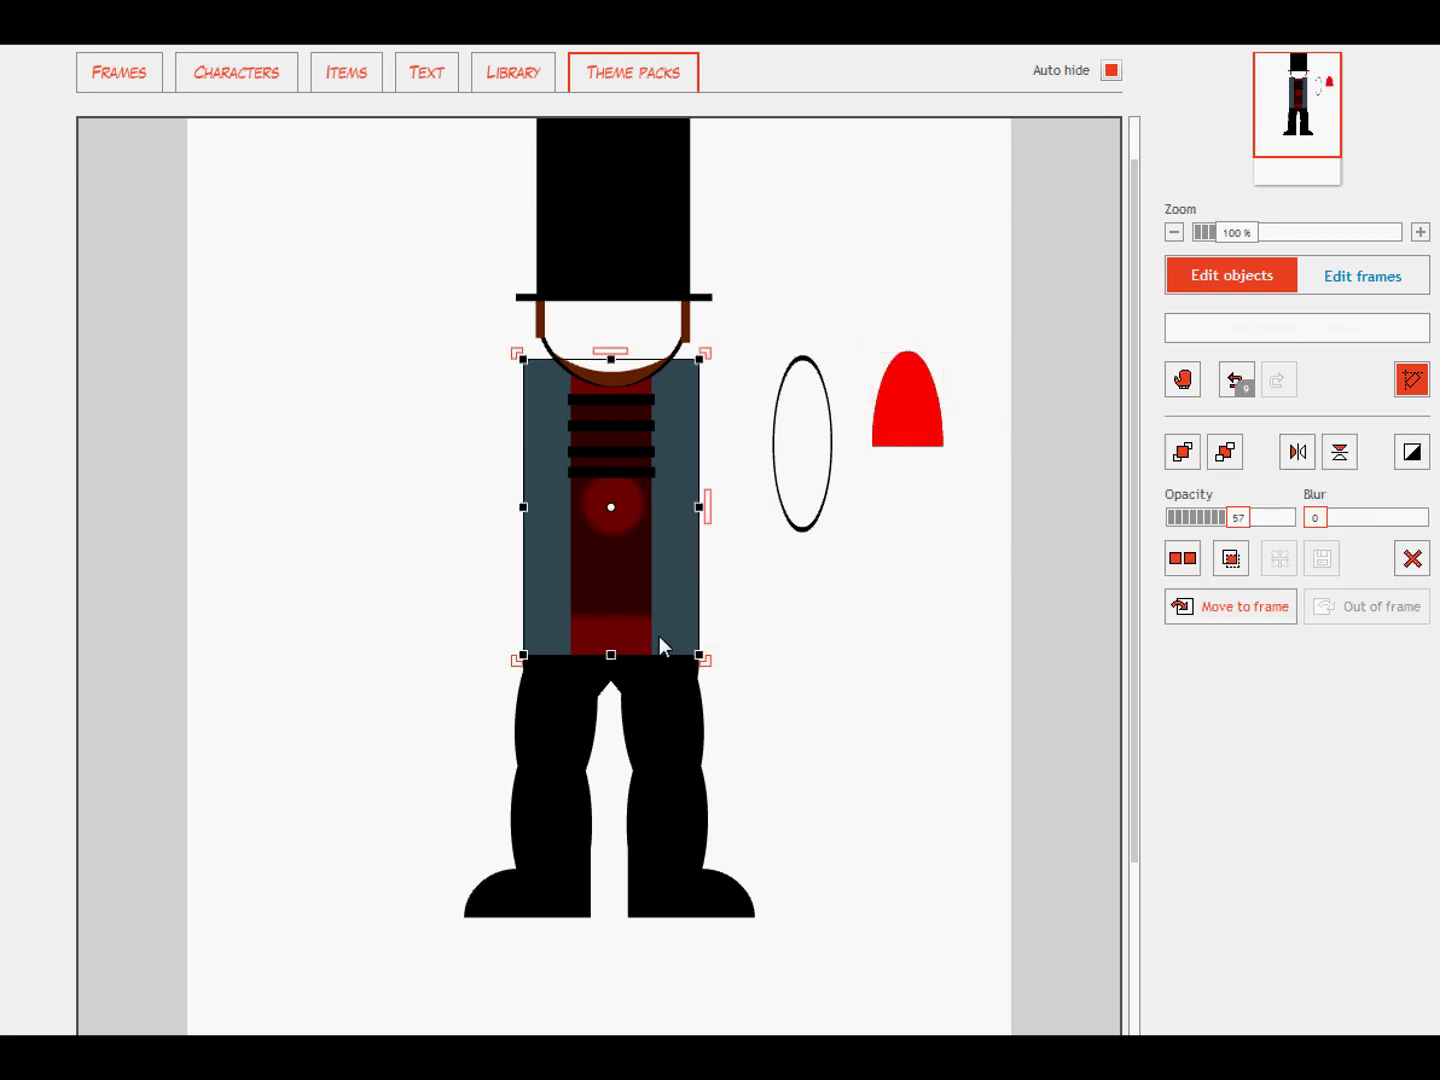
click(907, 405)
drag(1287, 530, 1234, 528)
click(1005, 555)
drag(972, 580, 944, 432)
click(1205, 486)
click(935, 400)
click(1255, 528)
mouse_move(1255, 528)
mouse_down()
mouse_move(1214, 530)
mouse_move(1255, 528)
mouse_up()
click(986, 584)
click(938, 410)
- Cap the ellipse with the dark-red arch, tilt both clockwise and fit them onto the right shoulder
drag(938, 410, 807, 406)
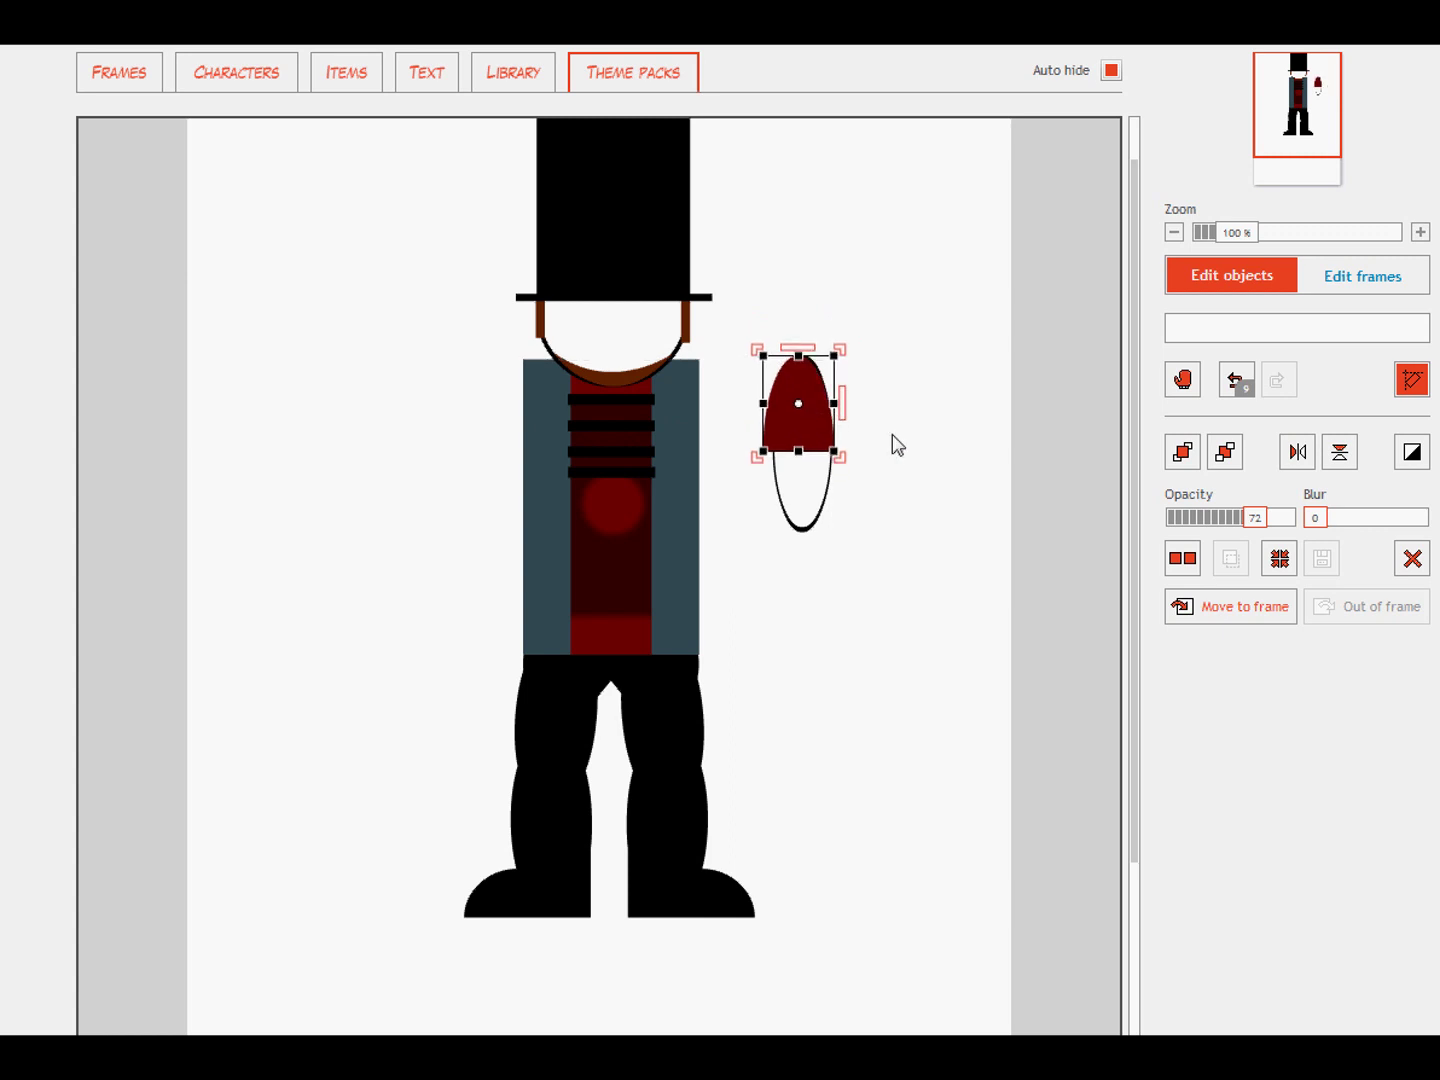
click(895, 445)
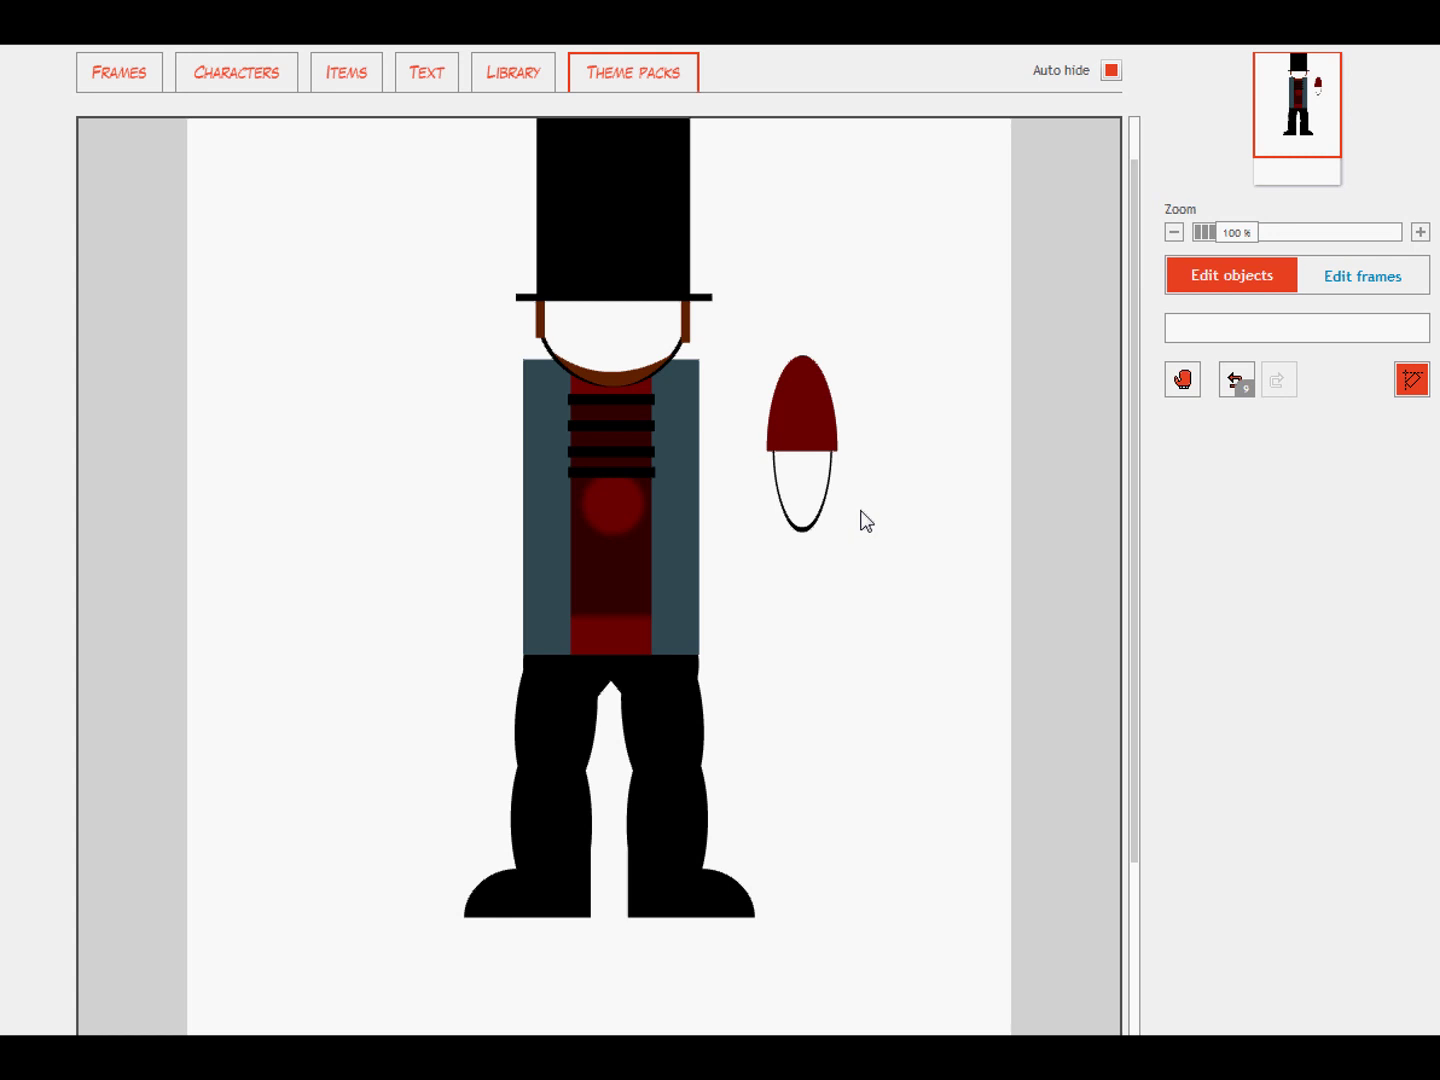
click(812, 505)
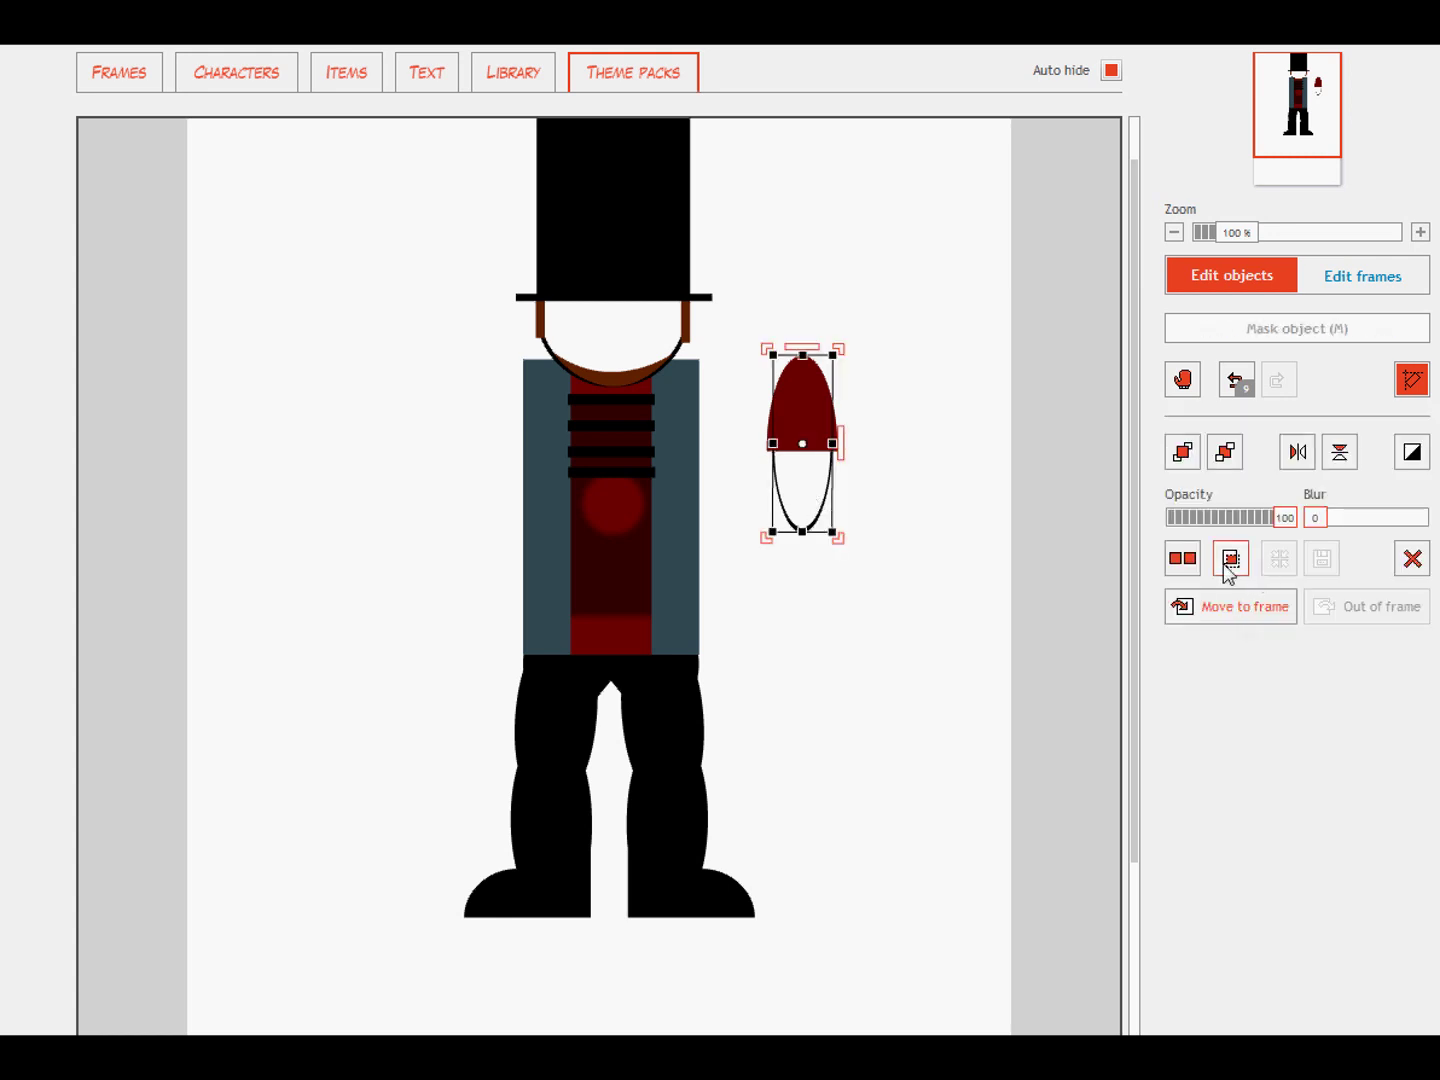
drag(945, 604, 831, 422)
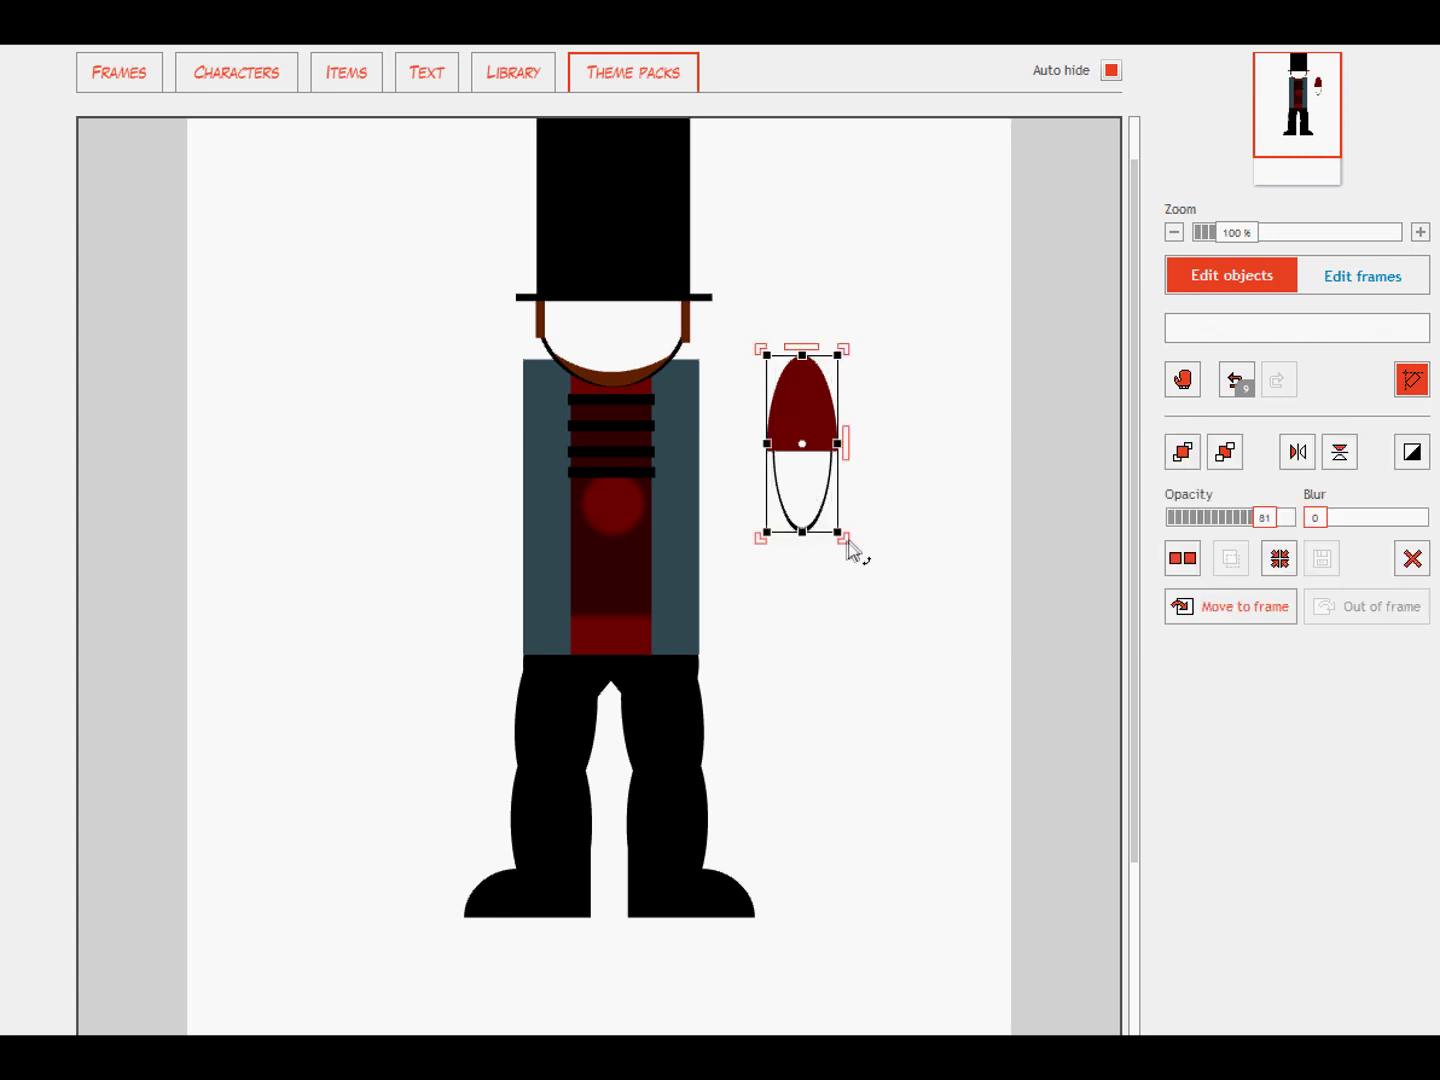
drag(855, 553, 868, 540)
drag(777, 422, 706, 418)
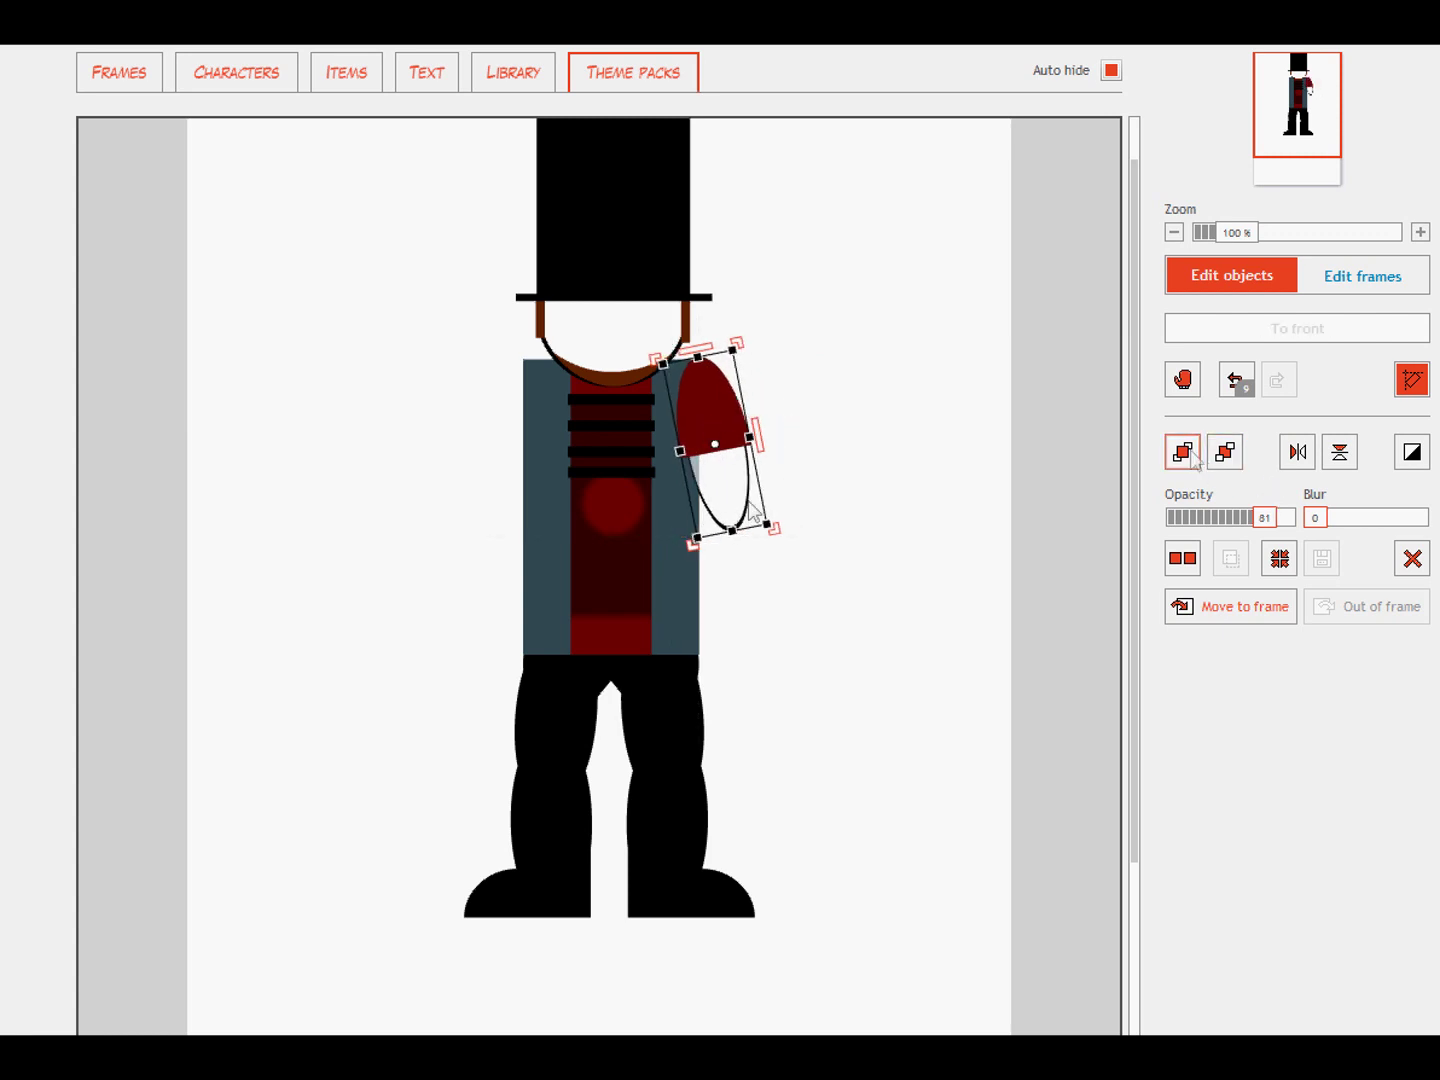
key(Left)
click(852, 487)
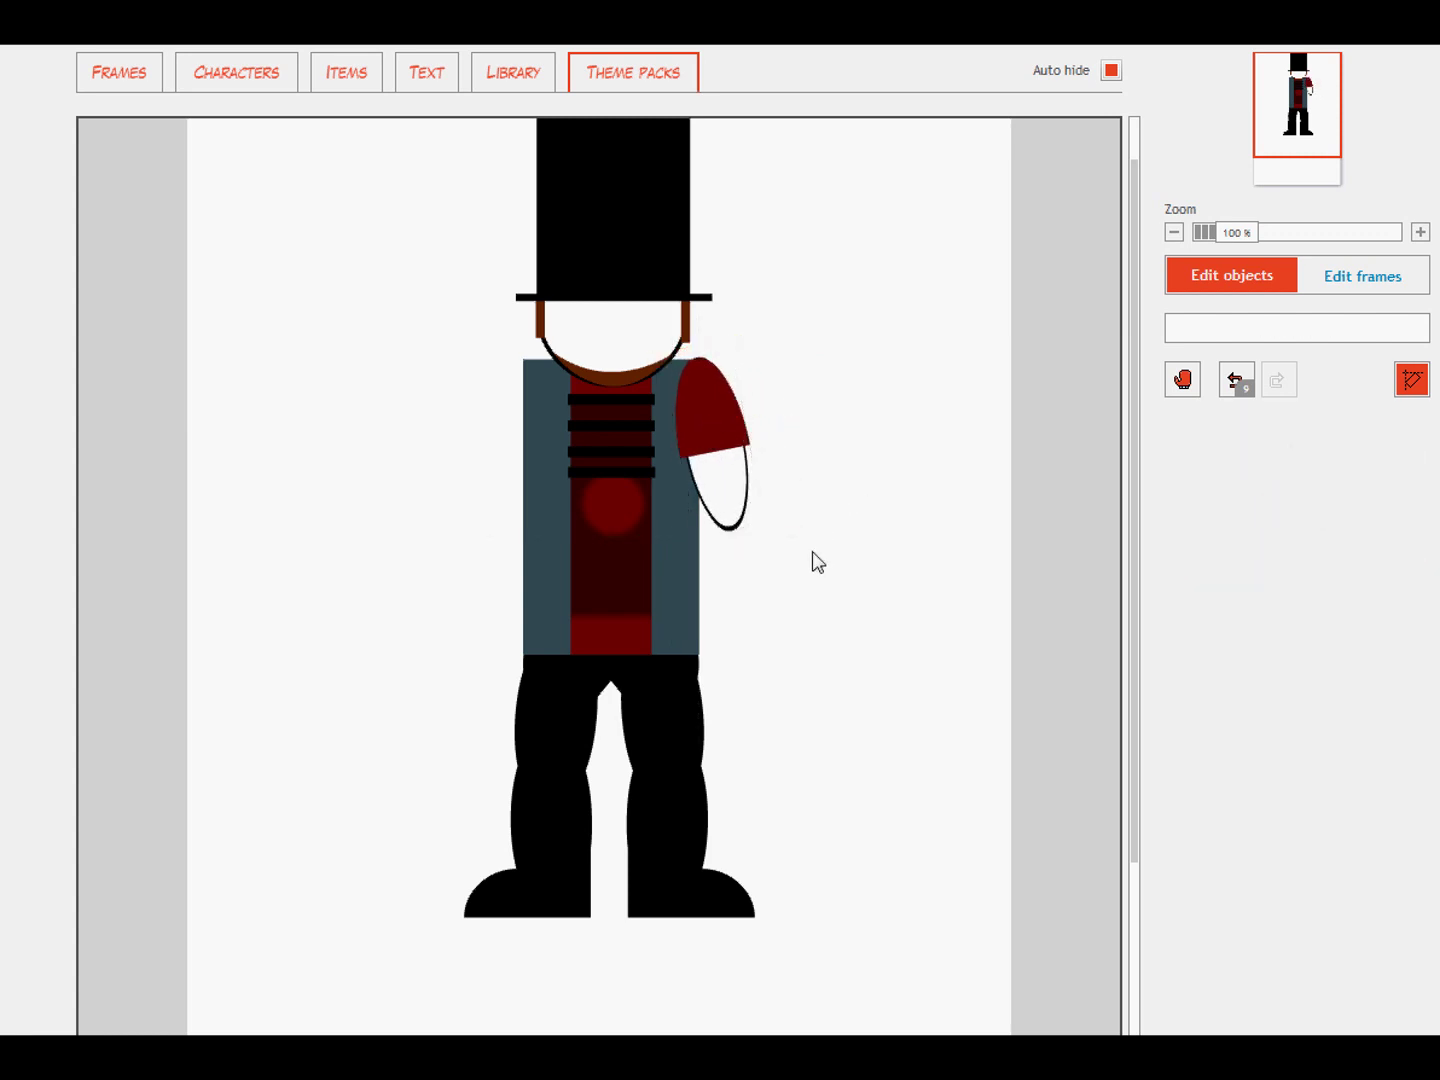
click(733, 508)
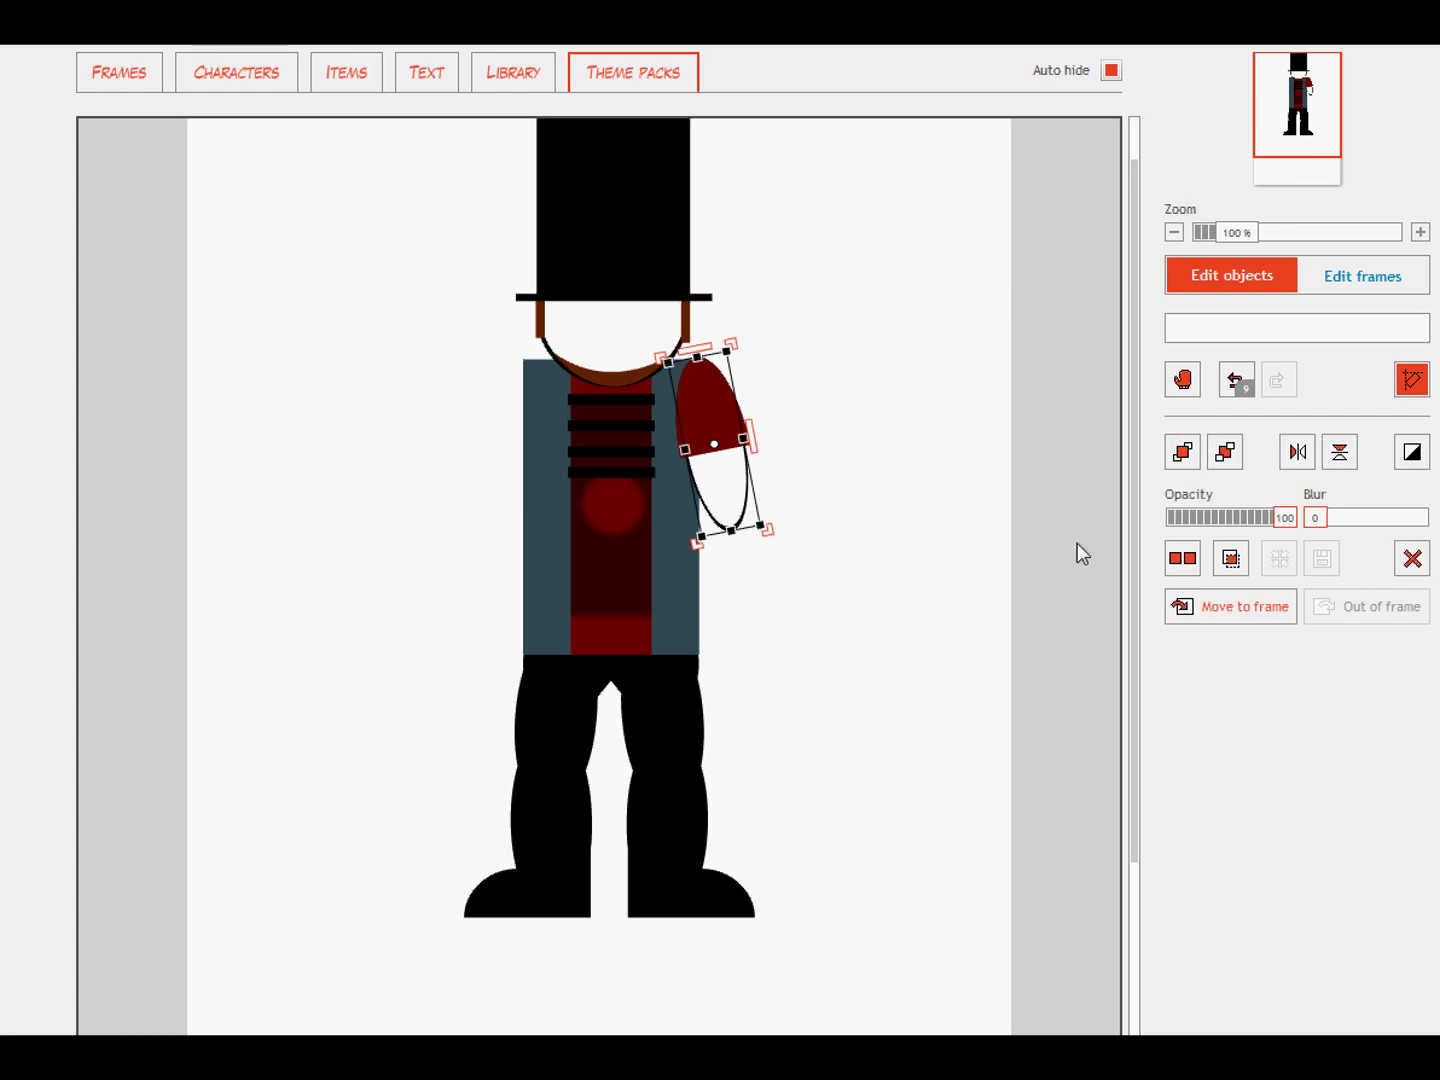
- Ungroup the arm and rotate the white ellipse upright beneath the sleeve
click(1182, 558)
drag(785, 548, 701, 594)
click(744, 597)
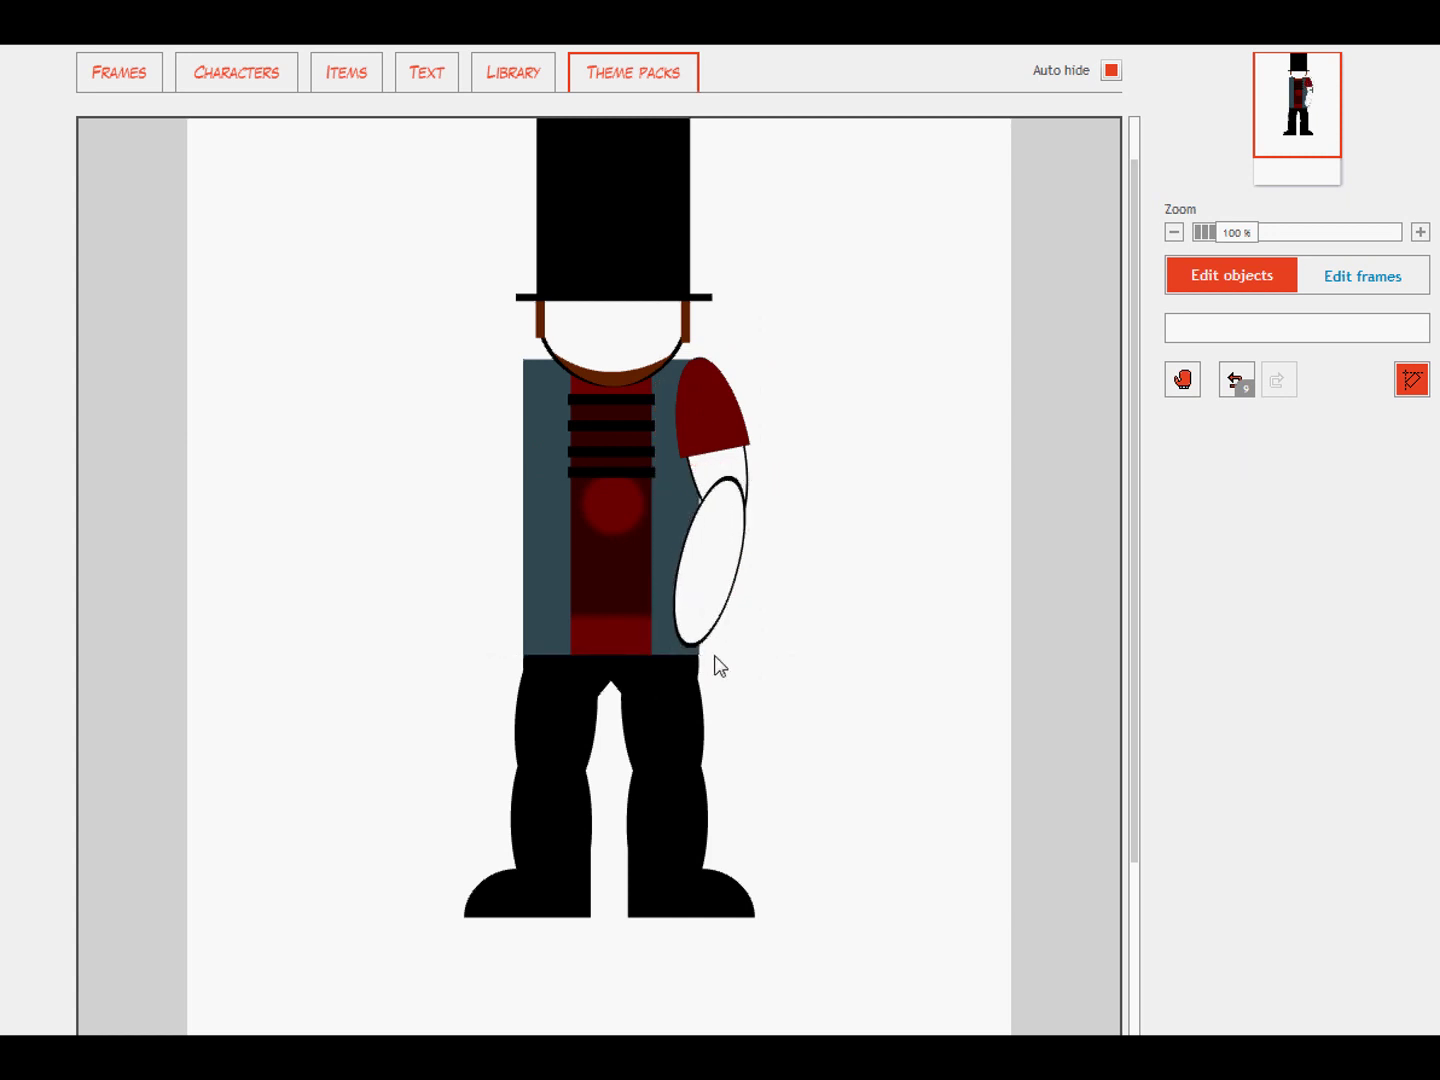
- Add a white circle from the Shapes library, shrink it to hand size and place it at the hip
click(324, 83)
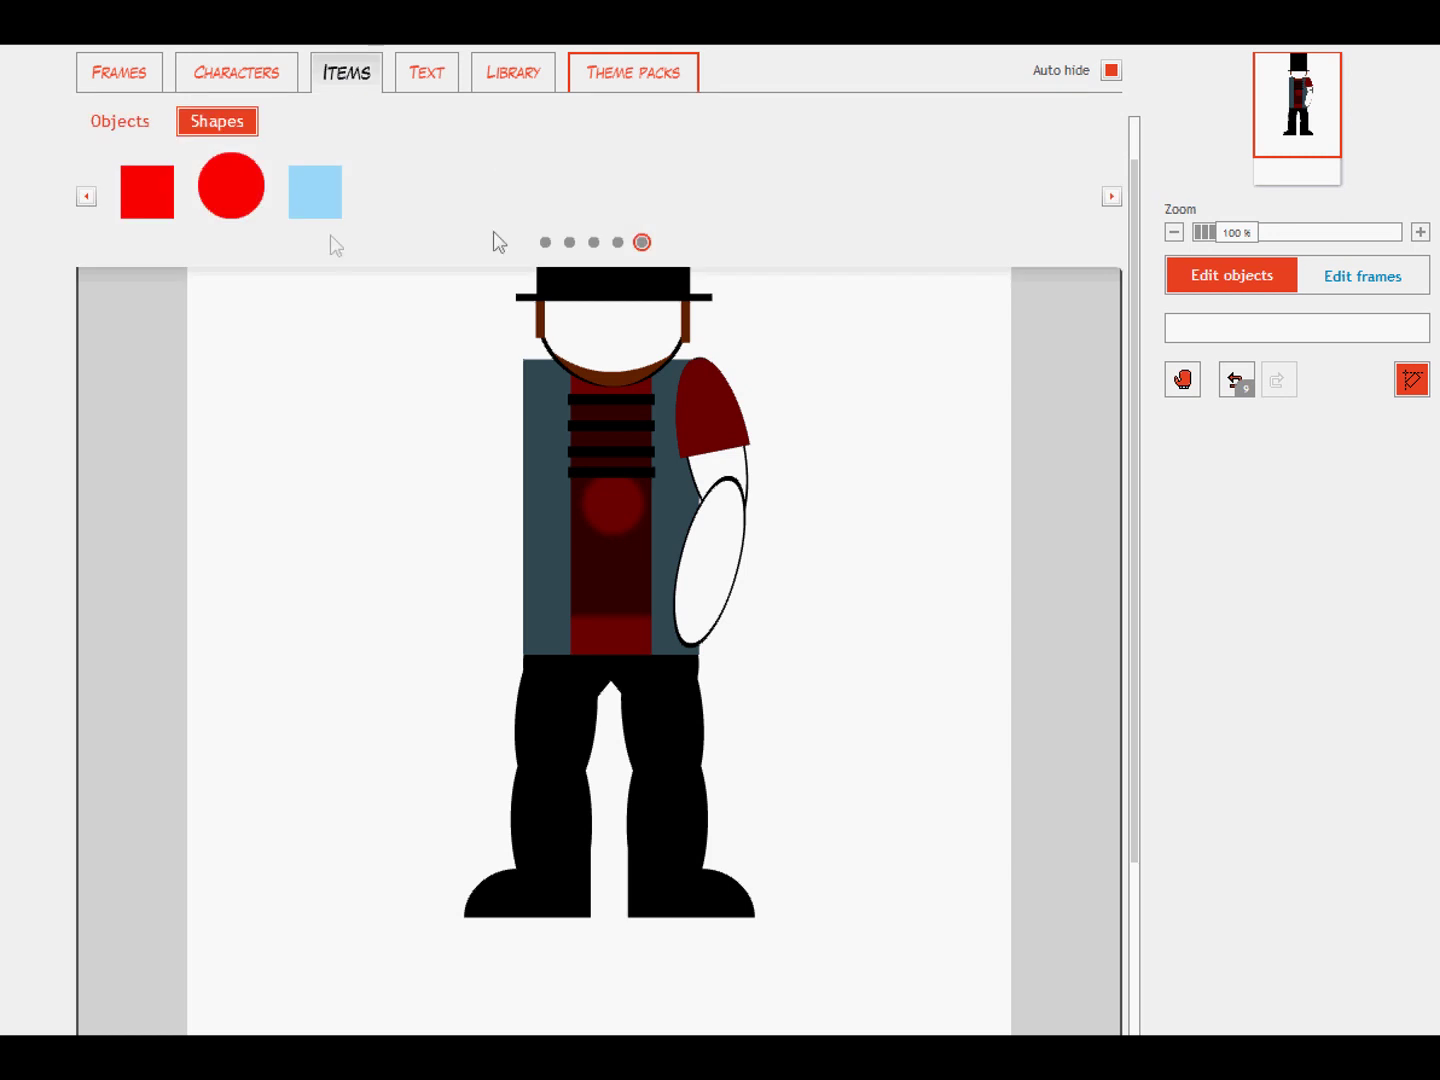
click(544, 242)
click(618, 242)
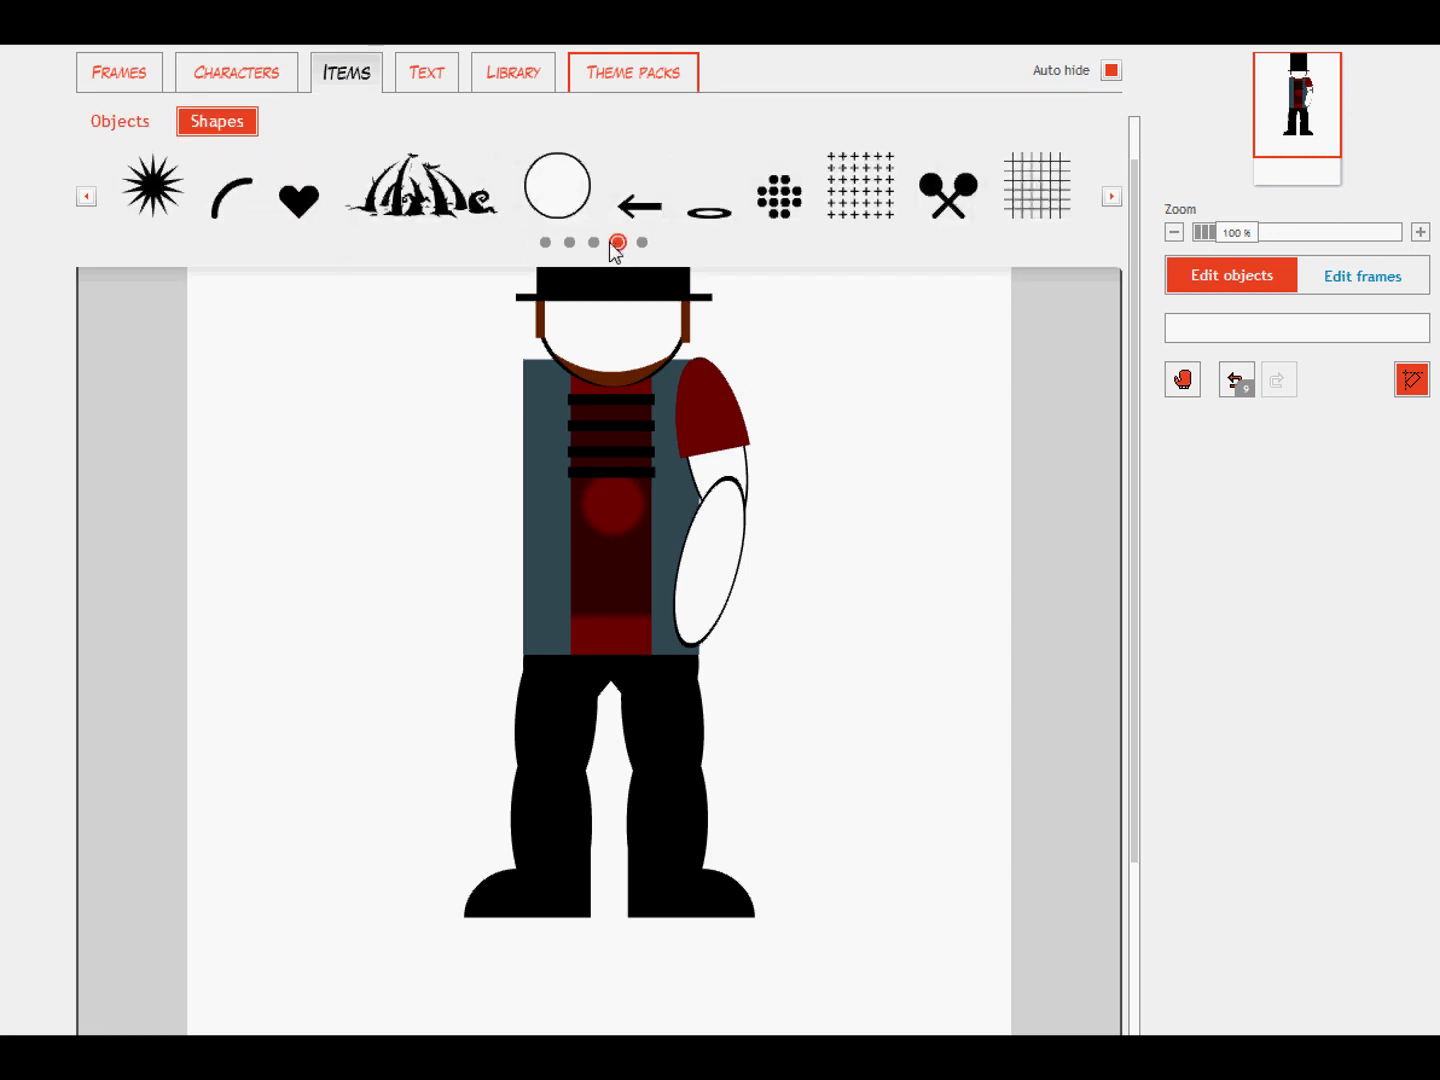
drag(567, 200, 826, 538)
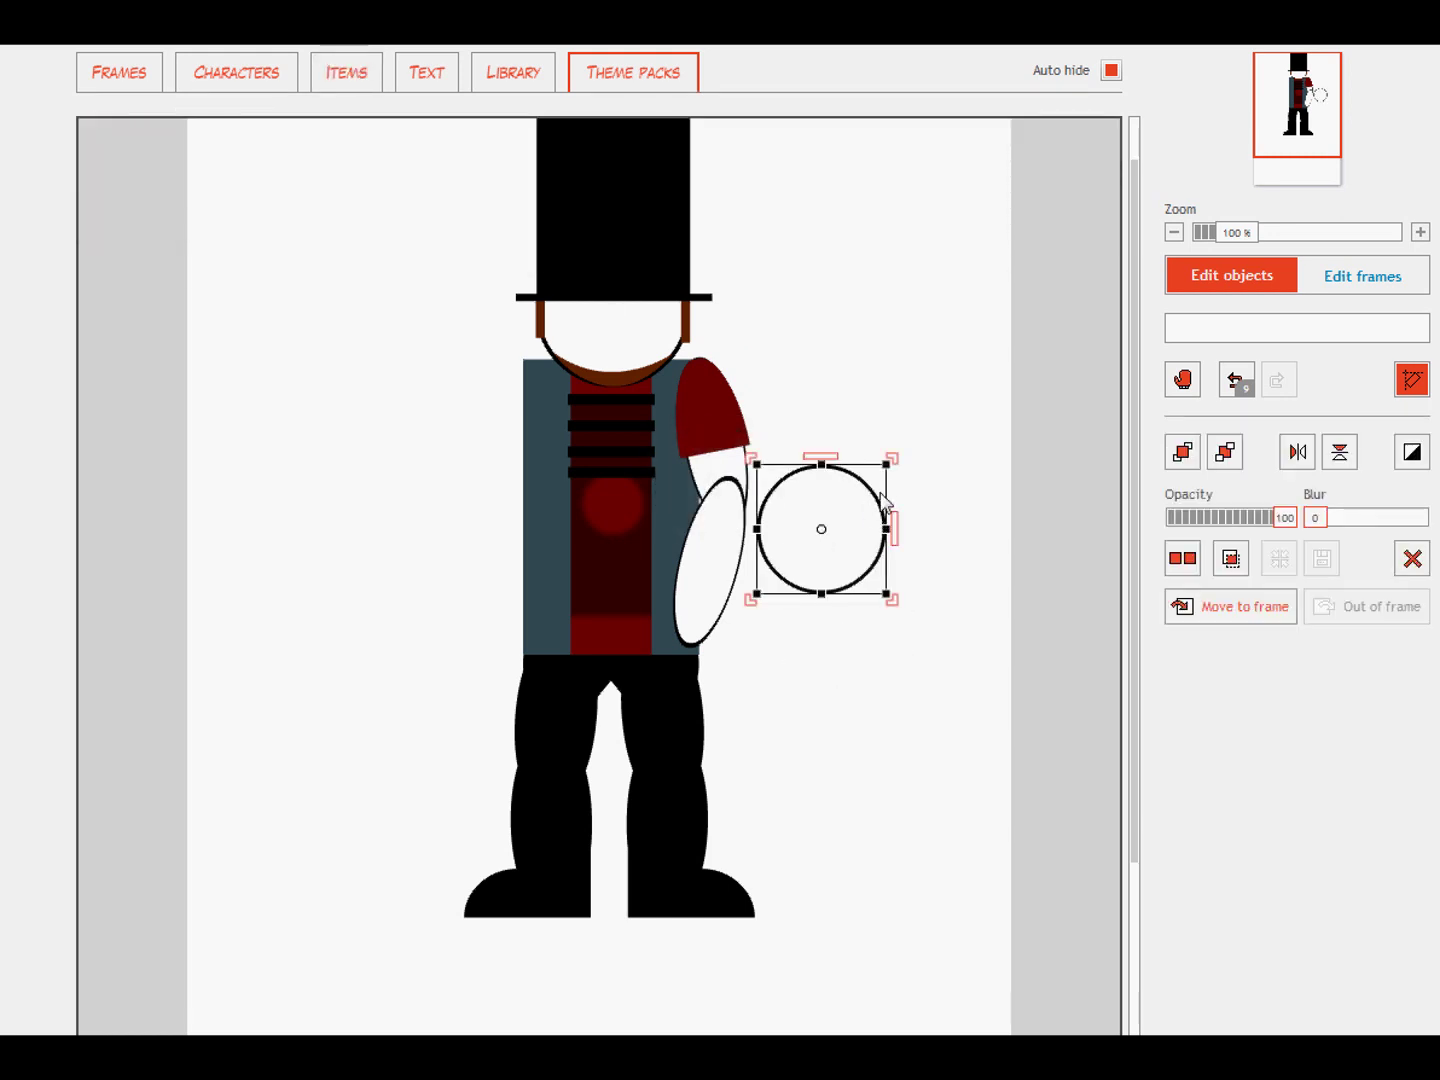
drag(884, 471, 694, 668)
click(861, 524)
click(787, 656)
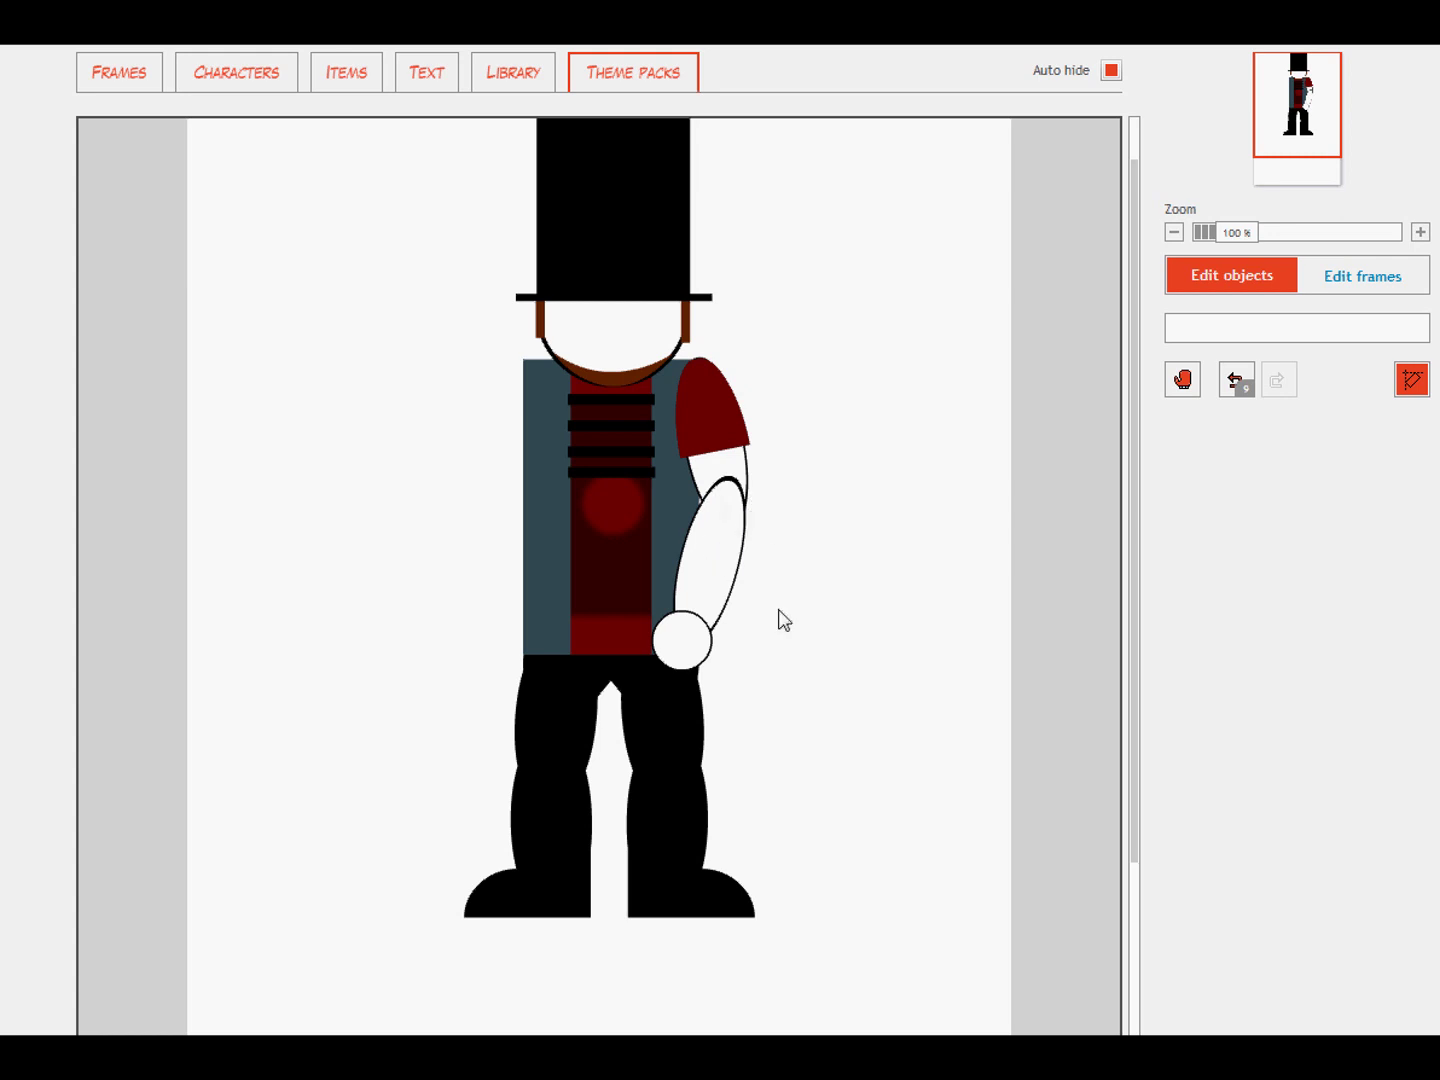
- Duplicate the sleeved arm with its hand and flip the copy horizontally for the other side
drag(771, 670, 521, 430)
click(1183, 558)
click(1297, 452)
click(806, 526)
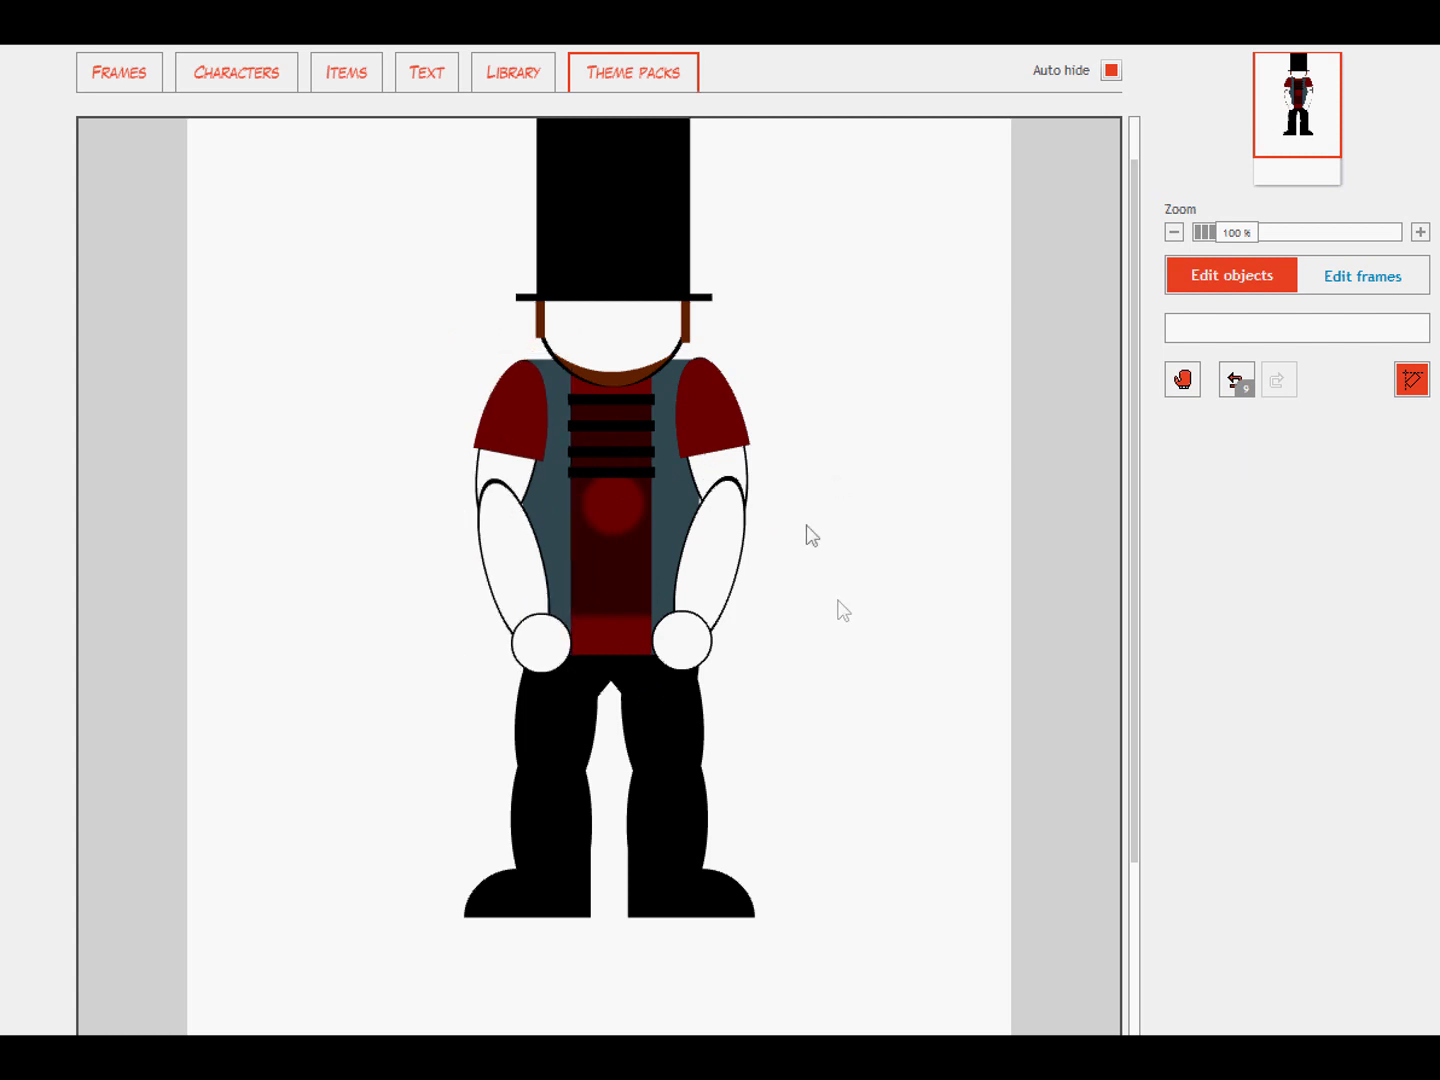
drag(754, 549, 753, 555)
drag(834, 682, 714, 398)
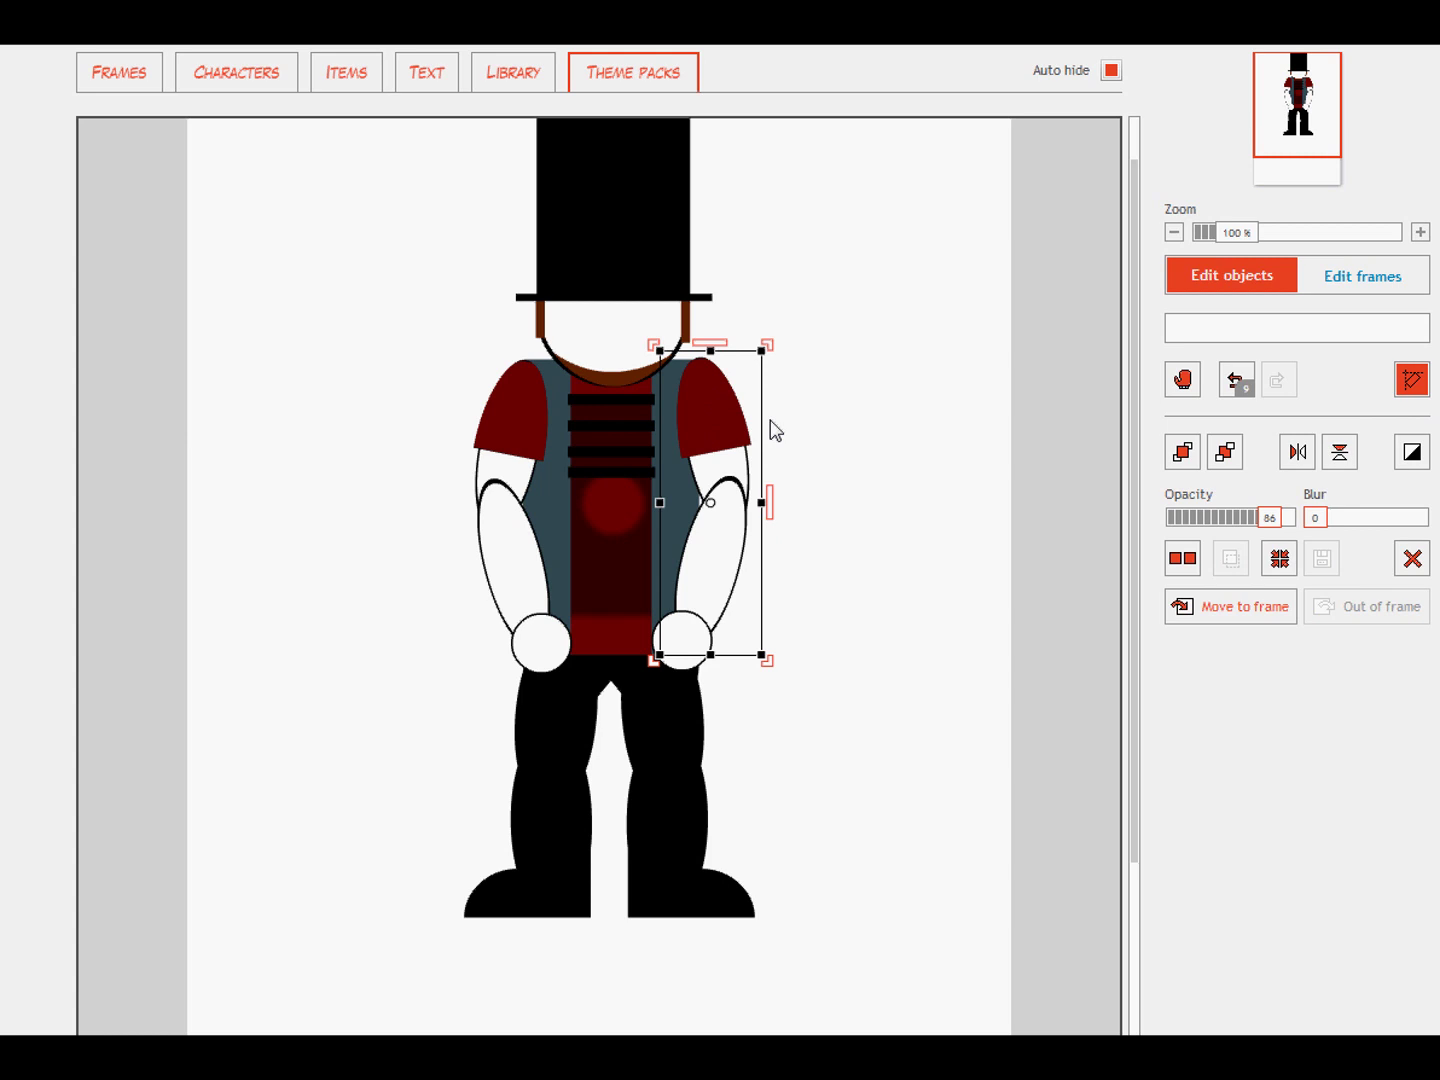
click(806, 435)
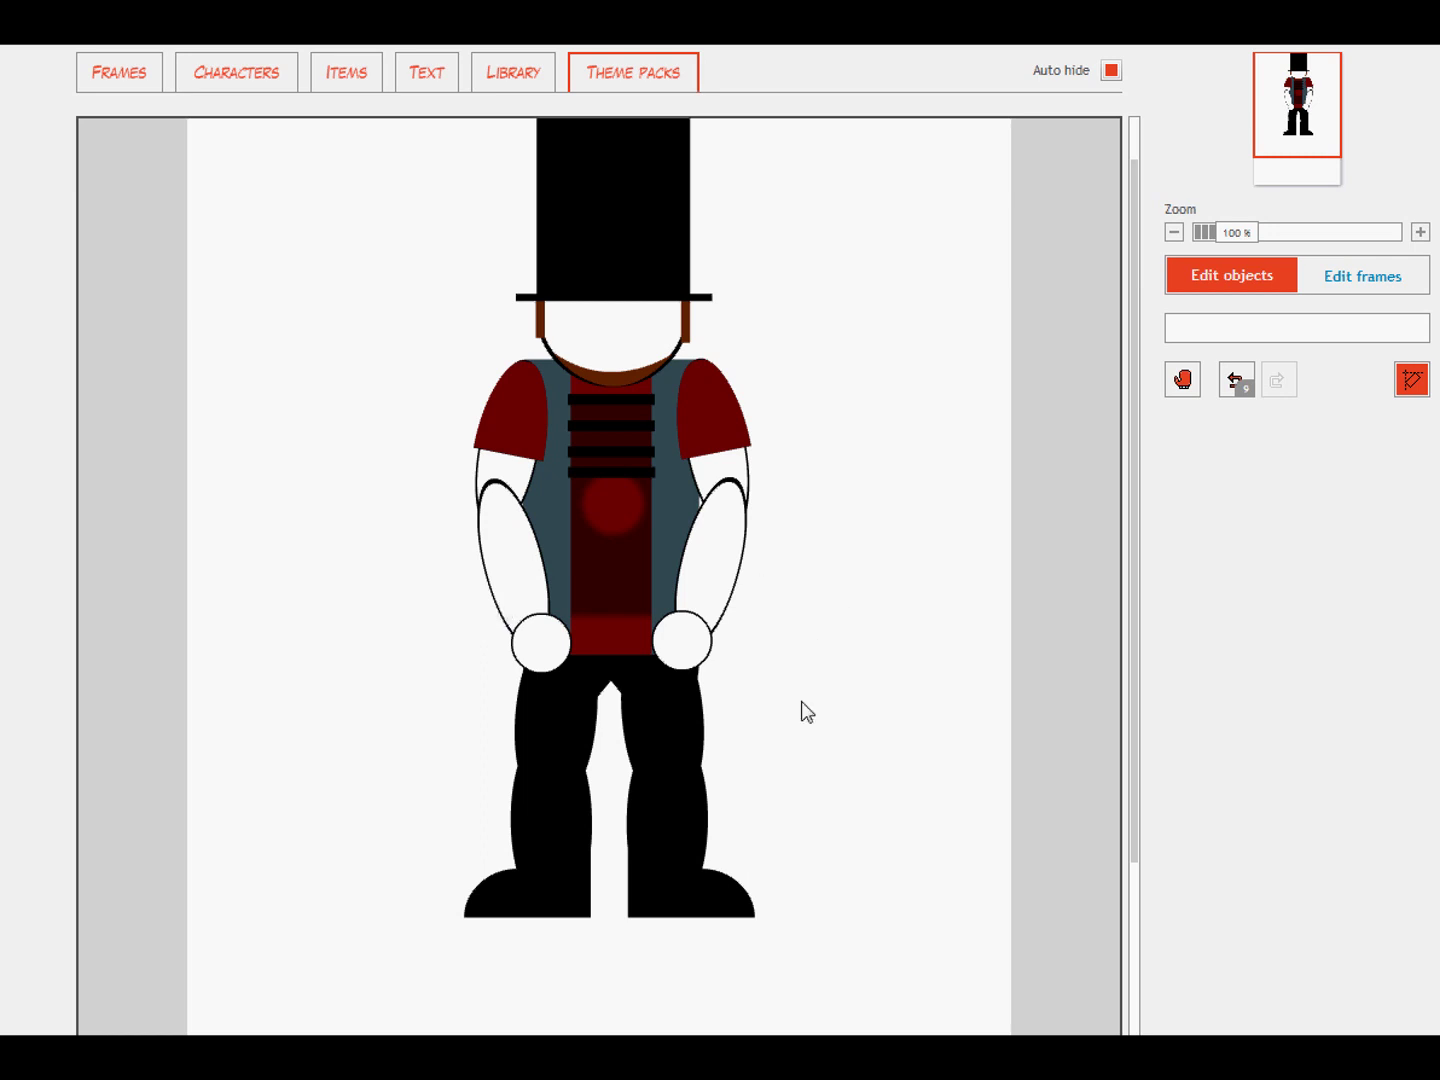
- Delete the right arm and then the left arm, leaving the hat, torso and legs
drag(802, 702, 706, 375)
key(Delete)
drag(411, 375, 521, 660)
key(Delete)
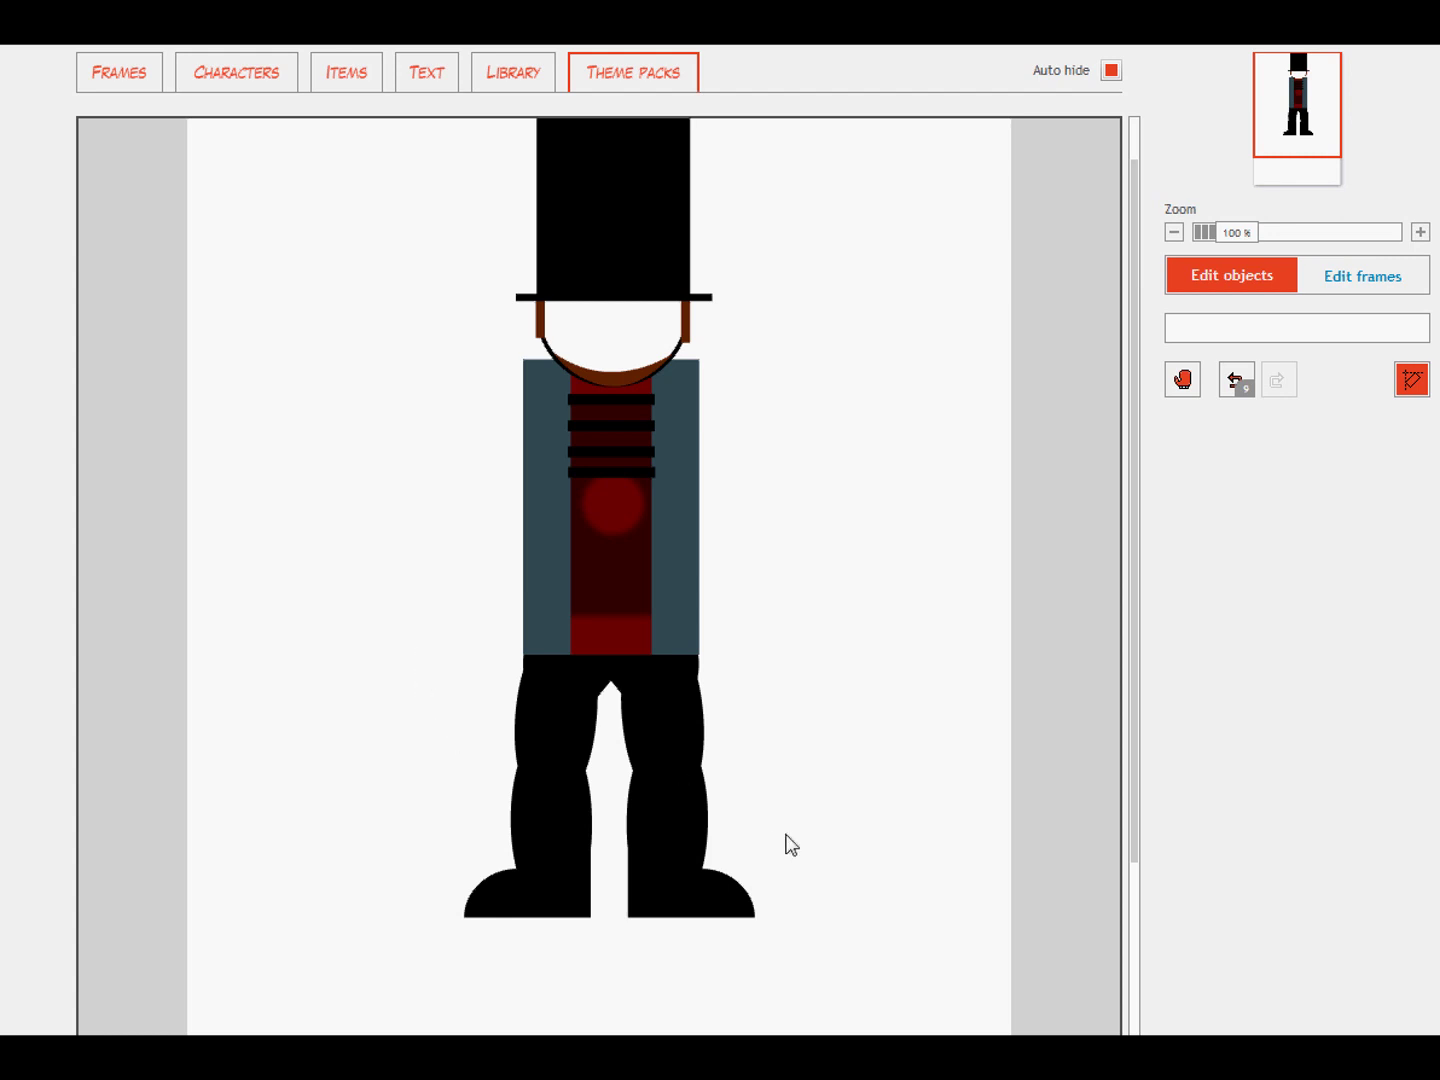
drag(824, 975, 382, 245)
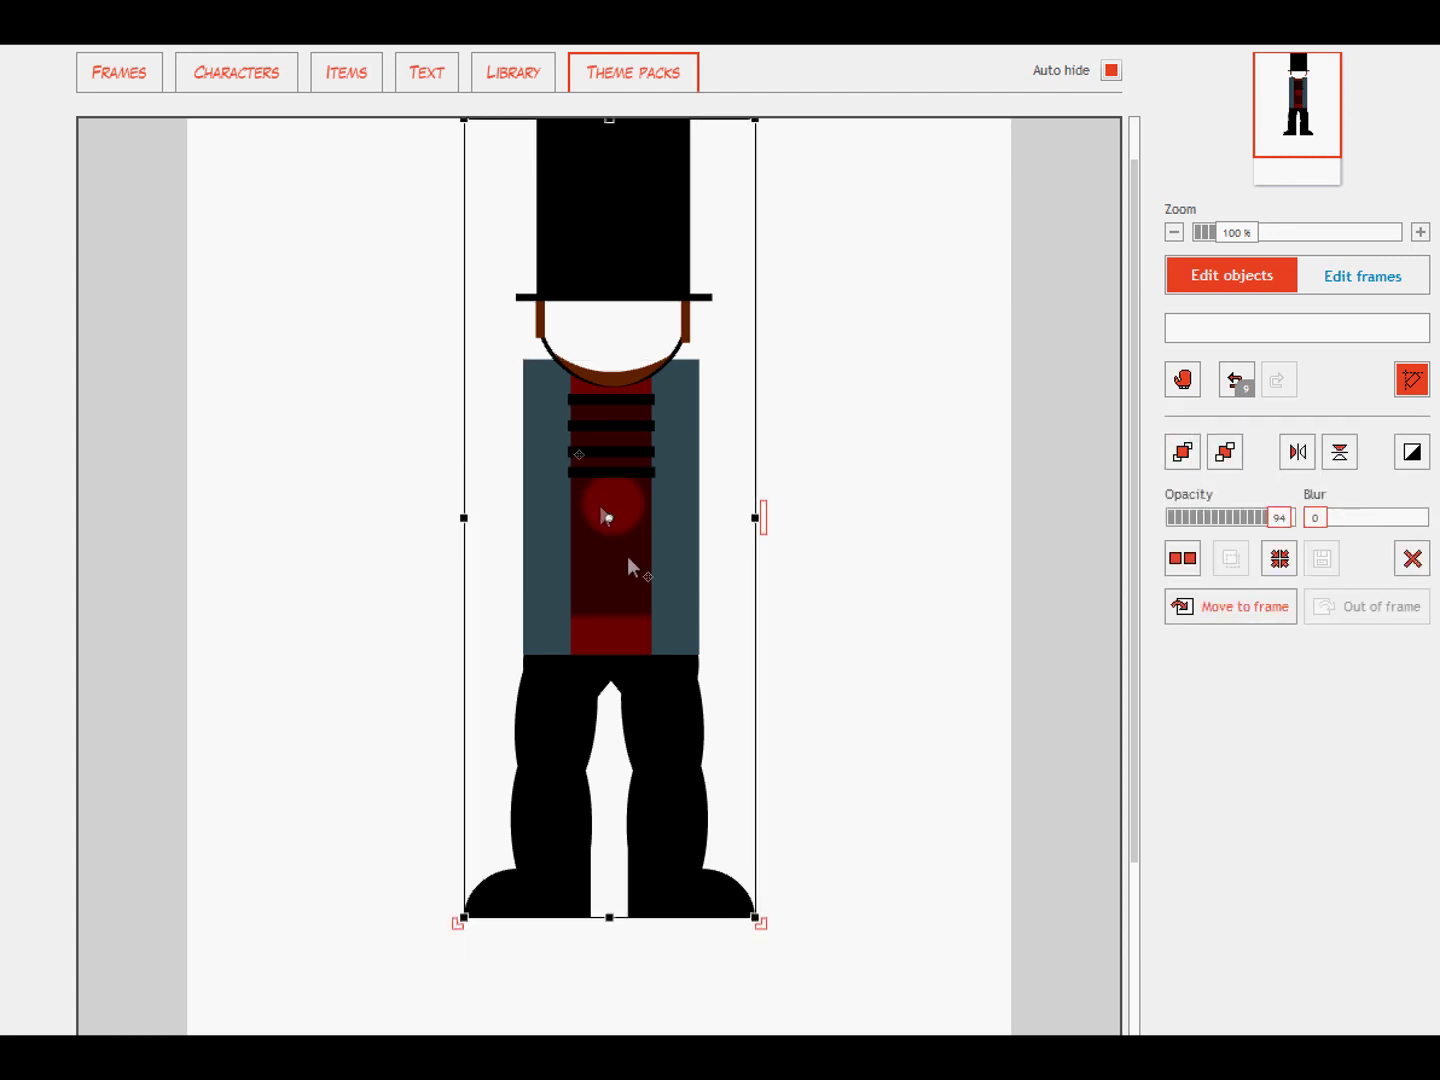
click(877, 490)
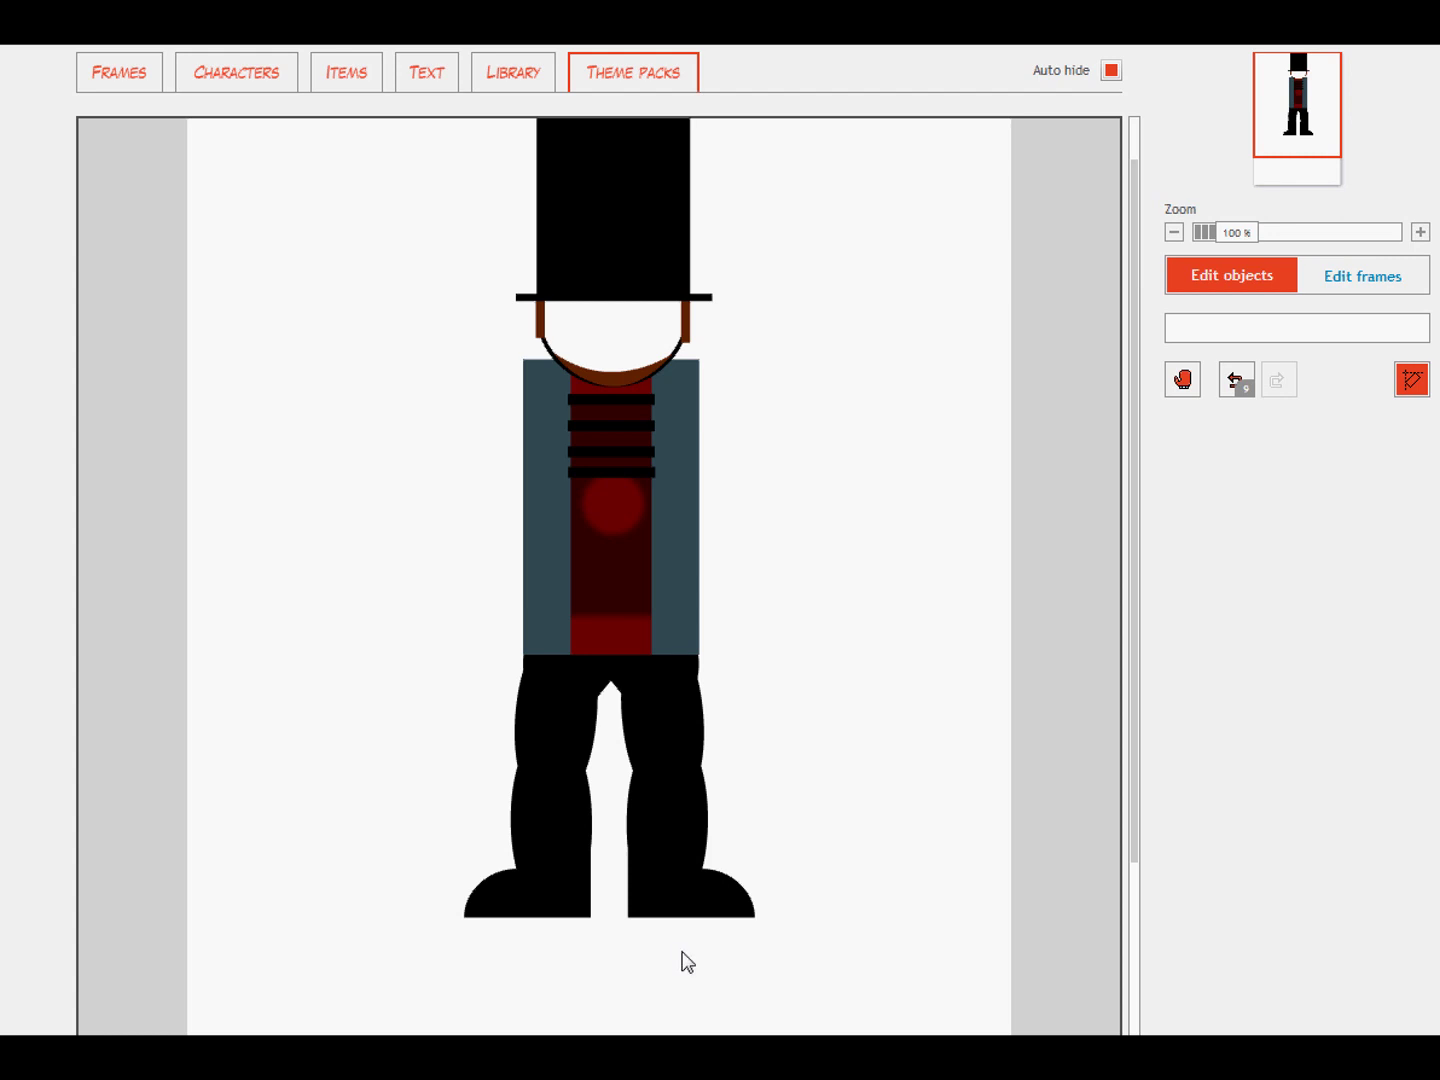